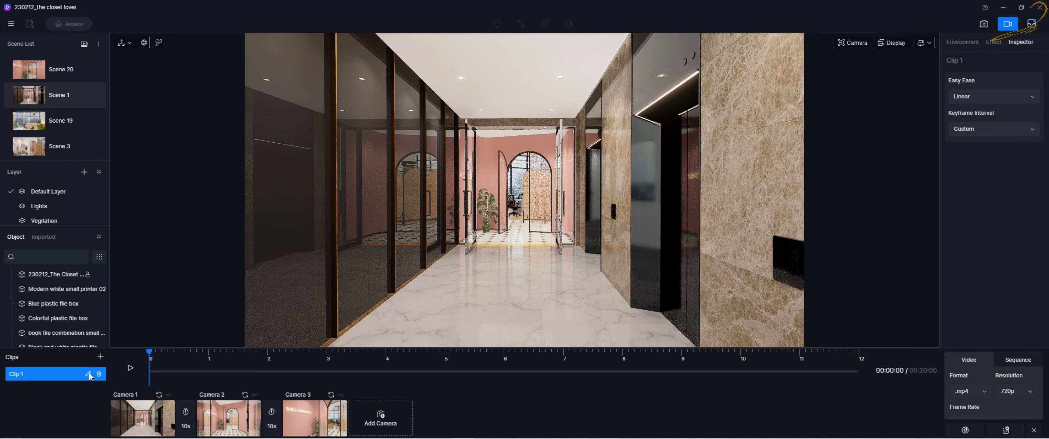
Duplicate Clip 1 and switch between the copy and the original to compare their cameras.
right_click(29, 374)
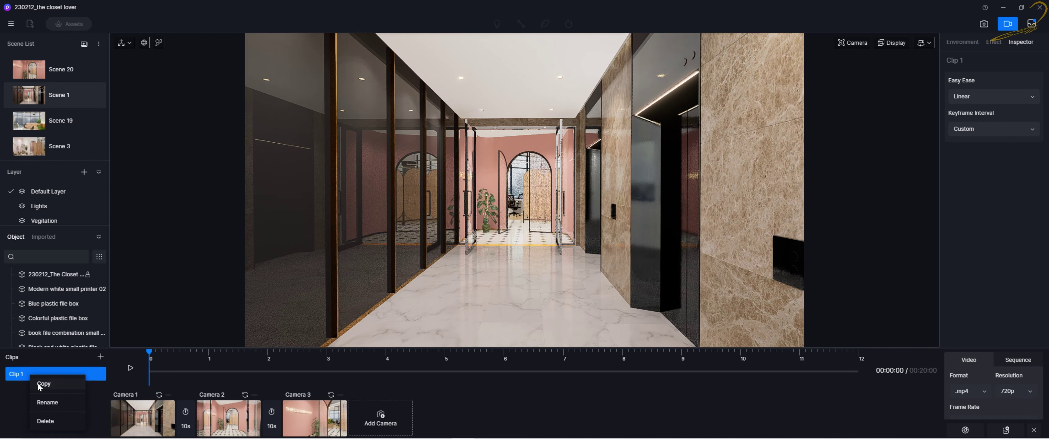
click(38, 383)
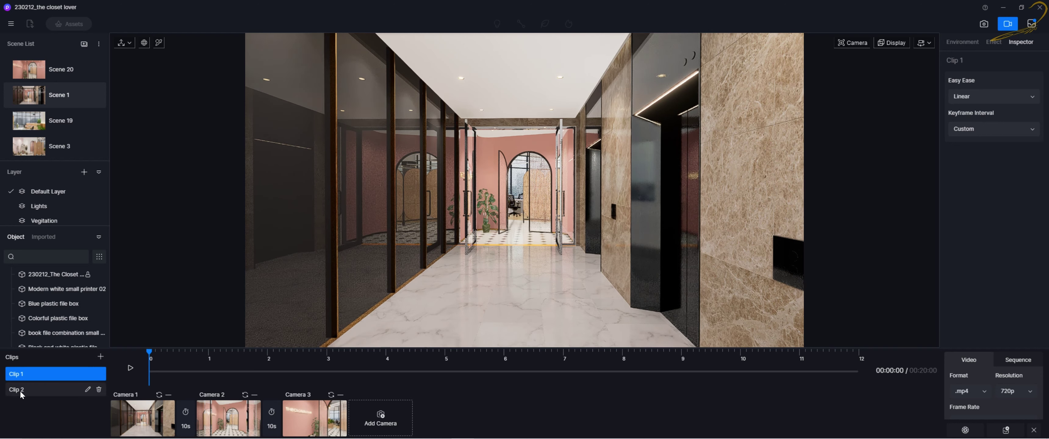
click(35, 389)
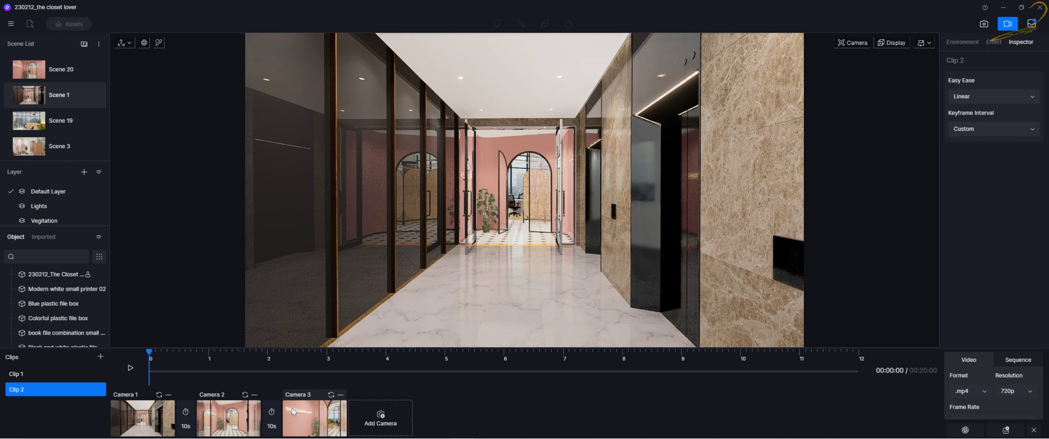
click(42, 374)
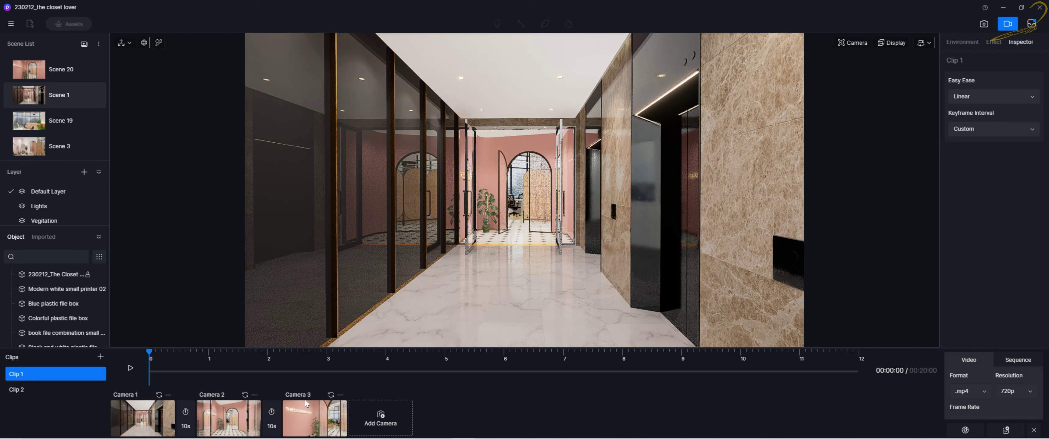
Delete the duplicated Clip 2 from the clip list.
click(38, 389)
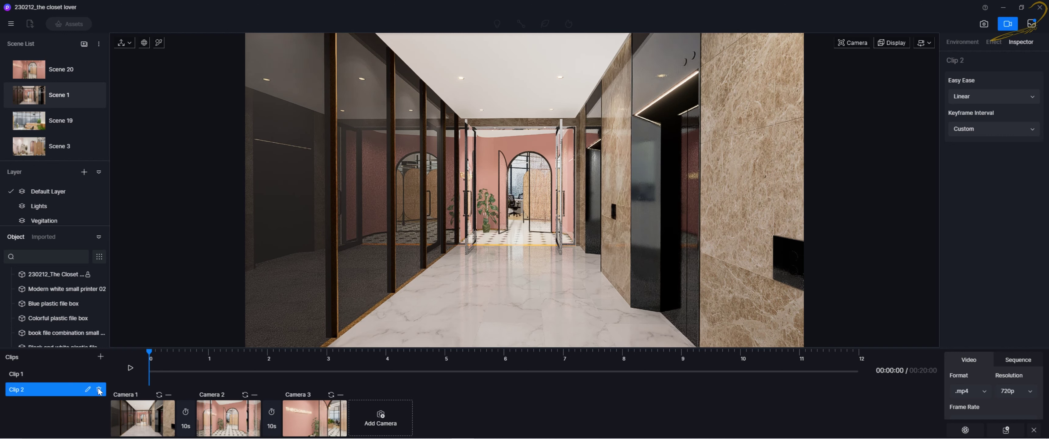
click(100, 390)
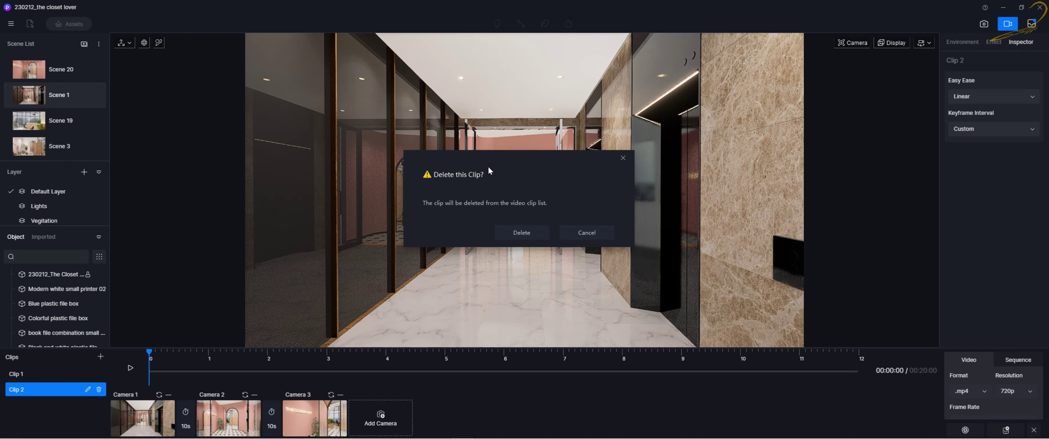
click(521, 233)
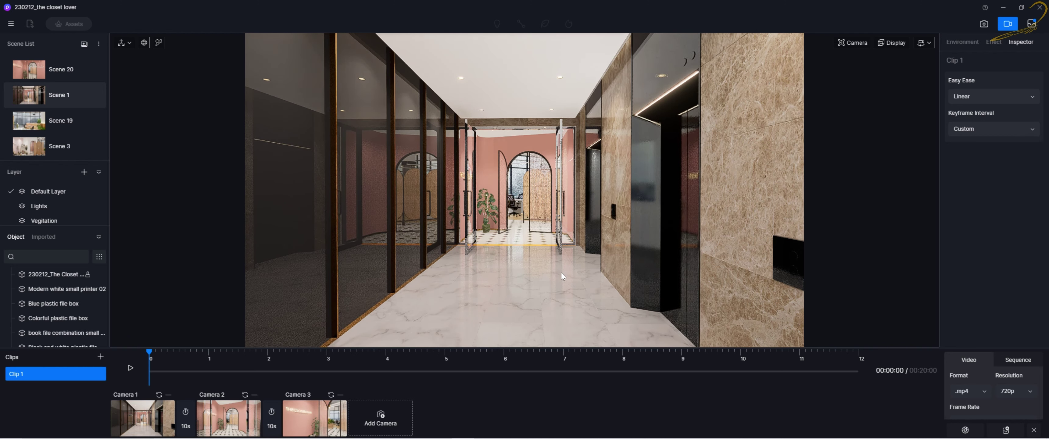
Switch to Scene 20 and lower the camera's clipping value.
scroll(562, 272, up, 6)
scroll(532, 281, up, 6)
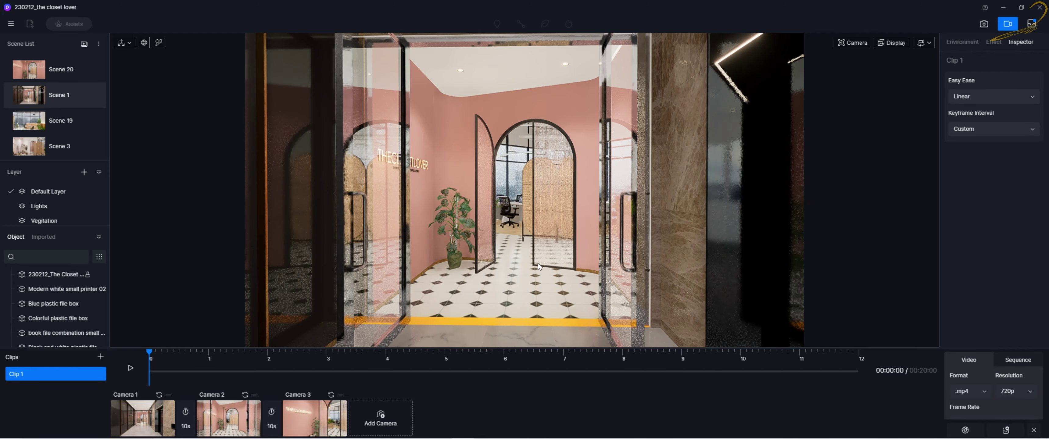
right_drag(608, 228, 550, 226)
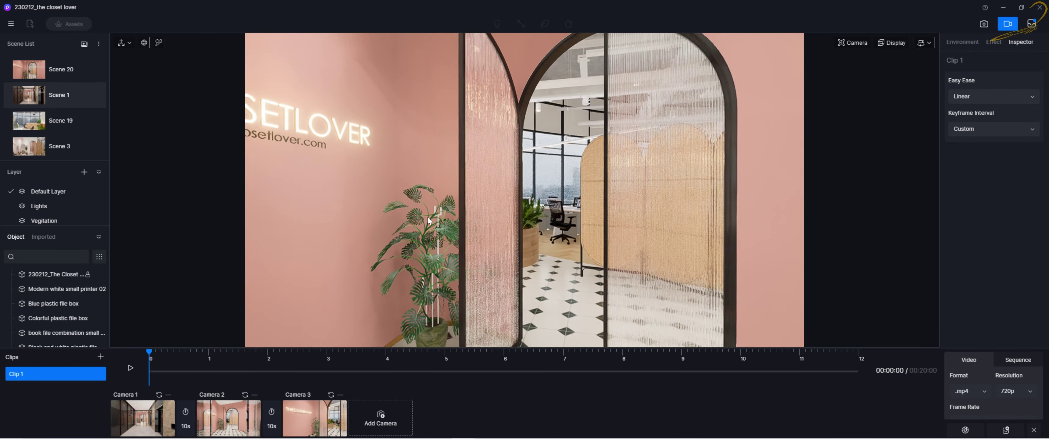
click(51, 69)
scroll(569, 198, down, 8)
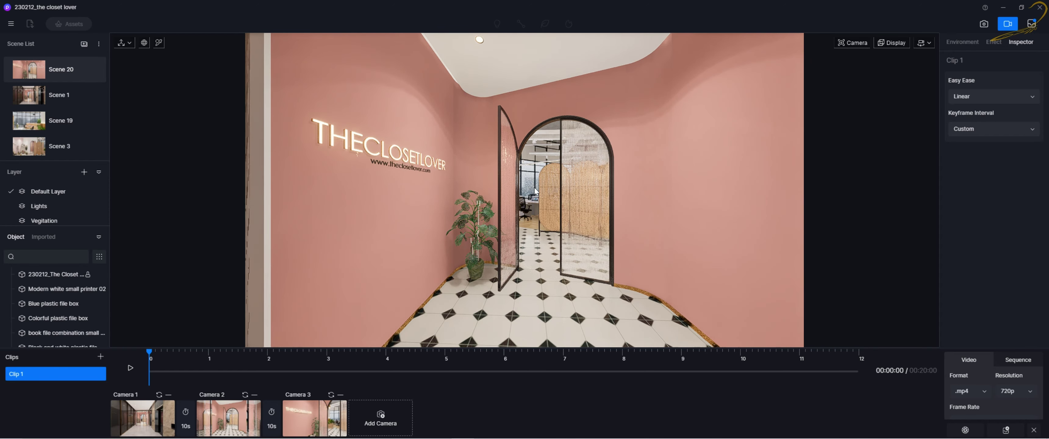
click(854, 48)
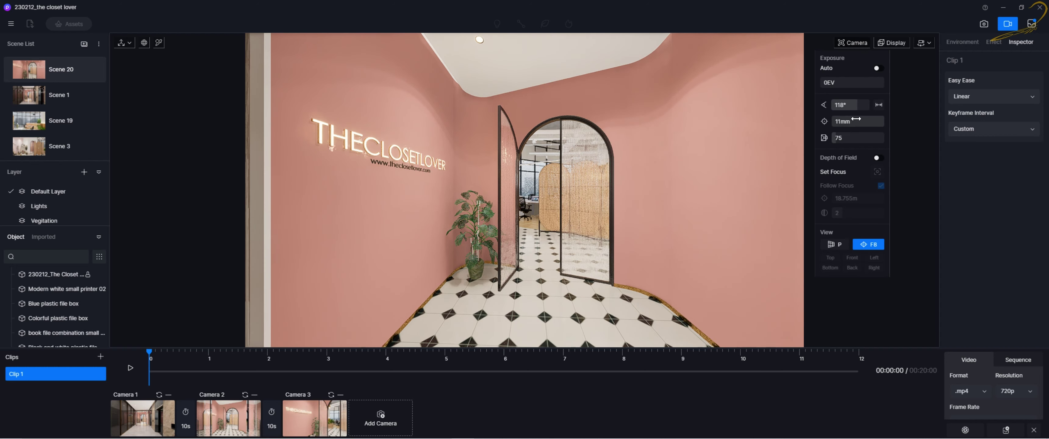
drag(847, 138, 849, 116)
click(858, 47)
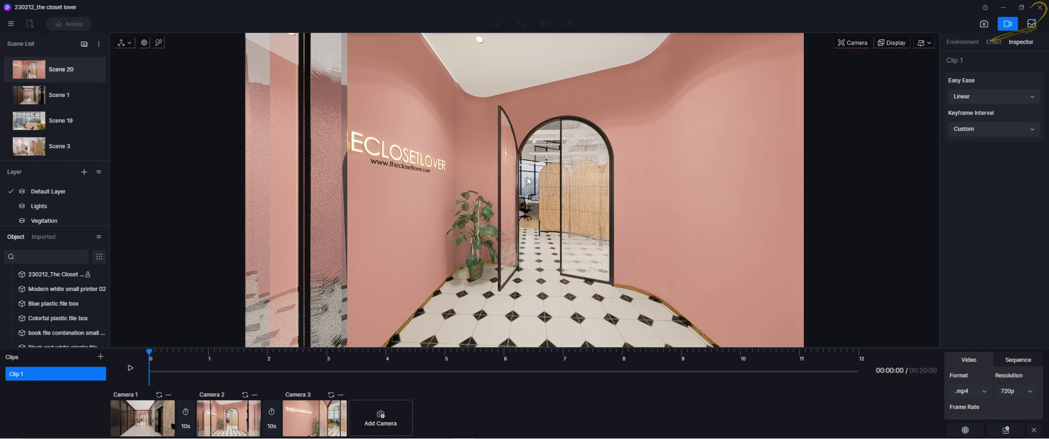
Fly up to the illuminated THECLOSETLOVER wall sign and view its first letters close up at an oblique angle.
key(w)
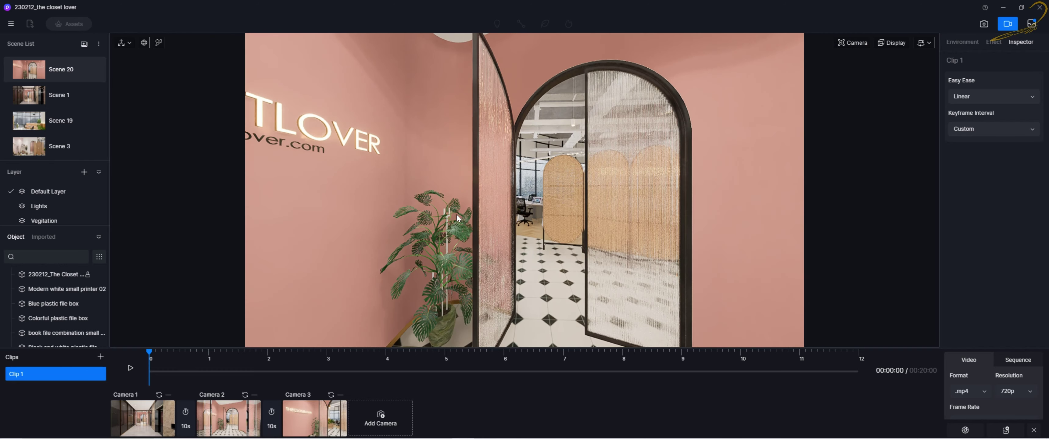
key(a)
key(e)
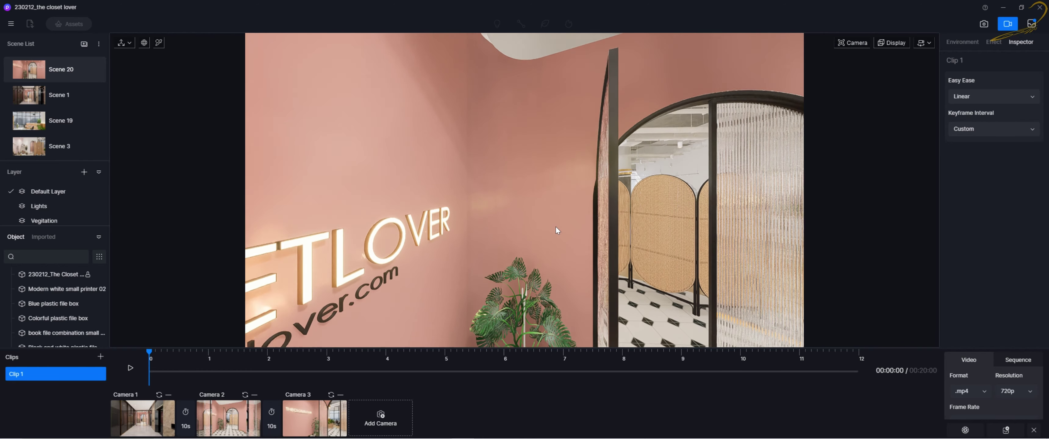
right_drag(549, 234, 472, 223)
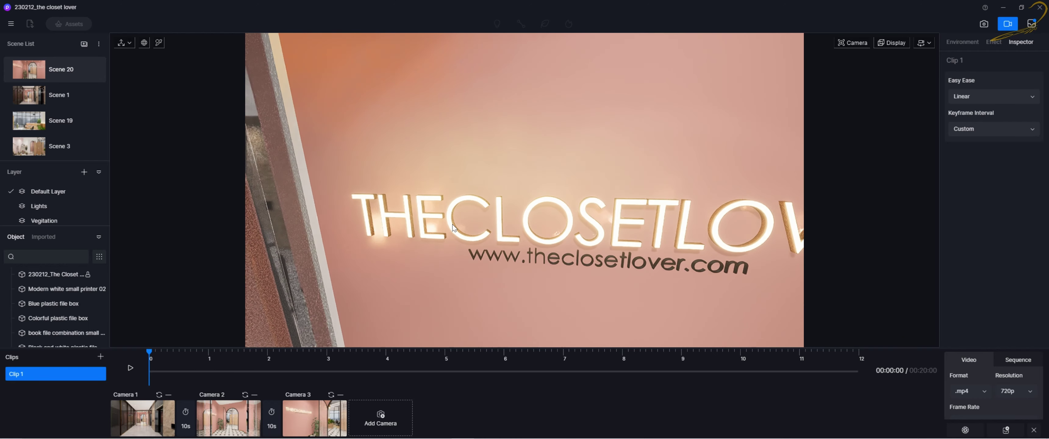
scroll(388, 245, up, 3)
right_drag(387, 247, 515, 205)
scroll(514, 205, down, 3)
right_drag(447, 244, 590, 197)
right_drag(456, 230, 510, 183)
middle_drag(509, 183, 509, 201)
scroll(509, 201, down, 2)
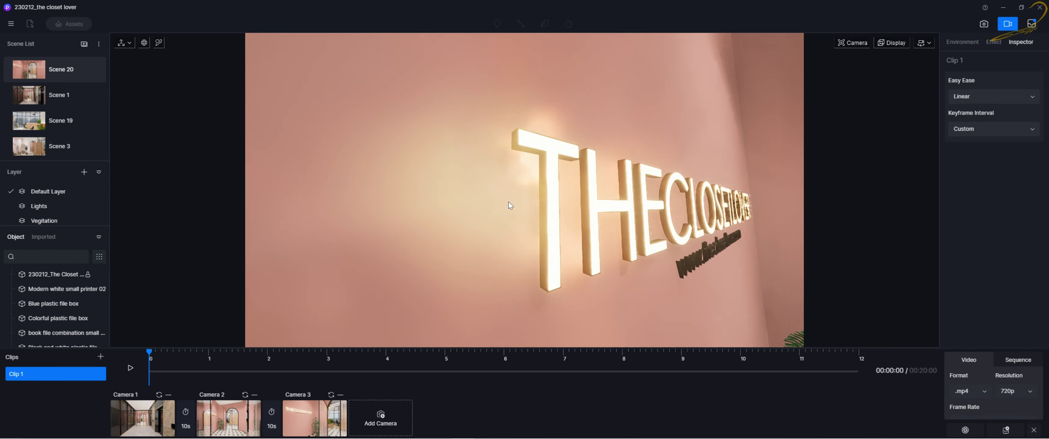
scroll(509, 201, up, 3)
scroll(509, 201, down, 5)
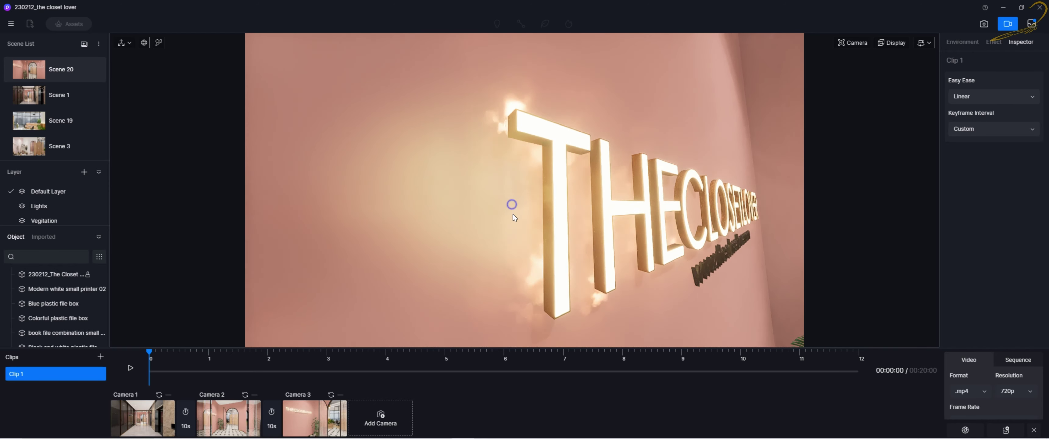
Rehearse a sideways camera move along the sign's letters and return to its first letters.
right_drag(522, 218, 576, 222)
key(d)
key(a)
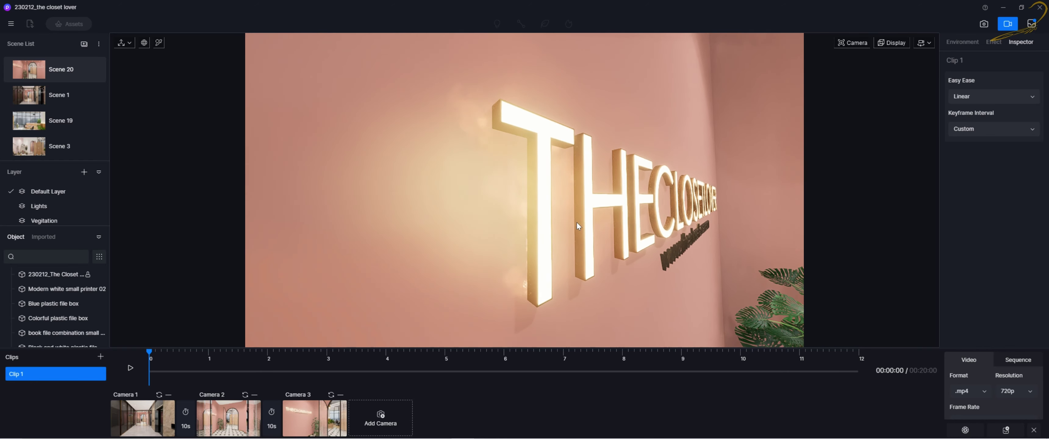
key(d)
key(w)
key(d)
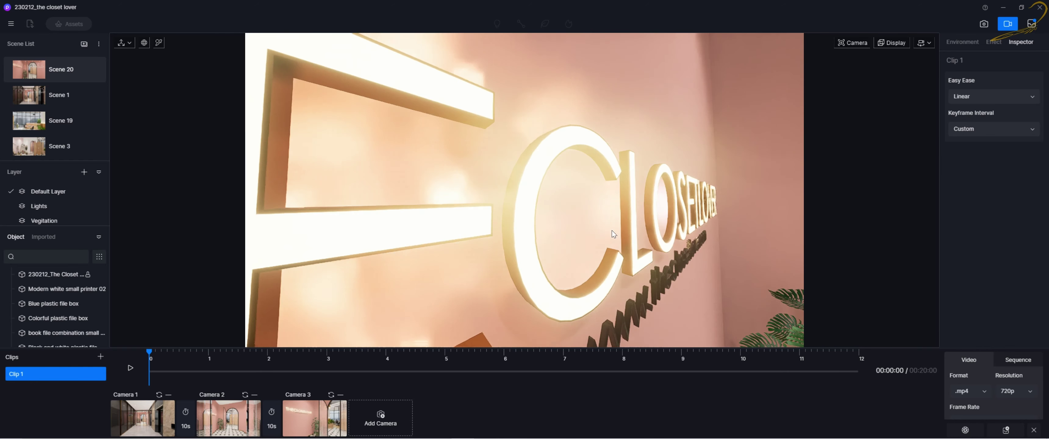
key(w)
key(d)
key(d)
right_drag(618, 230, 515, 208)
scroll(517, 211, down, 5)
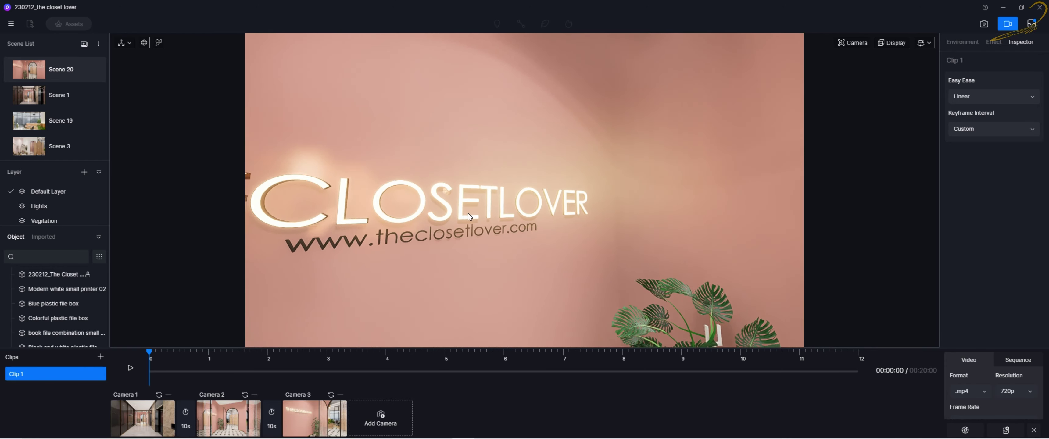
scroll(506, 216, up, 5)
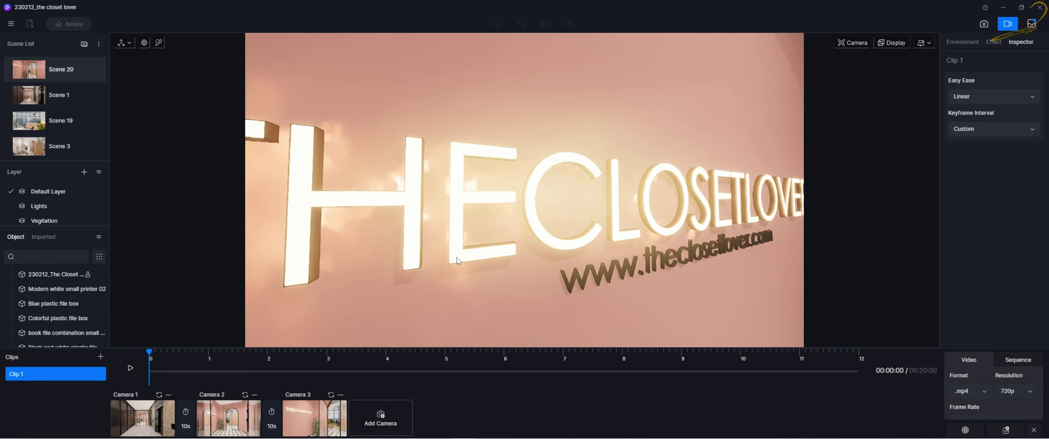
key(a)
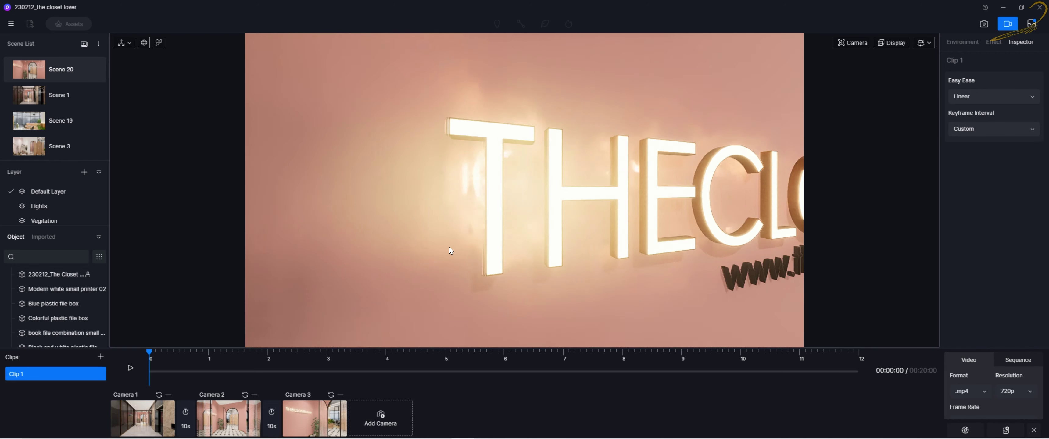
right_drag(448, 246, 563, 241)
right_drag(486, 230, 509, 237)
key(d)
key(a)
scroll(507, 236, up, 3)
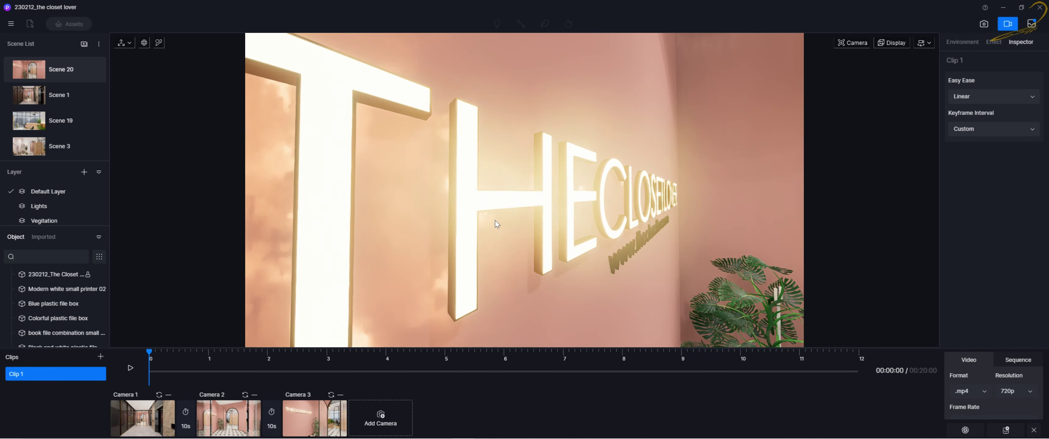
scroll(497, 224, down, 3)
Set the Fly navigation speed to 1.
click(928, 44)
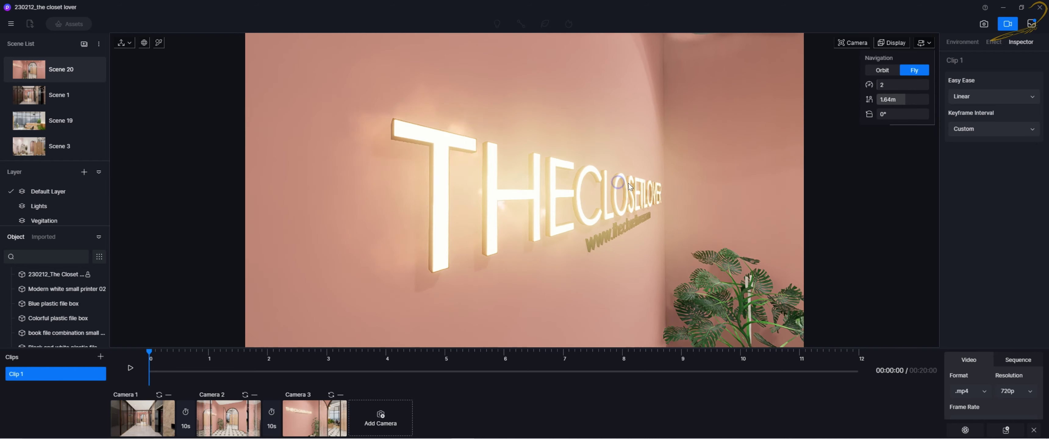
click(618, 182)
scroll(626, 186, up, 3)
scroll(626, 186, down, 2)
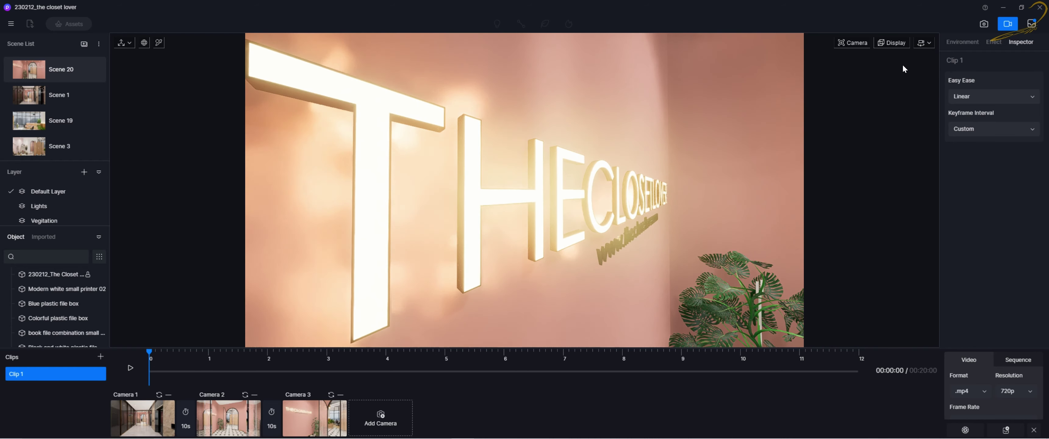
click(922, 46)
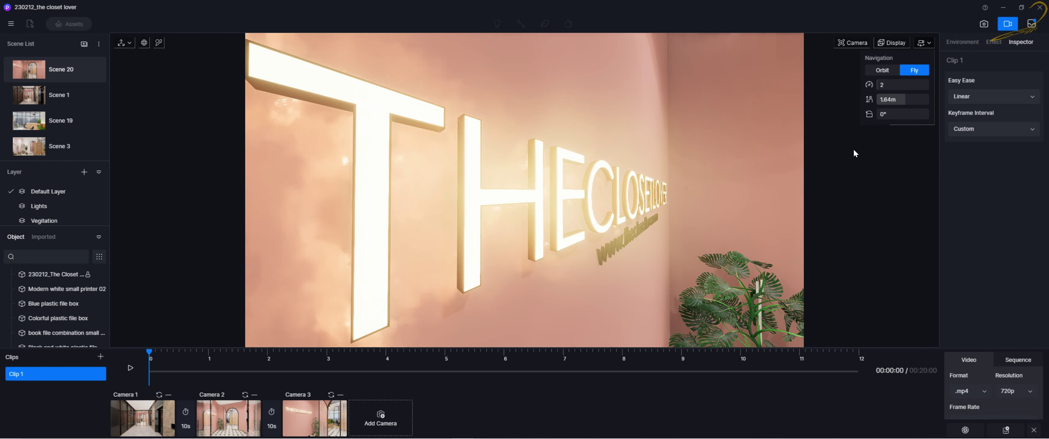
click(894, 84)
text(1)
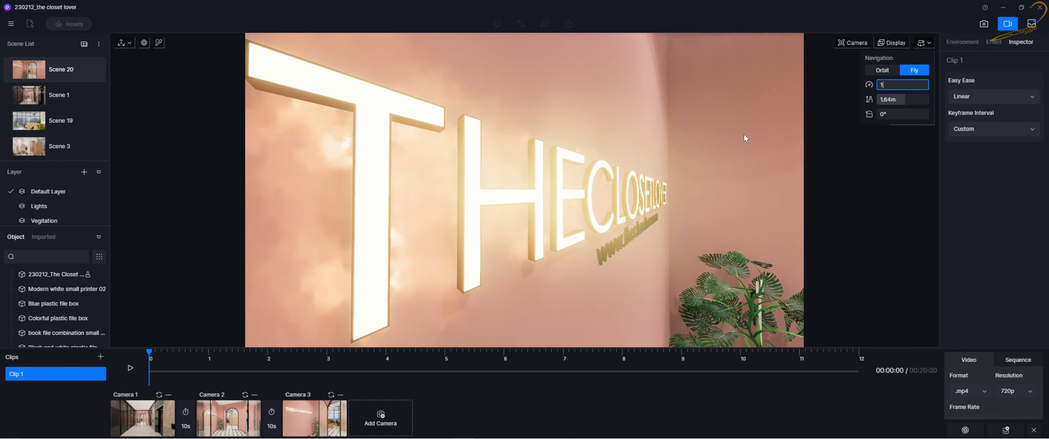
Try out the slower navigation by moving and turning the view around the wall sign.
drag(723, 144, 624, 204)
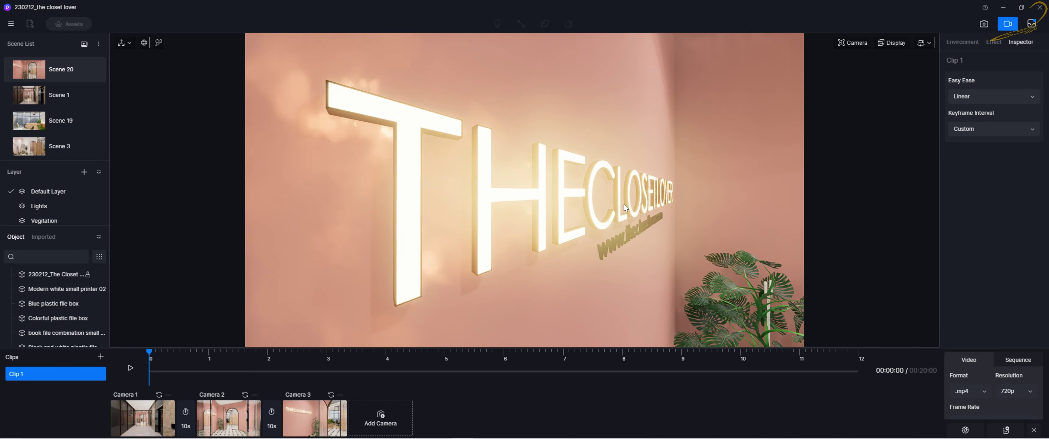
scroll(623, 204, up, 3)
scroll(542, 210, down, 2)
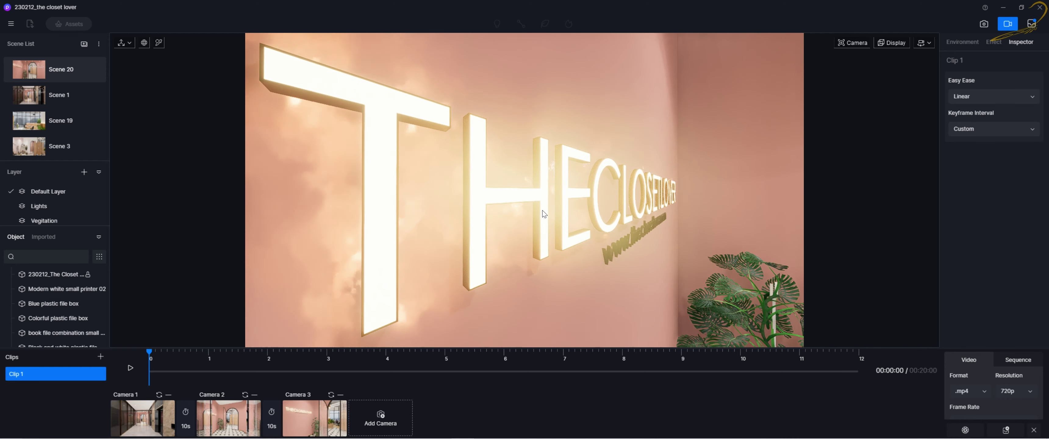
drag(716, 185, 660, 182)
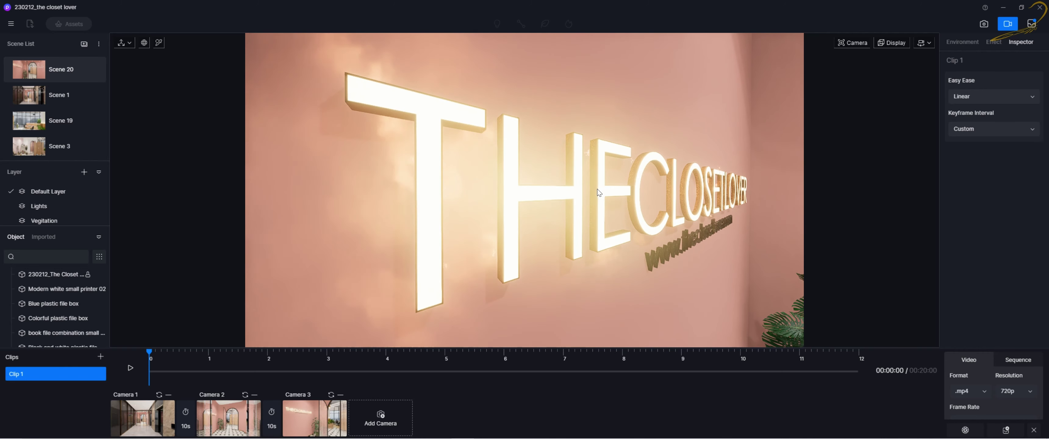
right_drag(605, 196, 543, 196)
drag(580, 196, 527, 199)
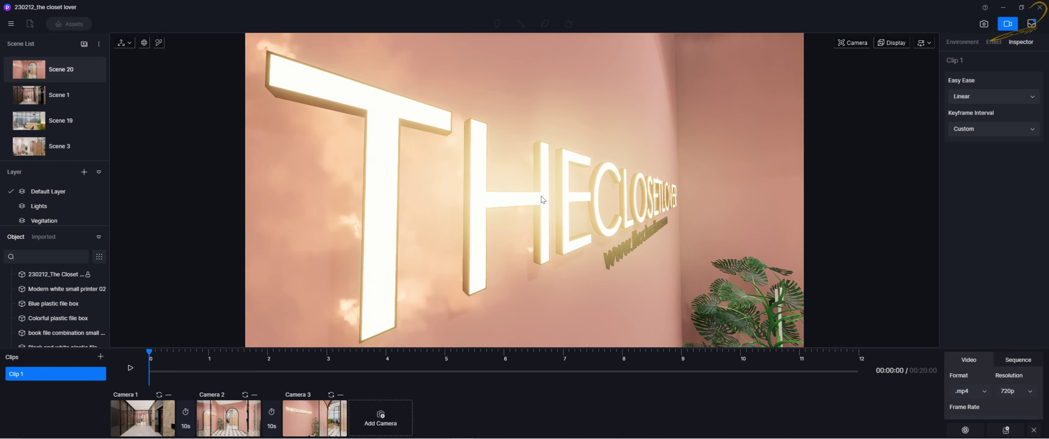
Frame an oblique close-up of the sign from its first letter with the plant behind, and add a new clip.
middle_drag(527, 201, 571, 217)
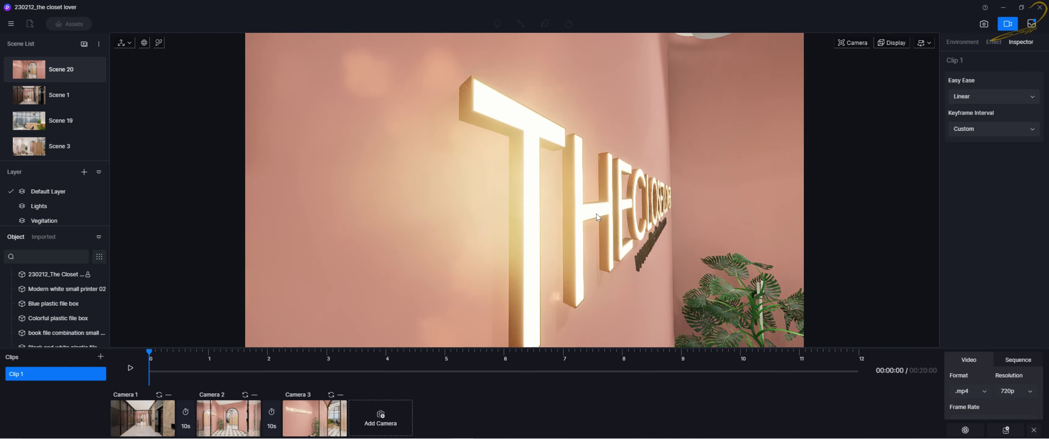
key(d)
right_drag(595, 221, 590, 231)
scroll(589, 229, up, 2)
scroll(589, 230, down, 3)
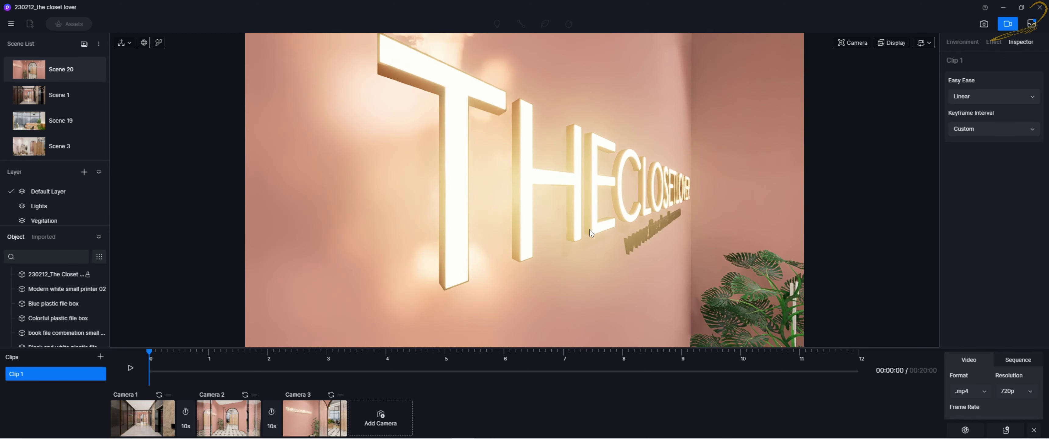
key(e)
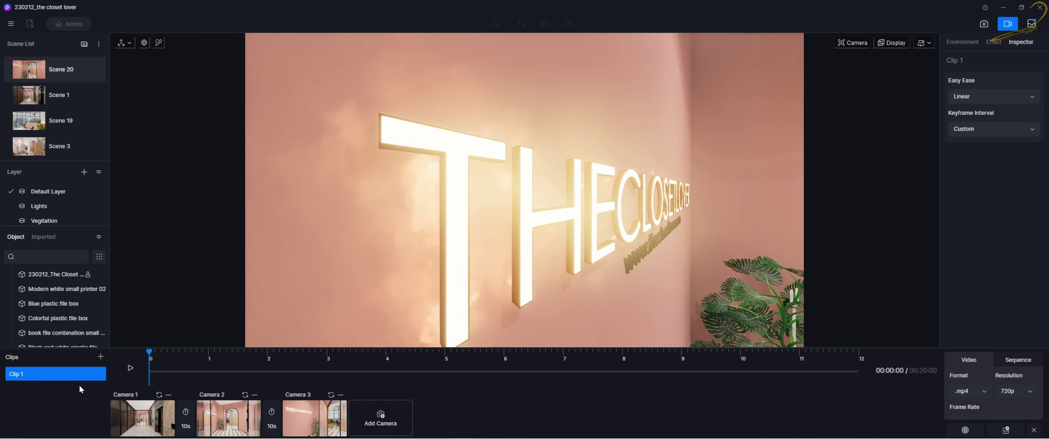
click(100, 355)
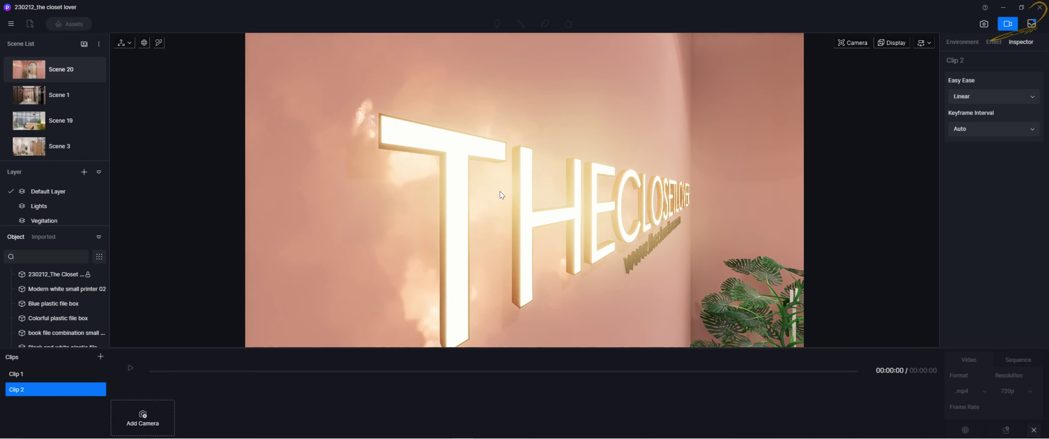
Try a 180 mm camera focal length and reframe the sign's middle letters from farther back.
key(q)
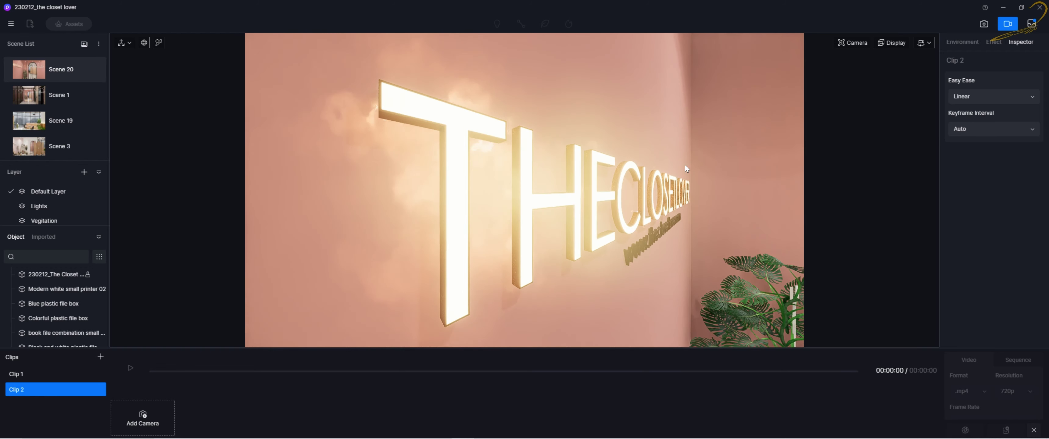
click(860, 42)
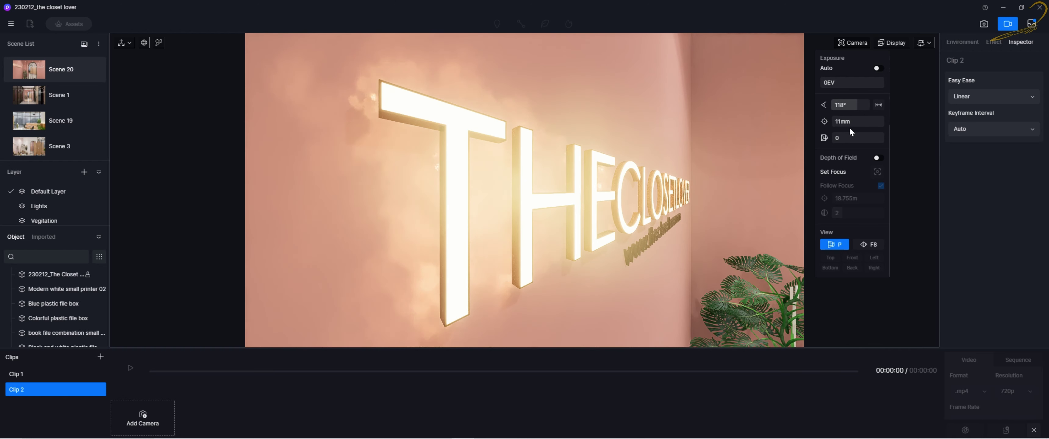
drag(856, 121, 860, 121)
scroll(640, 163, down, 8)
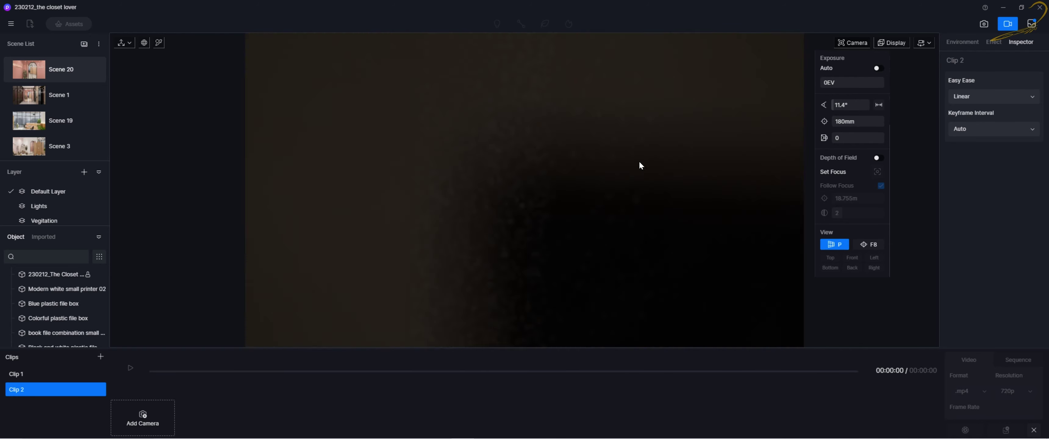
scroll(638, 163, down, 5)
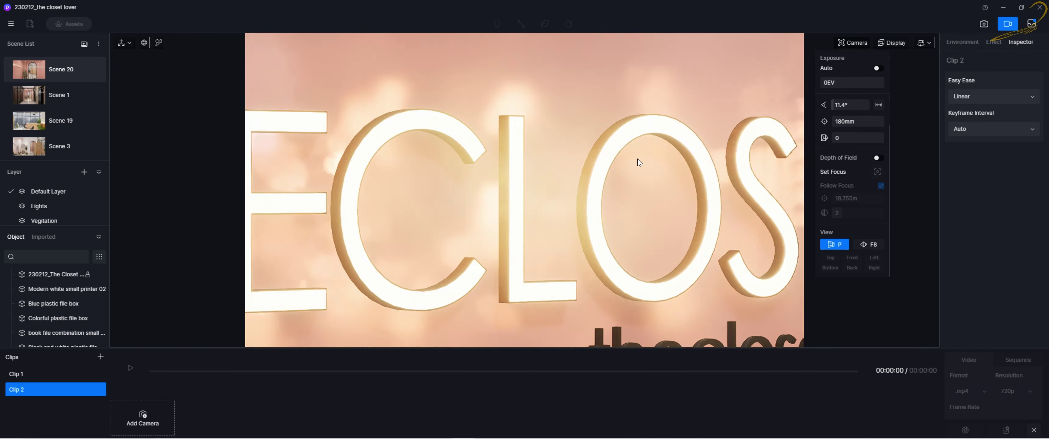
right_drag(639, 162, 580, 164)
click(580, 164)
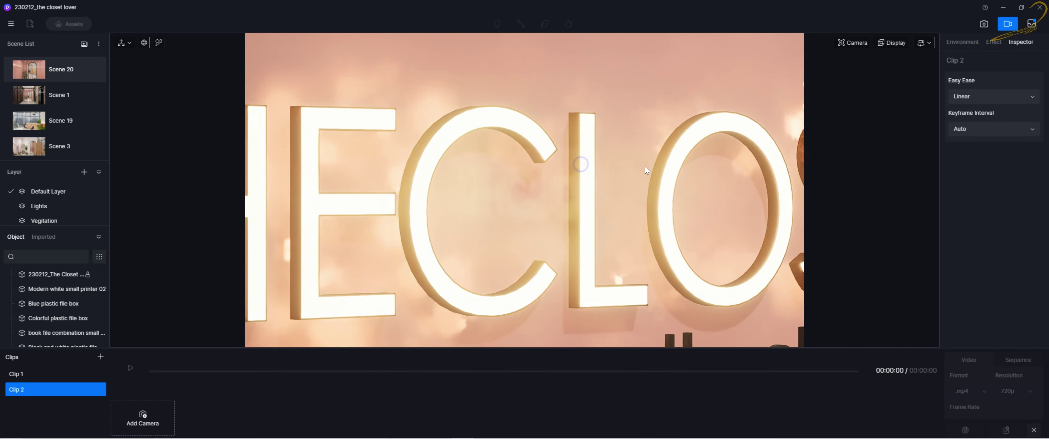
Set the camera's focal length to 24 mm.
click(848, 43)
click(840, 123)
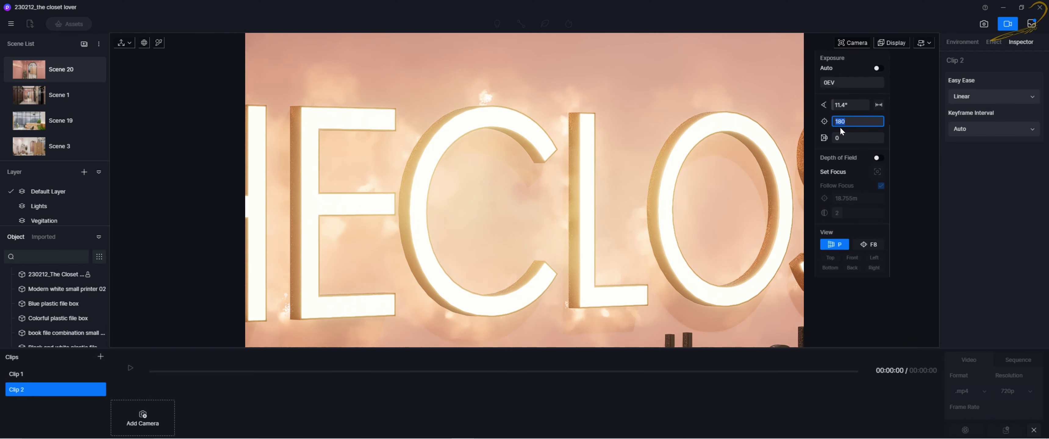
text(24)
key(Return)
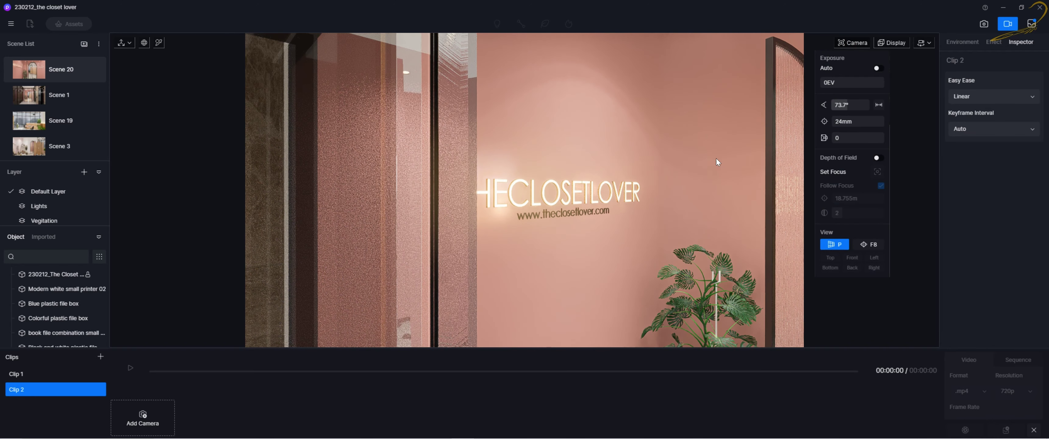
Move the camera in close to the wall sign and frame it obliquely from its first letter.
scroll(528, 216, up, 6)
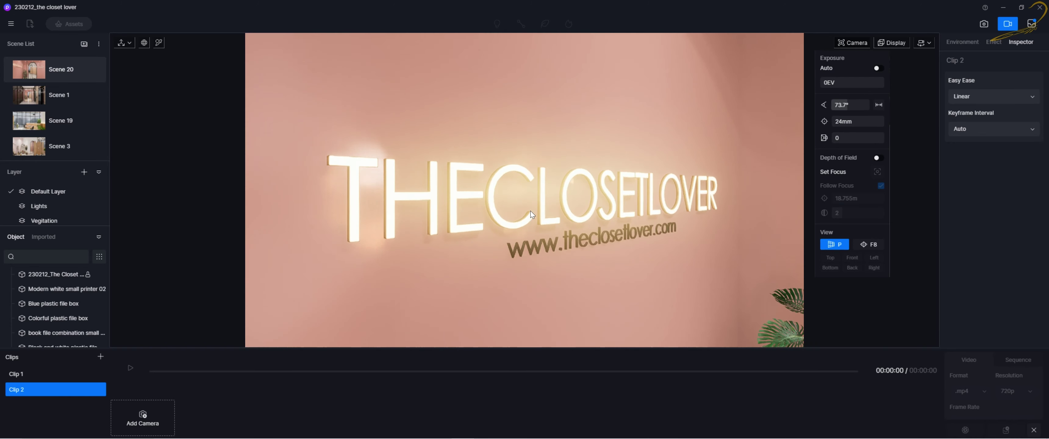
middle_drag(468, 214, 500, 225)
scroll(500, 225, up, 1)
key(a)
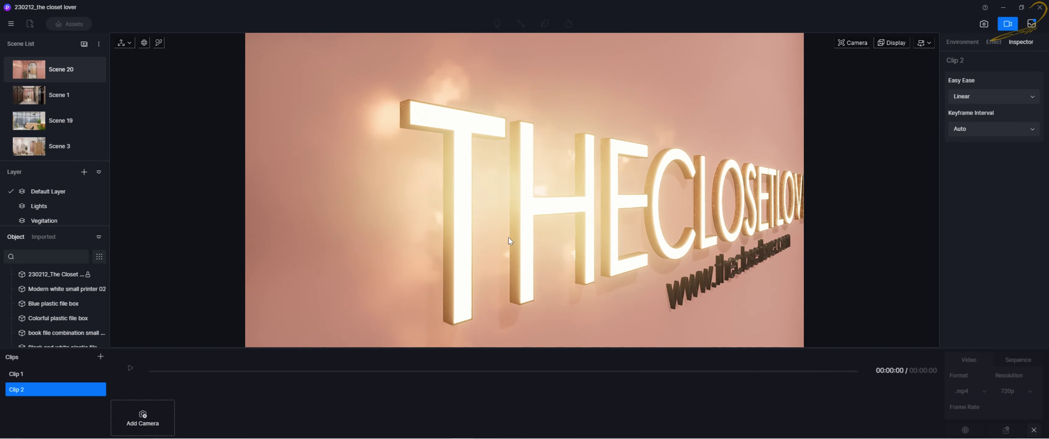
key(q)
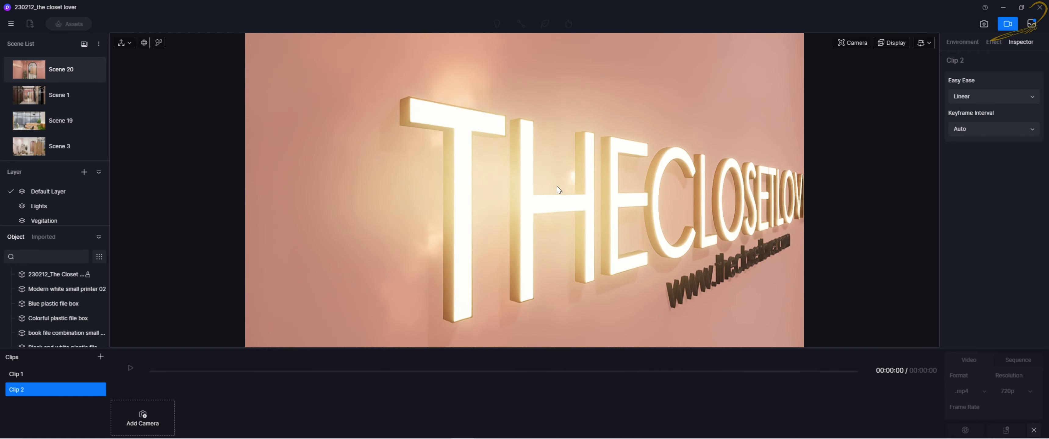
Set the camera's focal length to 26 mm and reframe the oblique close-up with the sign's first letters large in the foreground.
click(857, 43)
click(859, 122)
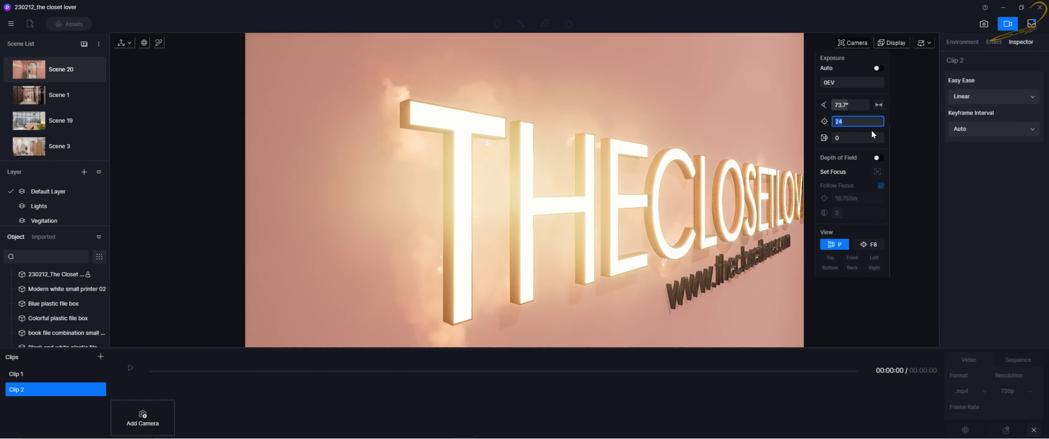
text(26)
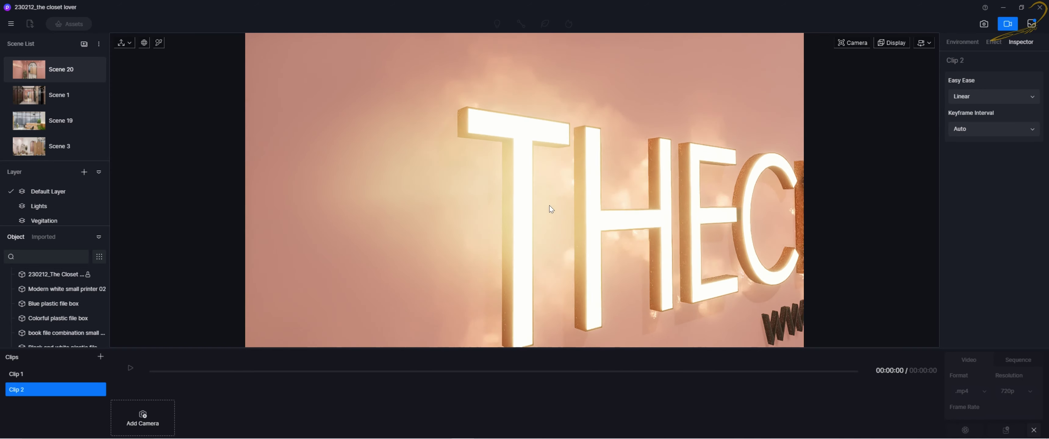
scroll(550, 206, up, 2)
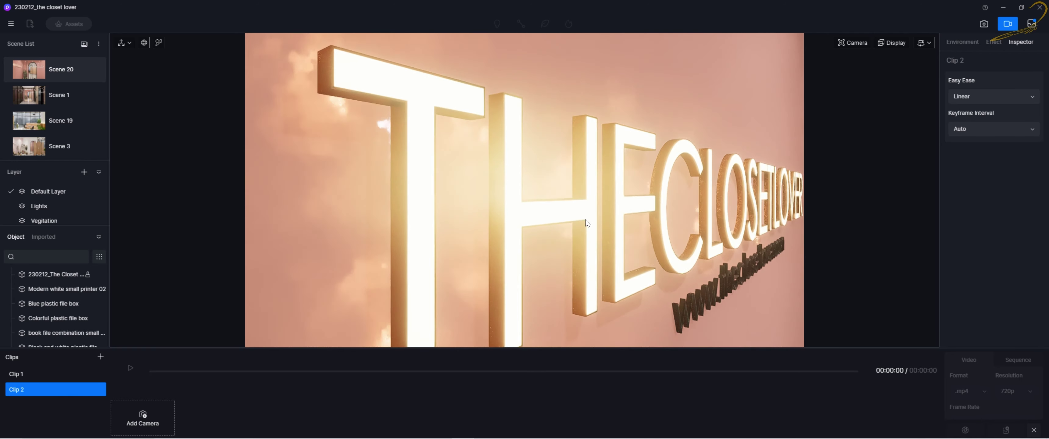
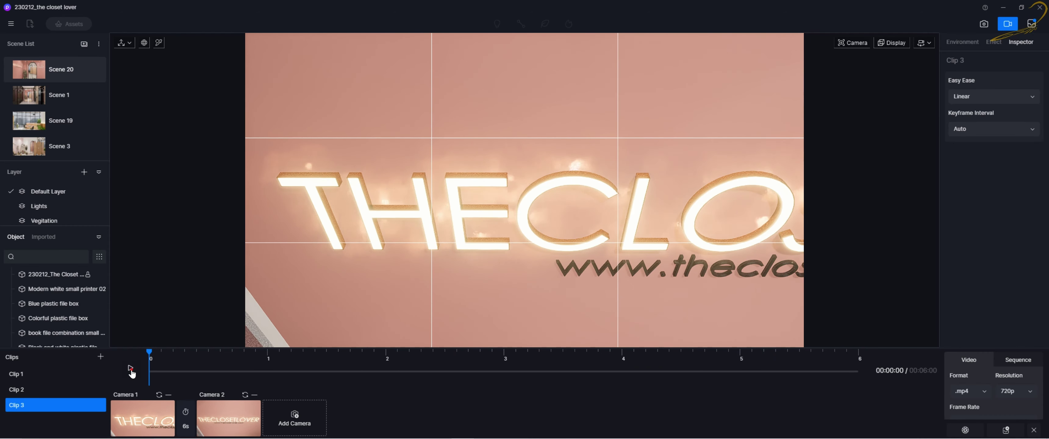
Preview the camera move of Clip 3 and turn off the composition grid overlay.
click(133, 368)
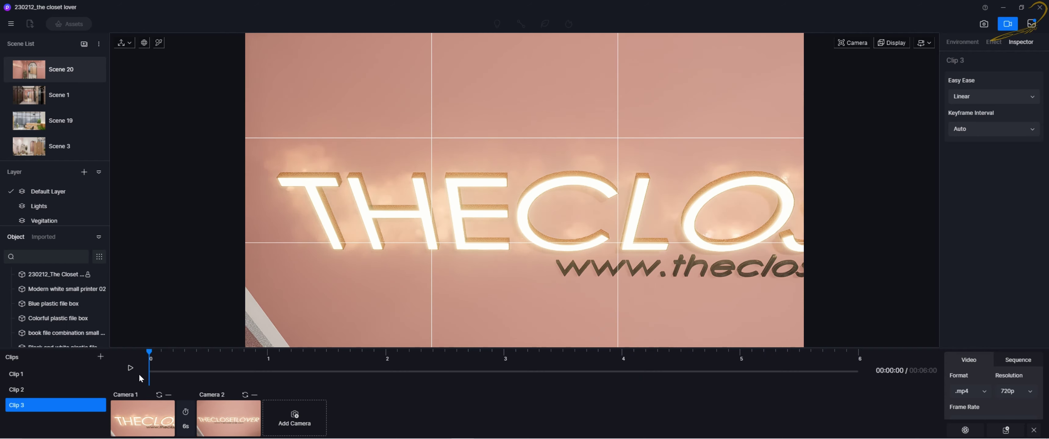
click(128, 369)
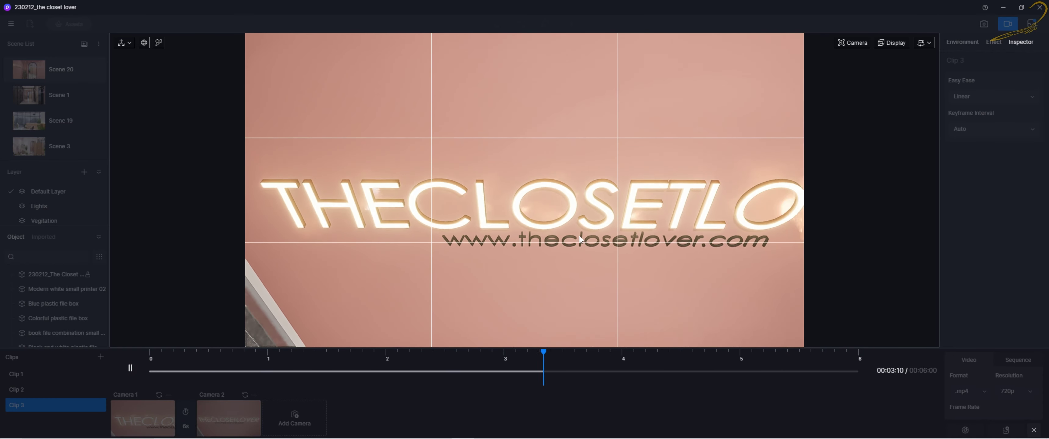
click(893, 43)
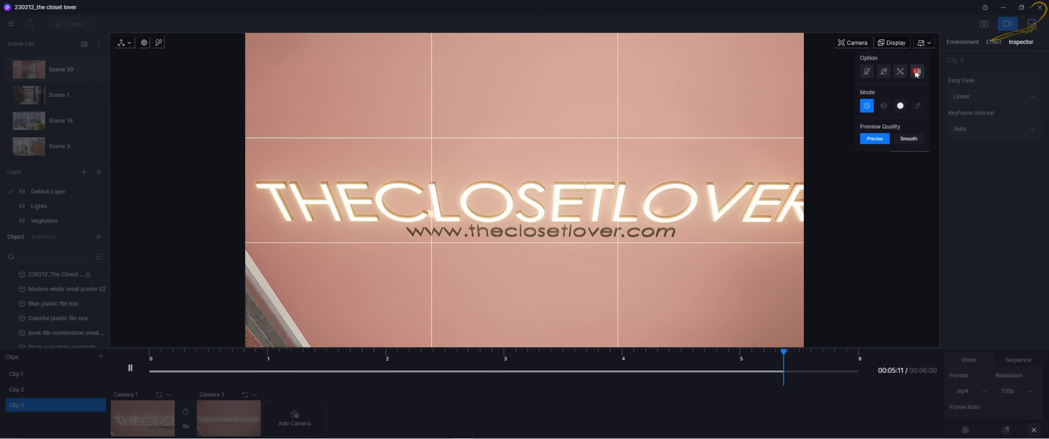
click(916, 72)
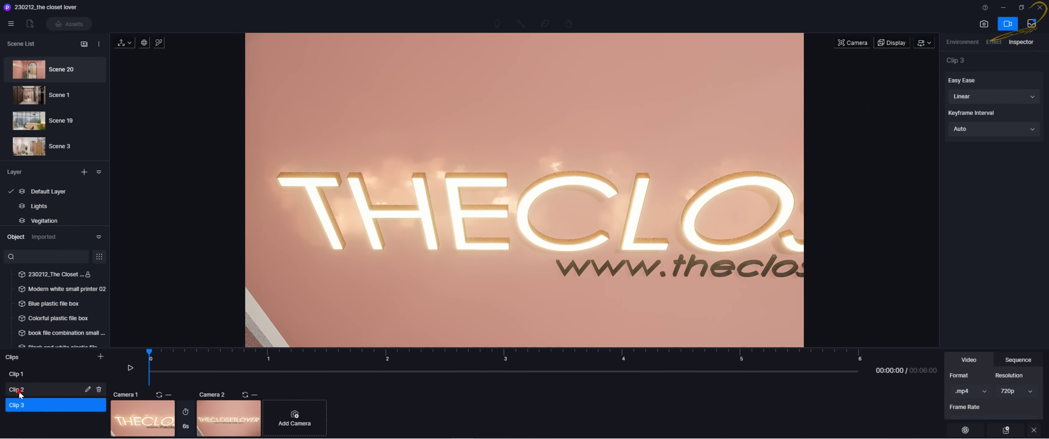
Open Clip 2 at its first camera and play back its camera move along the sign.
click(40, 390)
click(140, 412)
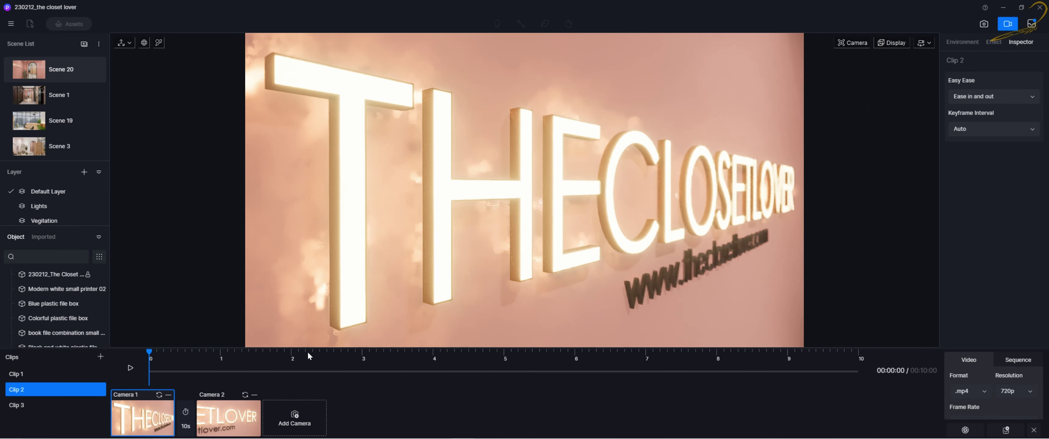
click(130, 367)
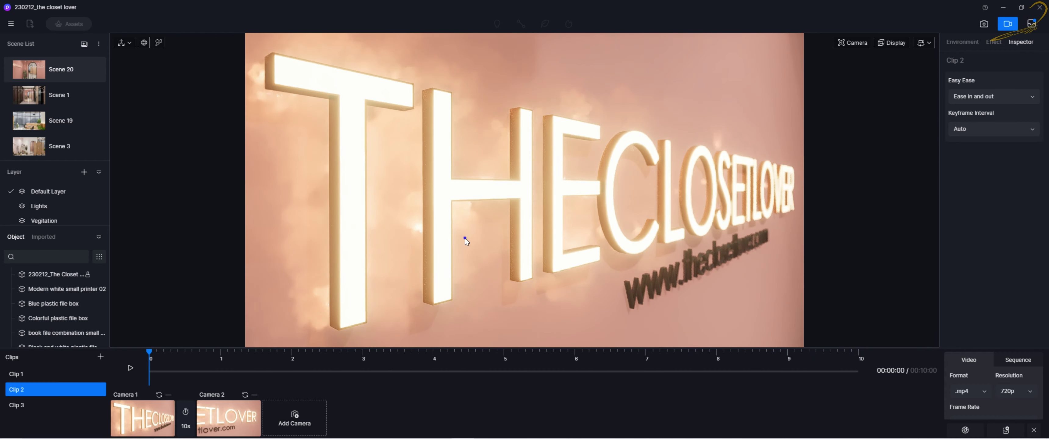
Move the camera away from the wall sign to frame the rattan chair with the arched mirror and gold side table behind it.
right_drag(464, 239, 654, 221)
key(d)
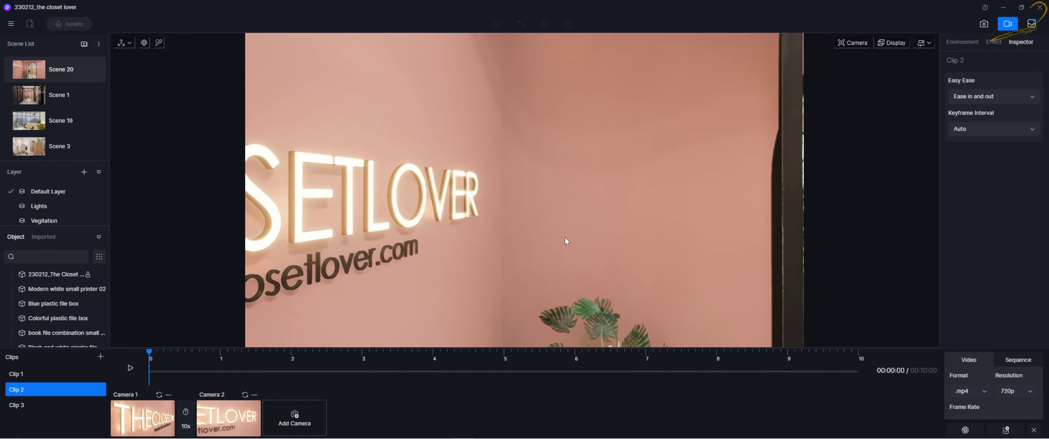
key(s)
key(d)
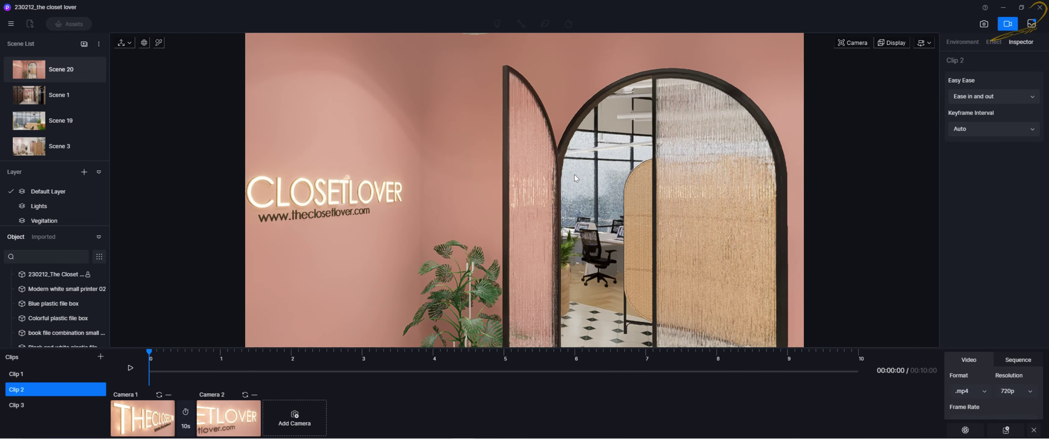
scroll(589, 205, up, 15)
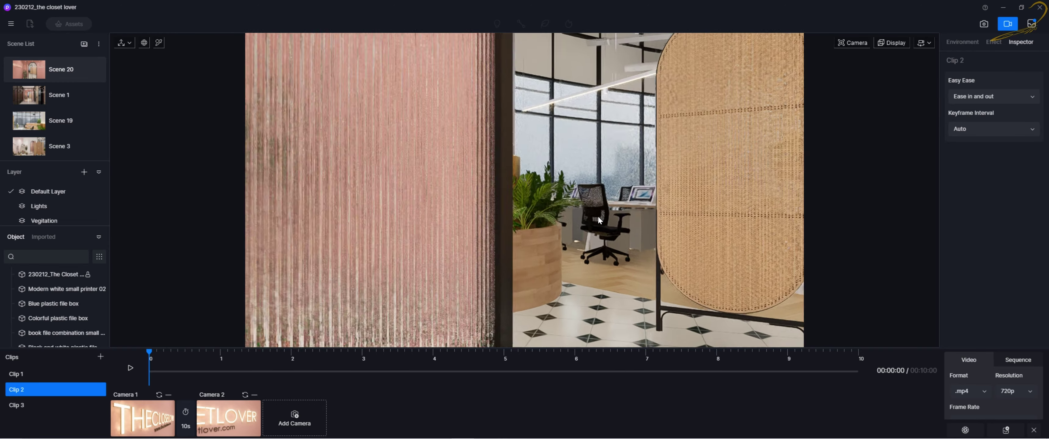
middle_drag(598, 219, 640, 220)
middle_drag(326, 226, 547, 220)
mouse_move(545, 223)
right_down()
mouse_move(371, 222)
mouse_move(548, 222)
mouse_move(475, 214)
mouse_move(518, 209)
mouse_move(424, 241)
mouse_move(632, 213)
mouse_move(543, 264)
mouse_move(629, 222)
mouse_move(497, 225)
mouse_move(650, 208)
mouse_move(491, 228)
mouse_move(538, 229)
mouse_move(545, 223)
mouse_move(477, 215)
mouse_move(550, 215)
mouse_move(547, 229)
right_up()
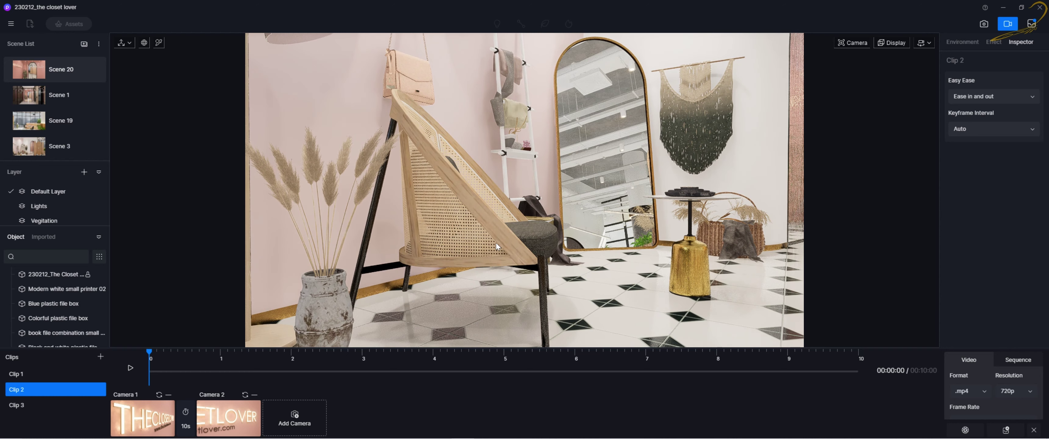
right_drag(467, 248, 466, 242)
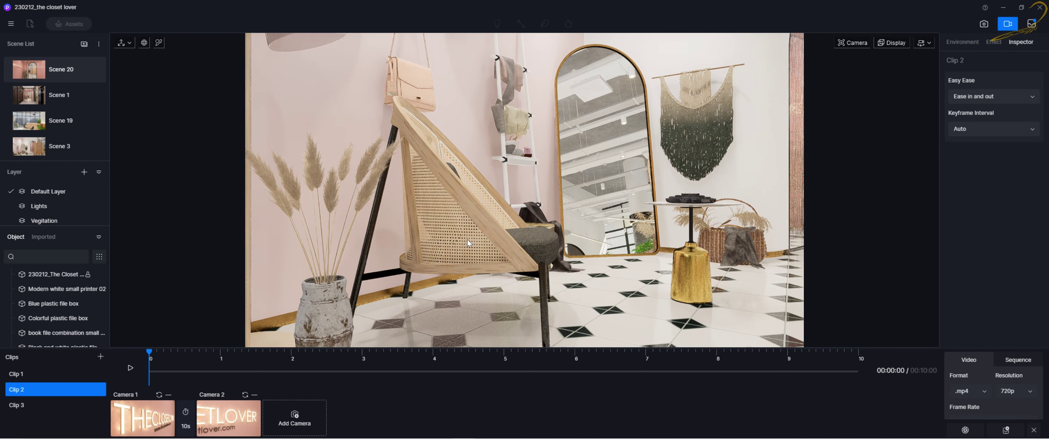
Add a new clip and set the camera's focal length to 20 mm.
click(101, 357)
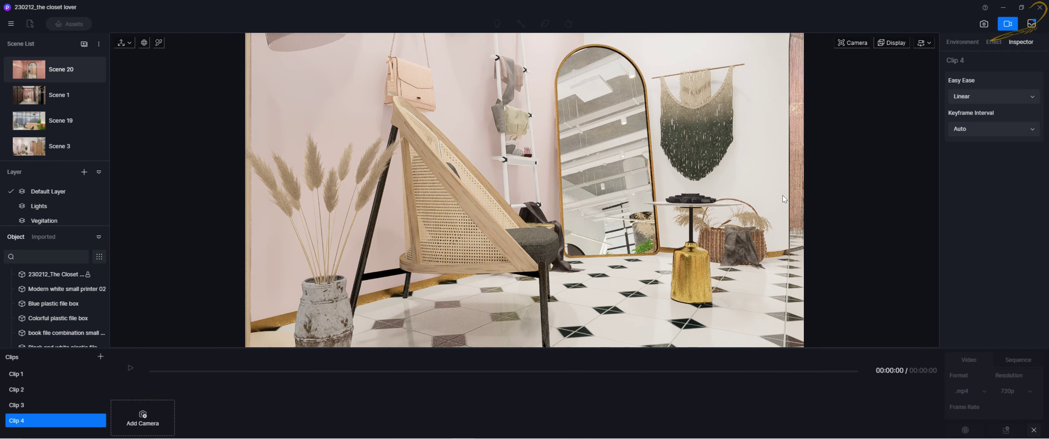
click(859, 46)
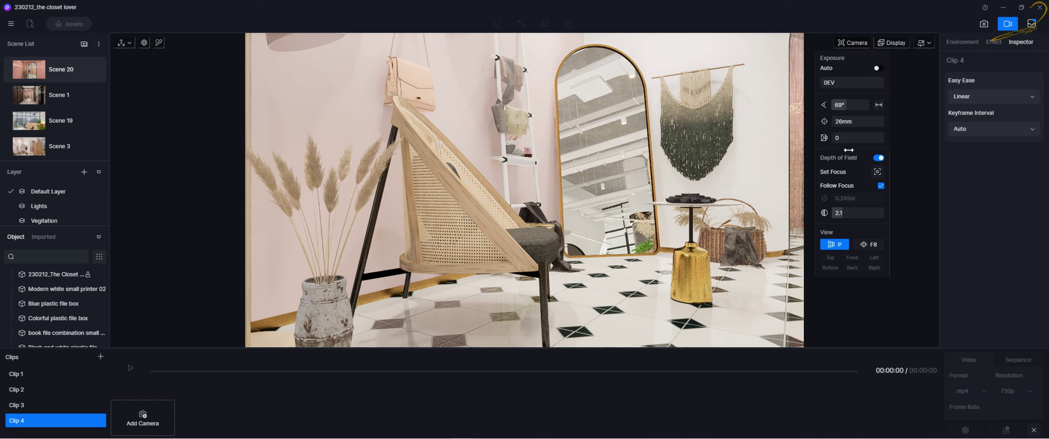
click(861, 122)
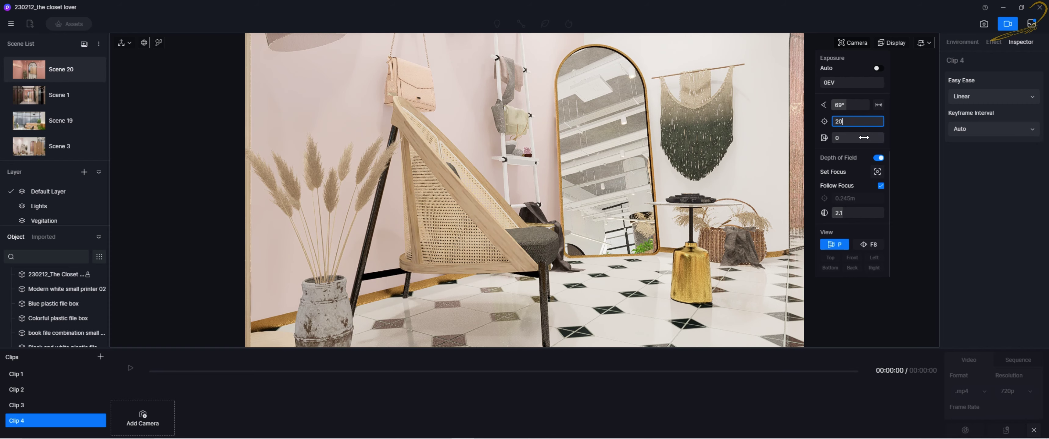
key(Return)
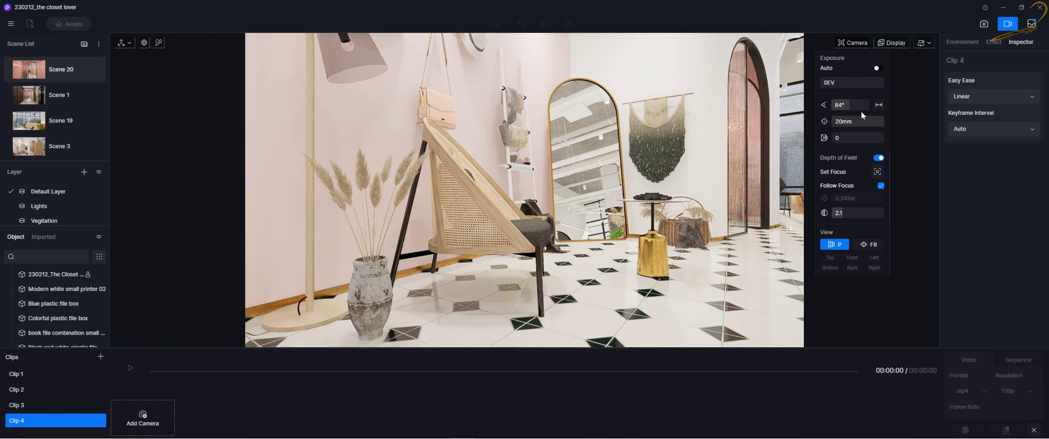
Try a 90° camera field of view on the rattan chair scene.
text(9)
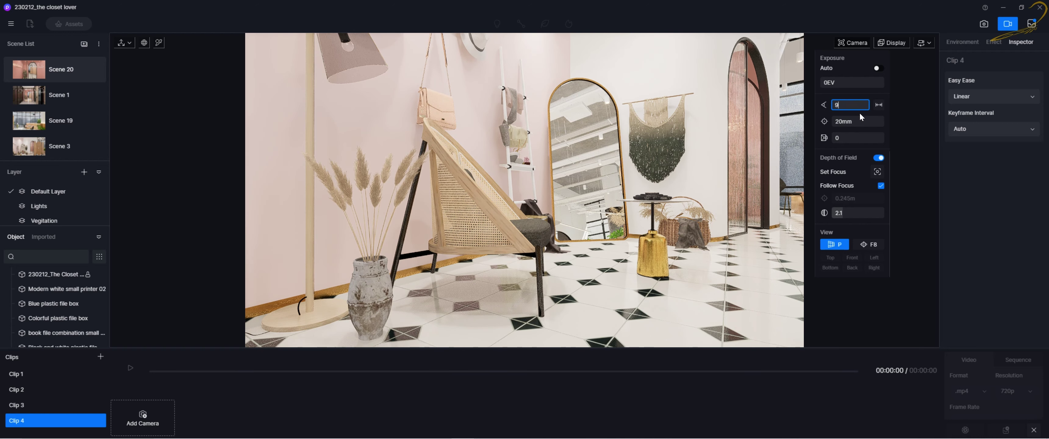
text(0)
key(Return)
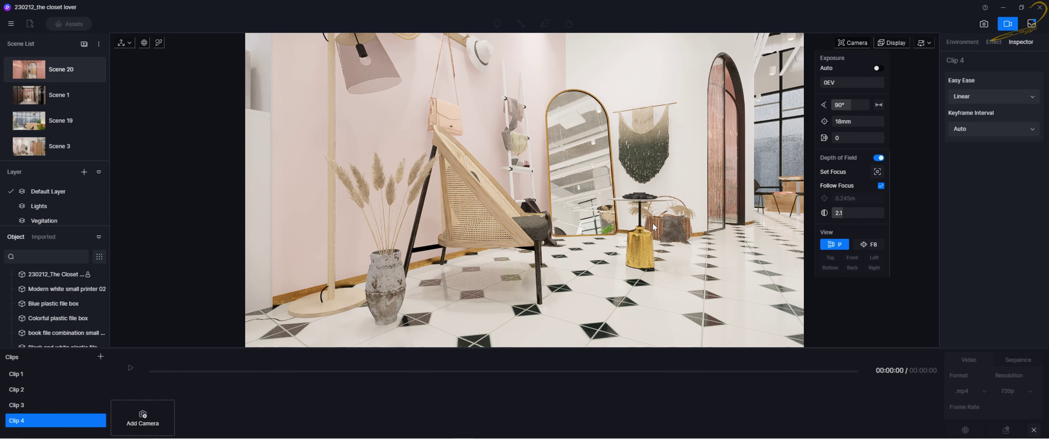
Set the focal length back to 20 mm and reframe the rattan chair slightly closer with the pampas vase beside it.
scroll(557, 244, up, 3)
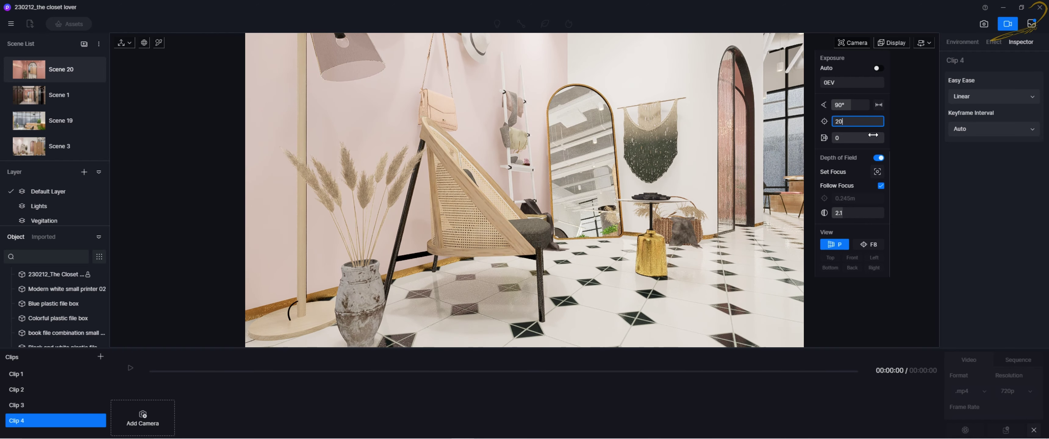
key(Return)
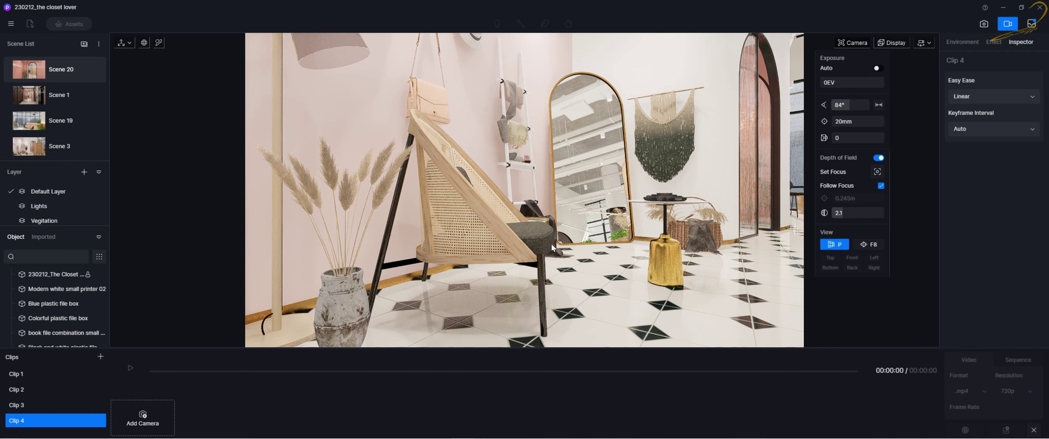
middle_drag(551, 244, 523, 247)
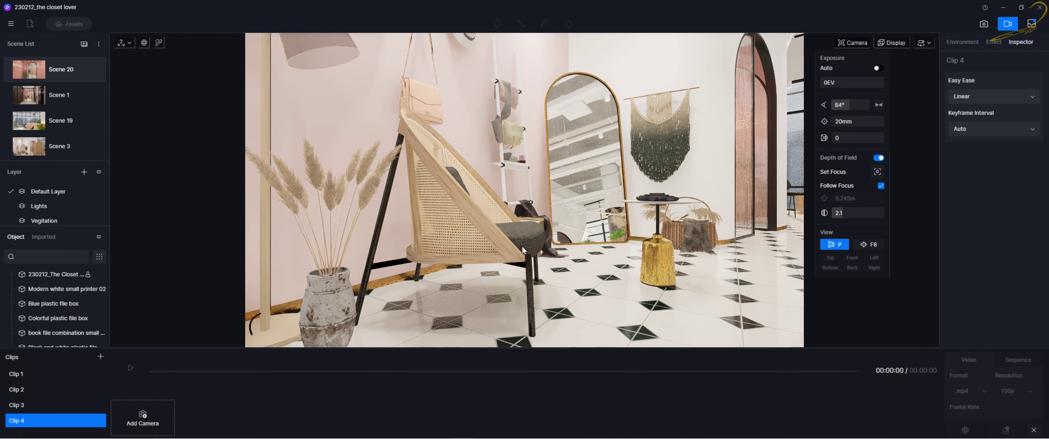
scroll(522, 247, up, 1)
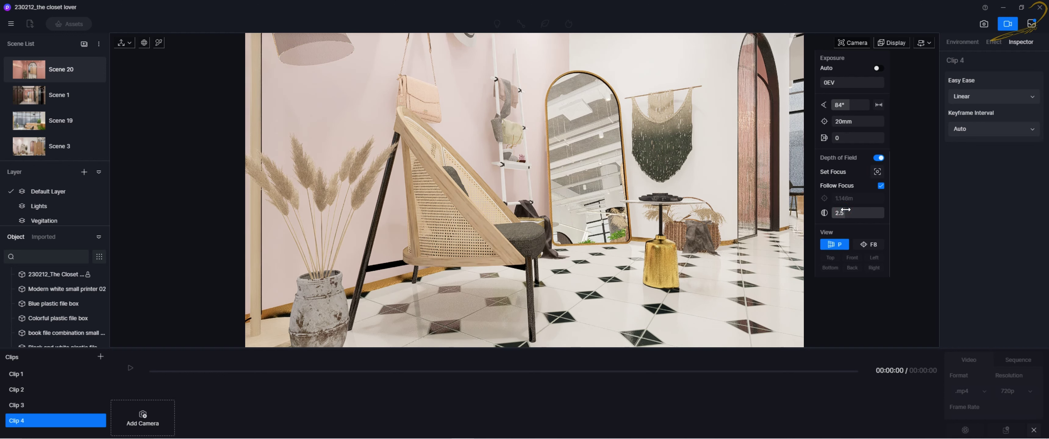
Set the depth-of-field aperture value to 9.3 and store the rattan chair view as the first camera of Clip 4.
drag(879, 212, 895, 219)
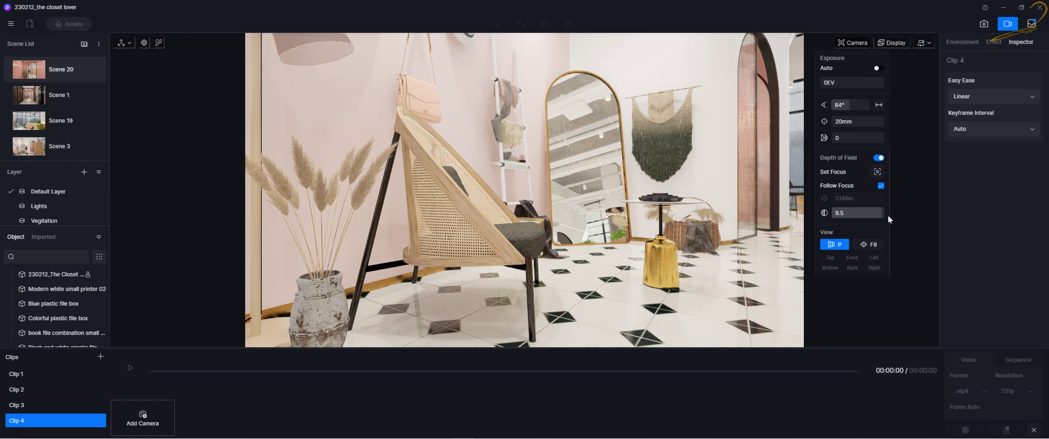
scroll(889, 216, up, 1)
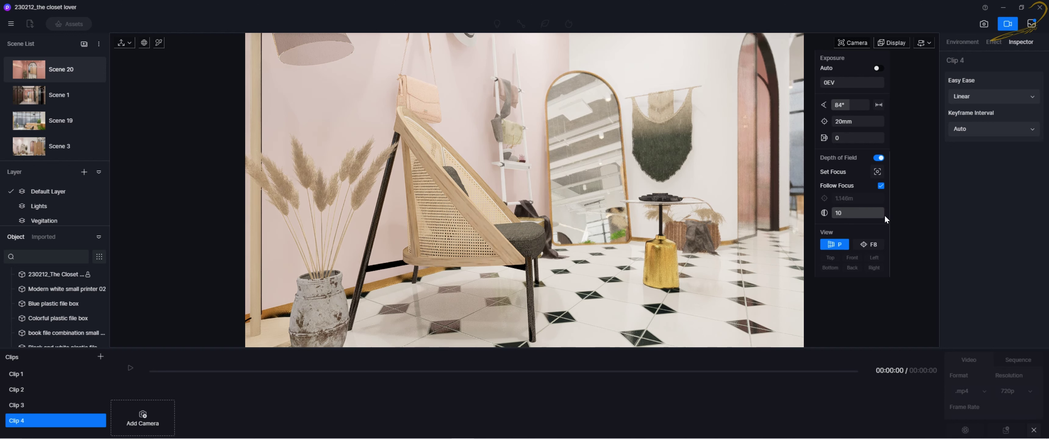
drag(884, 215, 872, 213)
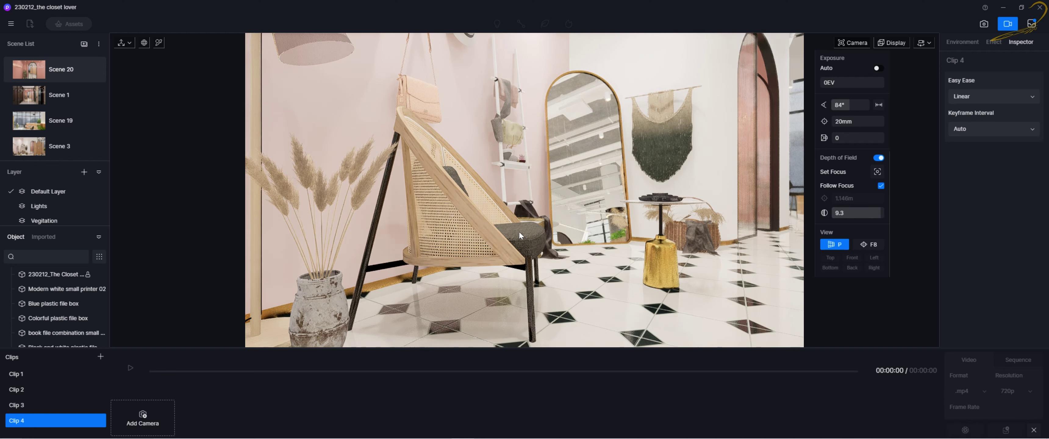
click(459, 212)
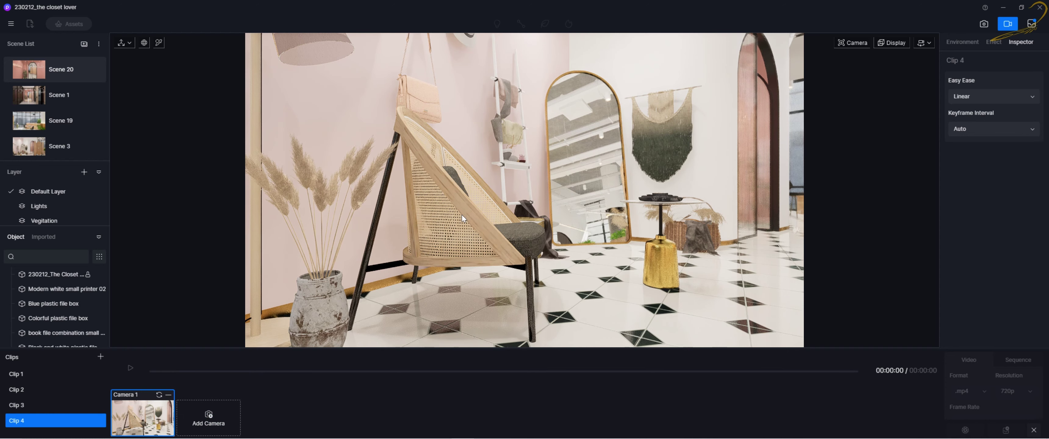
Turn the camera toward the mirror and side table and move in close past the rattan chair's seat.
right_drag(488, 192, 700, 197)
right_drag(472, 196, 576, 191)
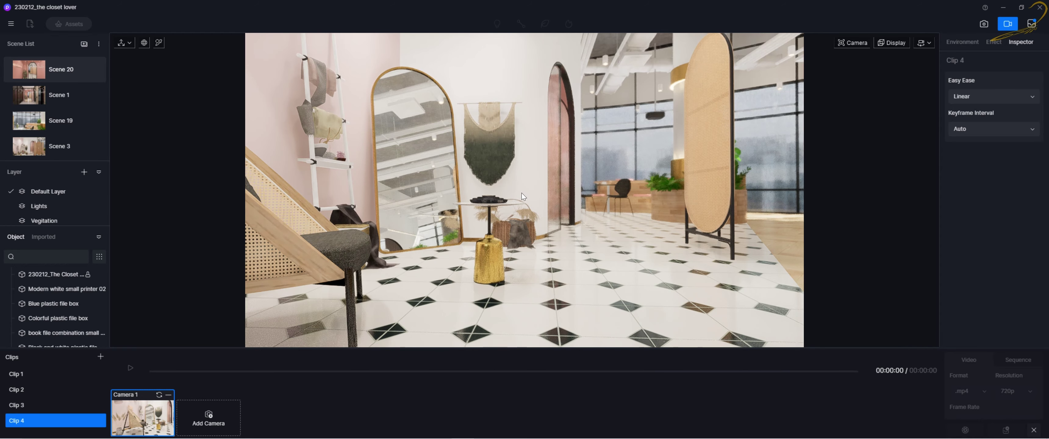
key(w)
key(a)
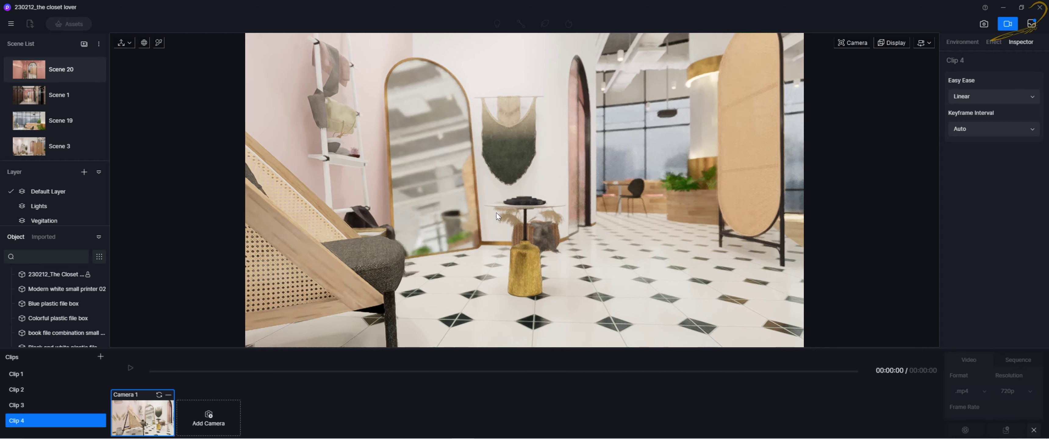
scroll(496, 213, up, 4)
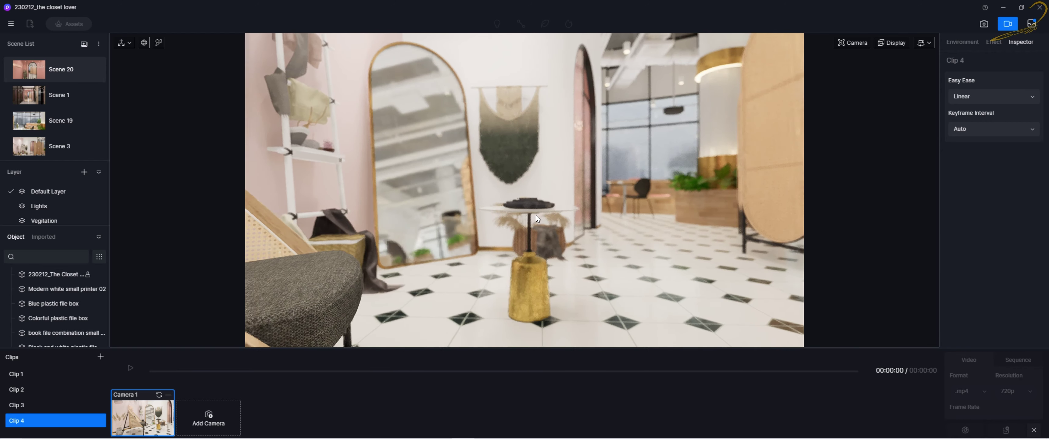
mouse_move(537, 218)
right_down()
mouse_move(492, 230)
mouse_move(531, 233)
right_up()
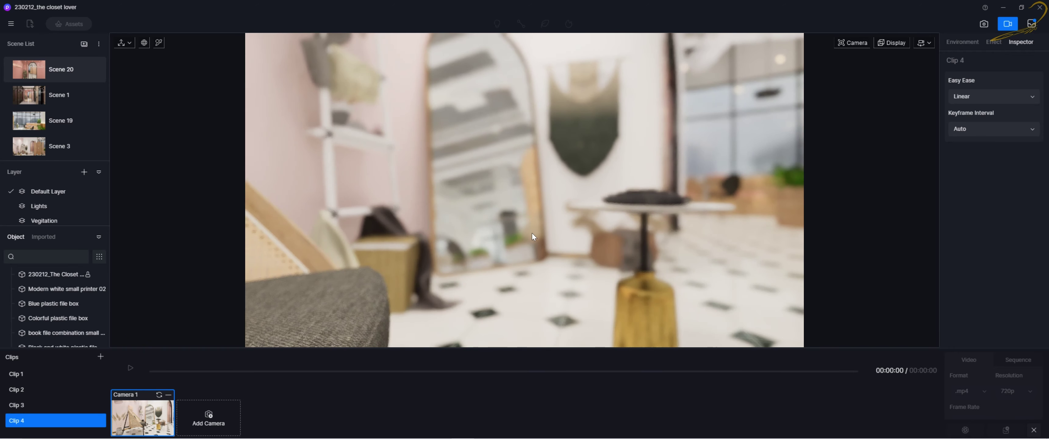
Fine-tune the close view with the chair seat in the foreground and the mirror near the centre, raising the camera slightly.
key(w)
key(w)
key(w)
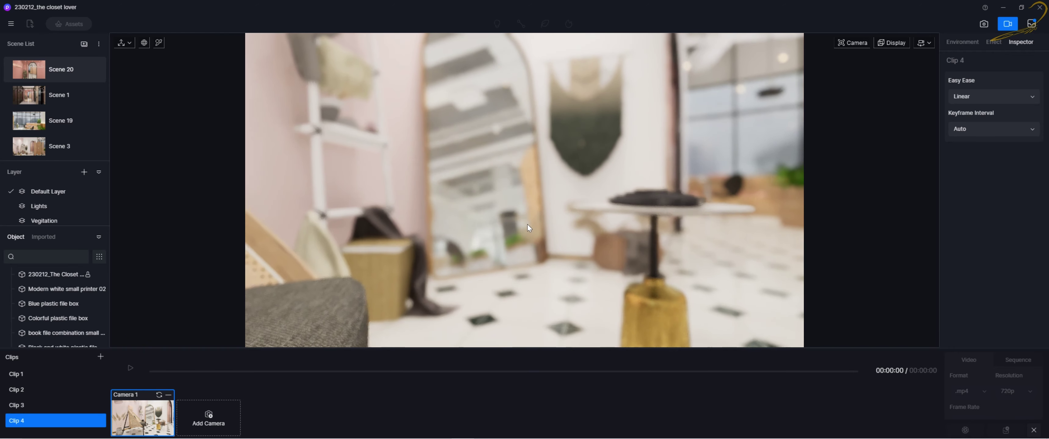
key(s)
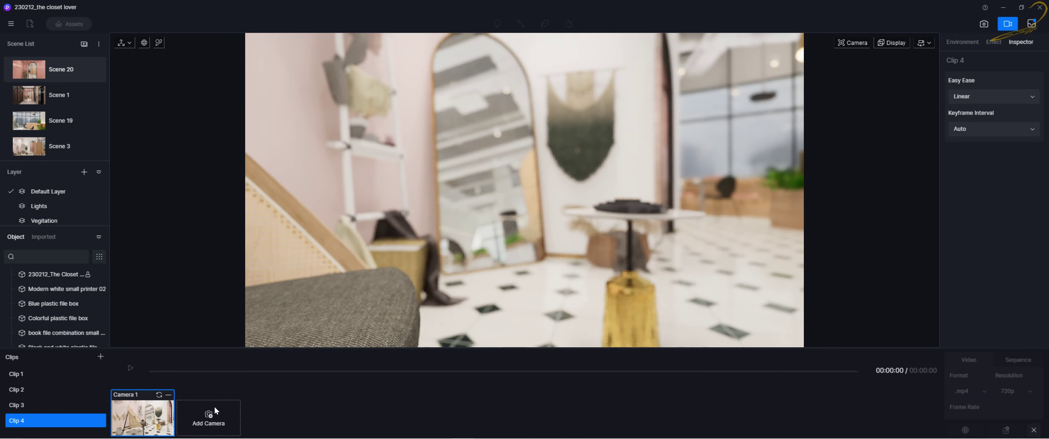
key(a)
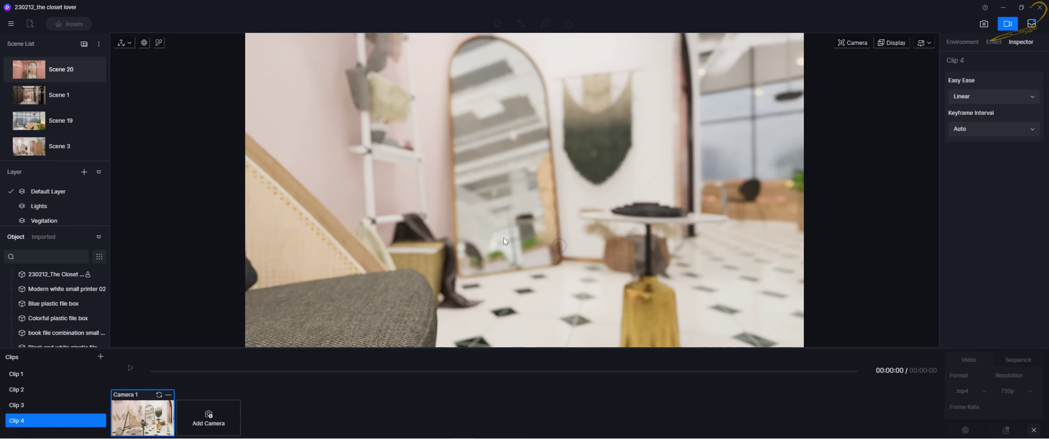
key(d)
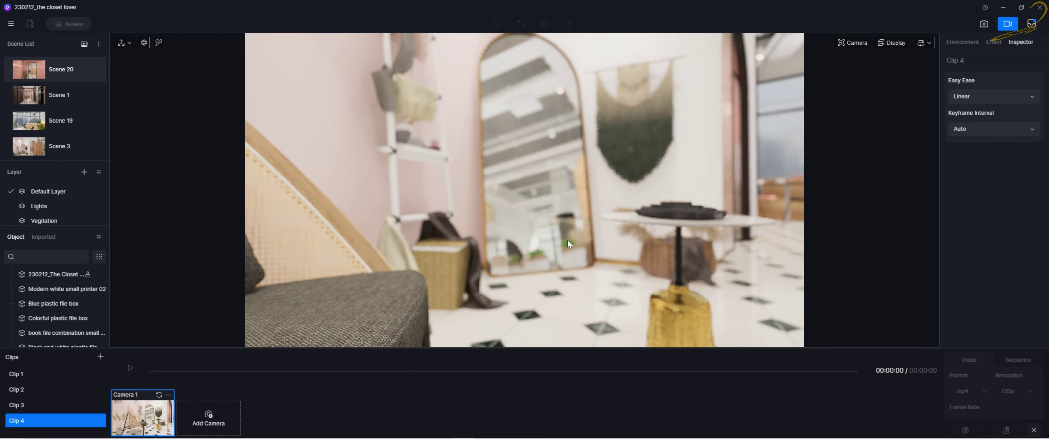
key(e)
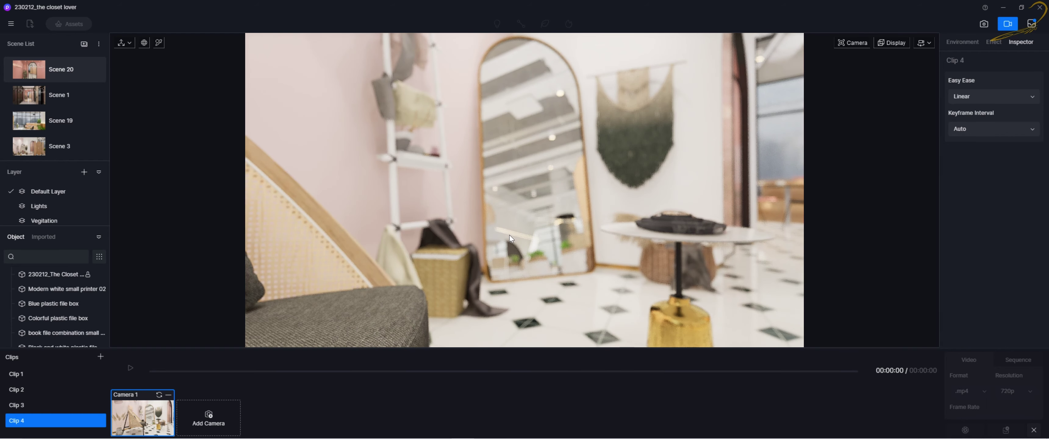
key(e)
key(e)
key(e)
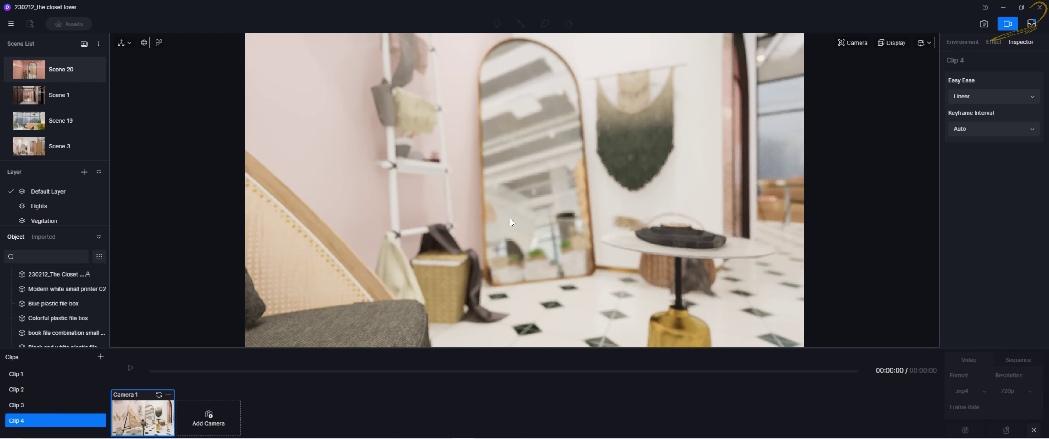
Focus the depth of field on the mirror and store this close view as the second camera of Clip 4.
click(850, 44)
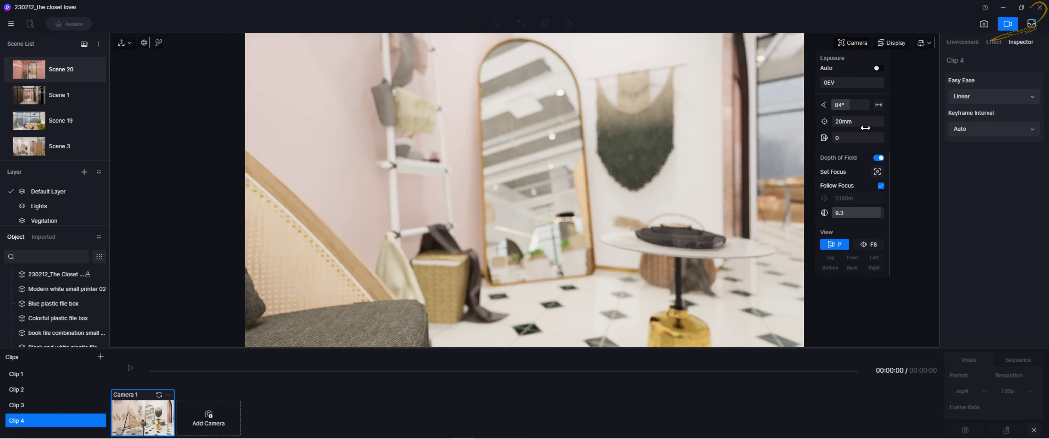
click(535, 205)
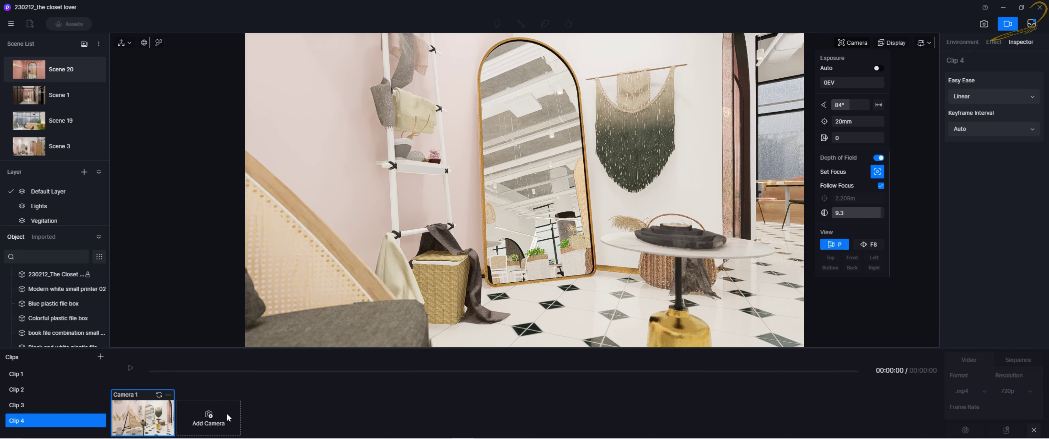
click(209, 417)
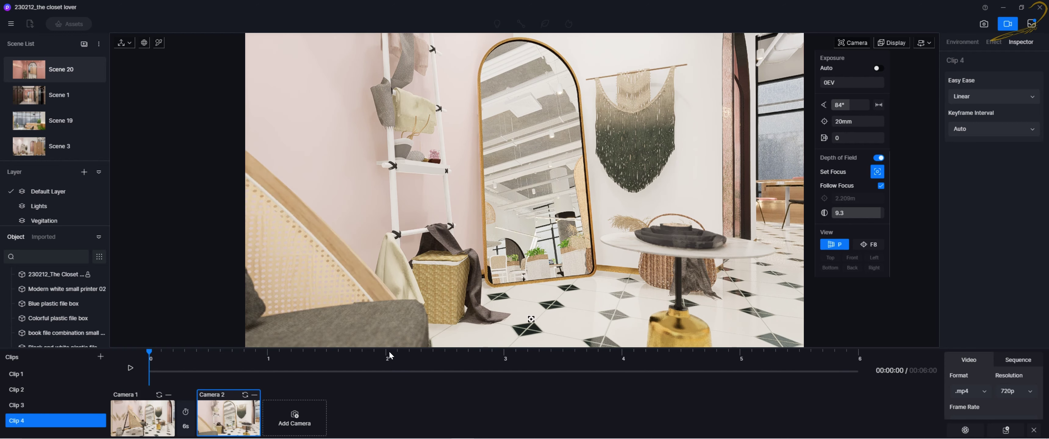
Play Clip 4 from its first camera to check the move toward the mirror.
click(141, 419)
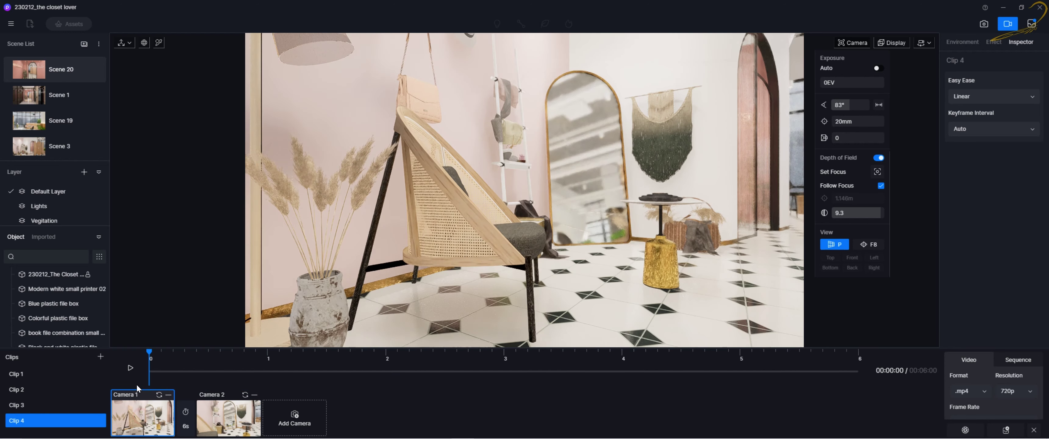
click(130, 369)
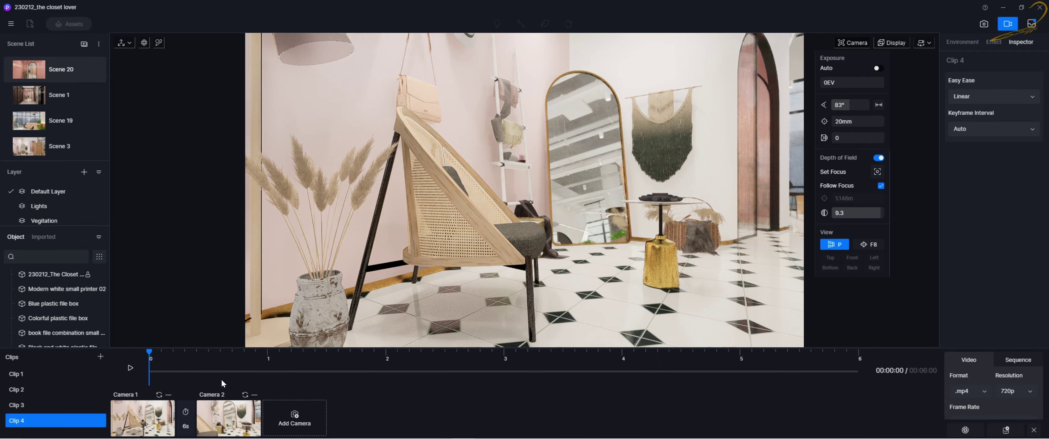
click(131, 369)
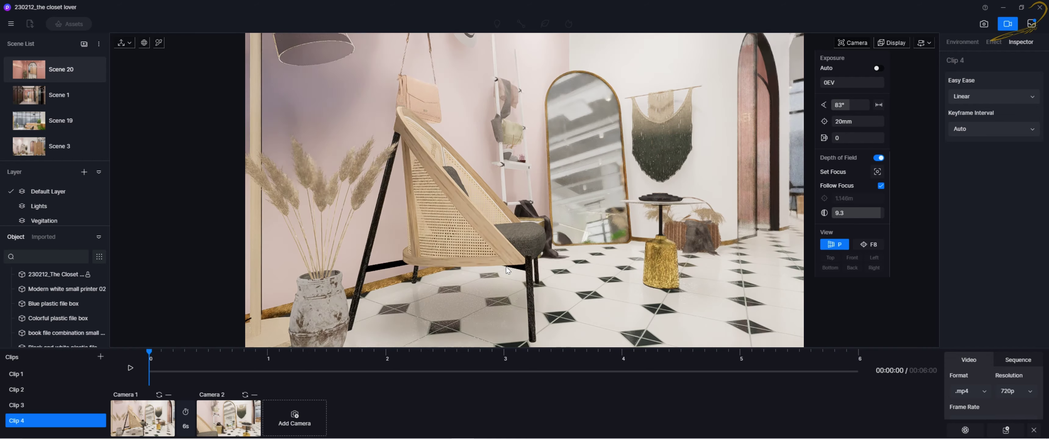
key(s)
key(d)
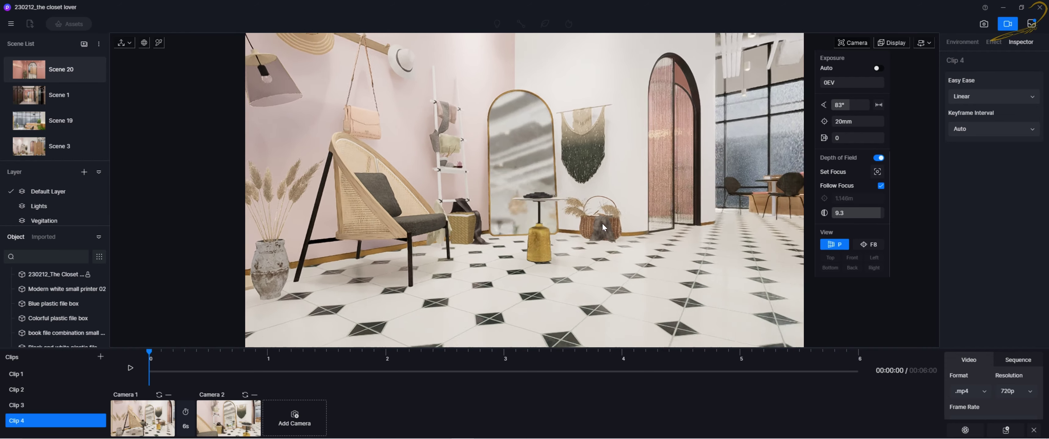
key(a)
click(238, 415)
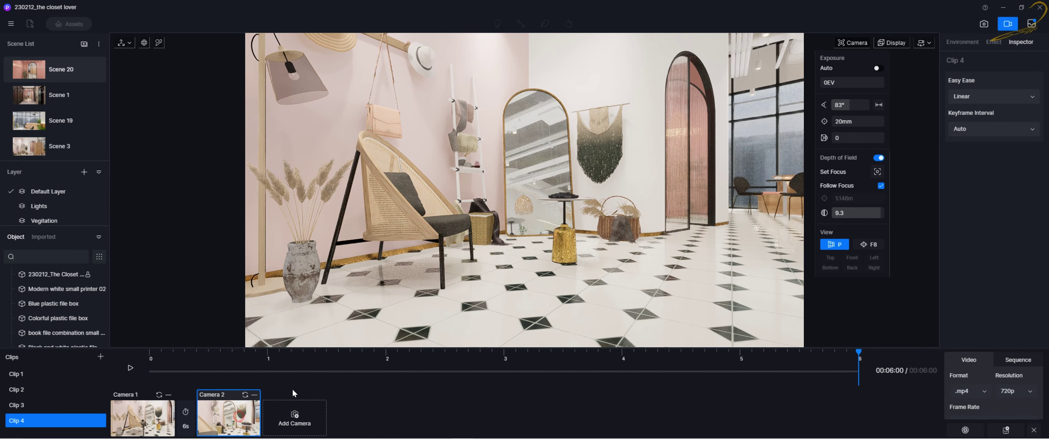
click(241, 421)
right_drag(489, 236, 643, 224)
right_drag(510, 203, 619, 210)
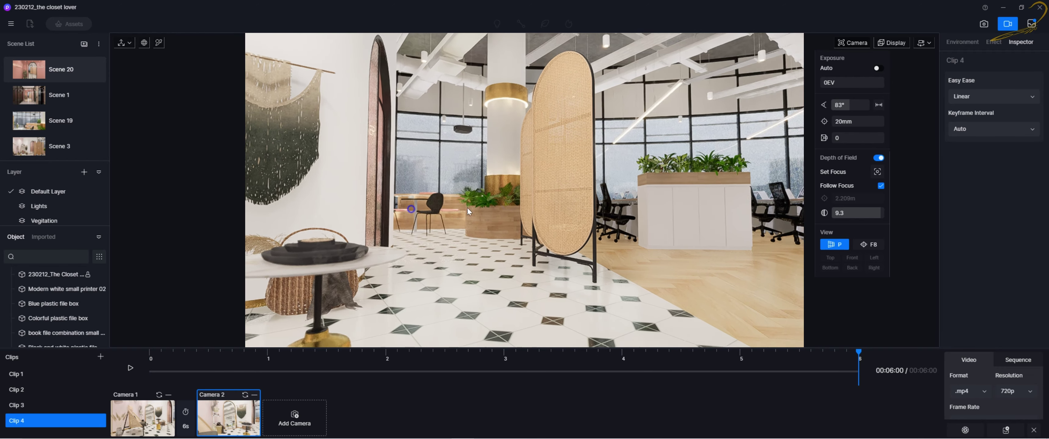
right_drag(488, 203, 578, 204)
right_drag(467, 193, 529, 215)
key(e)
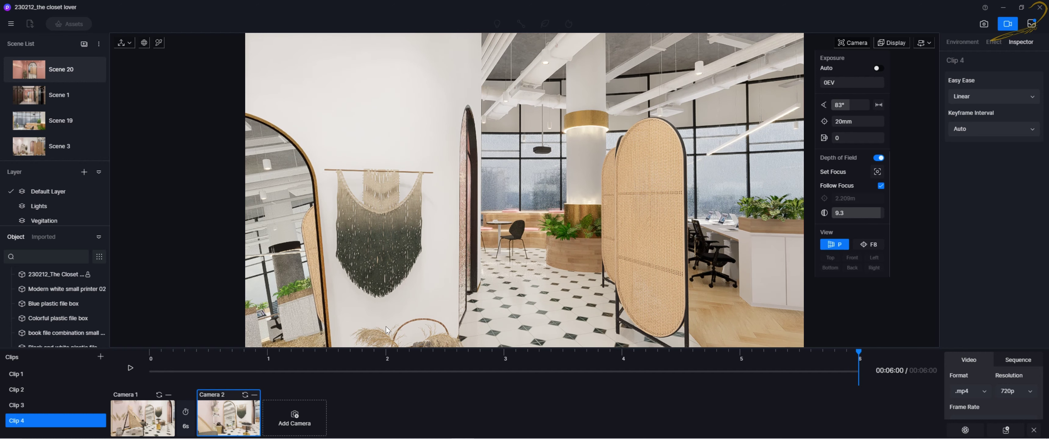
click(255, 421)
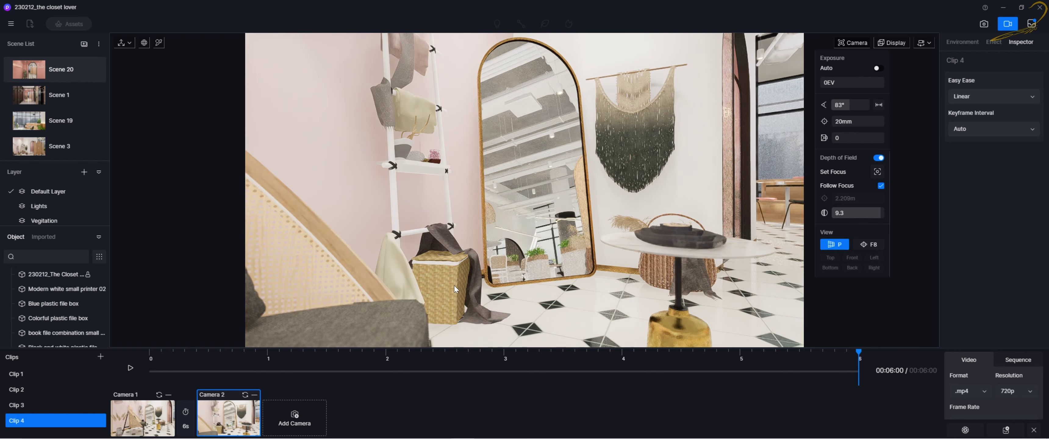
Turn the camera from the mirror toward the open office, pulling back and rising above the side table to show the rattan screens.
right_drag(441, 216, 508, 221)
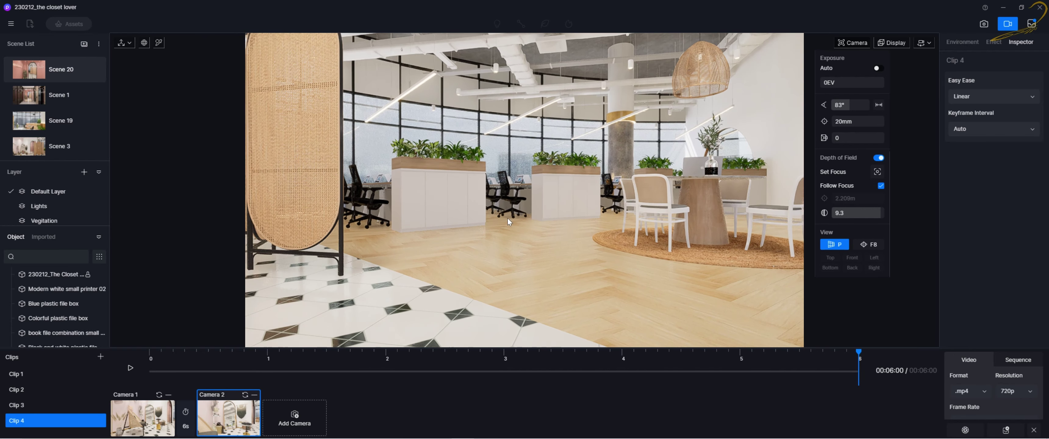
key(a)
key(s)
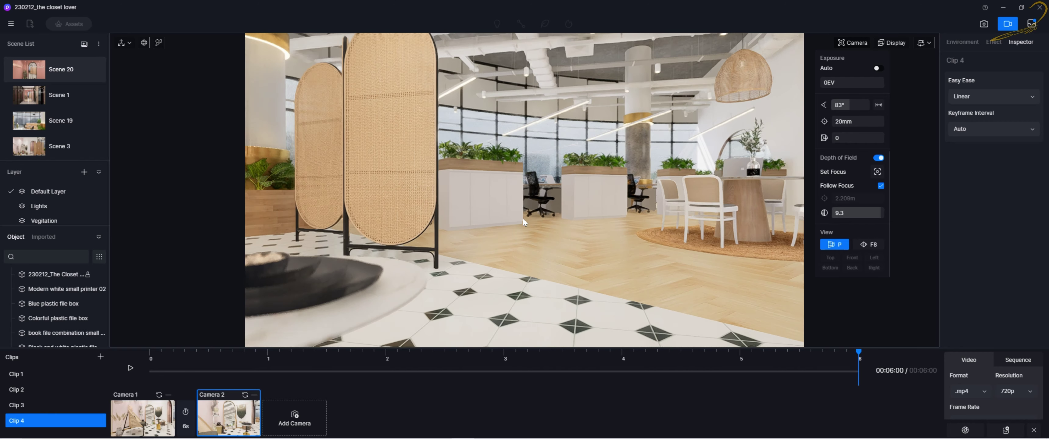
key(s)
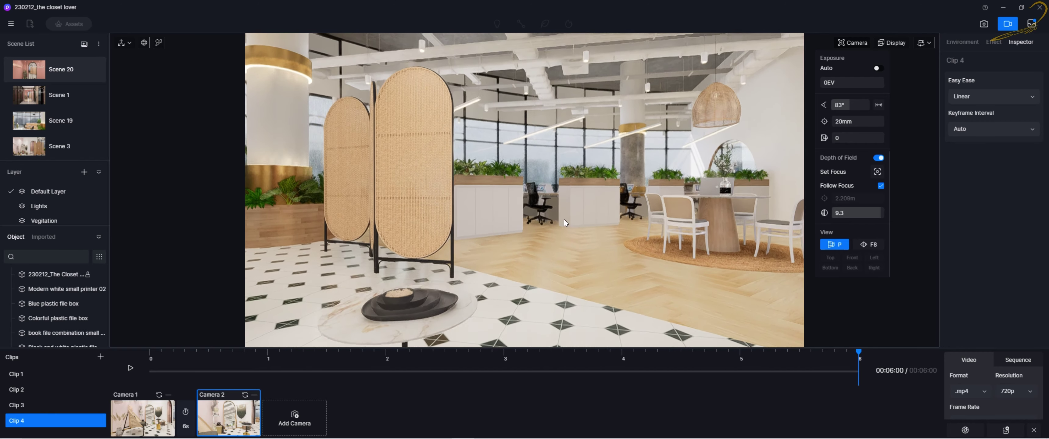
key(e)
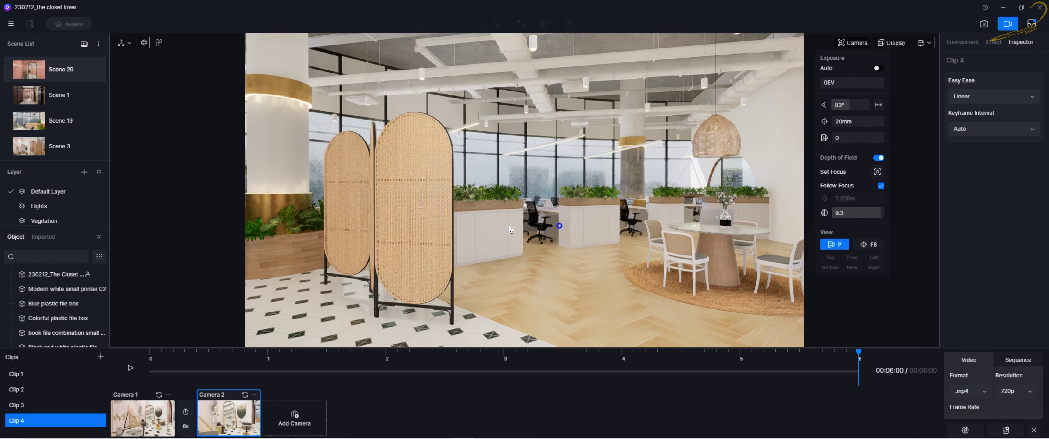
Fine-tune the office framing with the dining table opposite the rattan screens, focus on the table's vase, and store it as Clip 4's third camera.
right_drag(509, 225, 571, 224)
key(d)
key(d)
key(d)
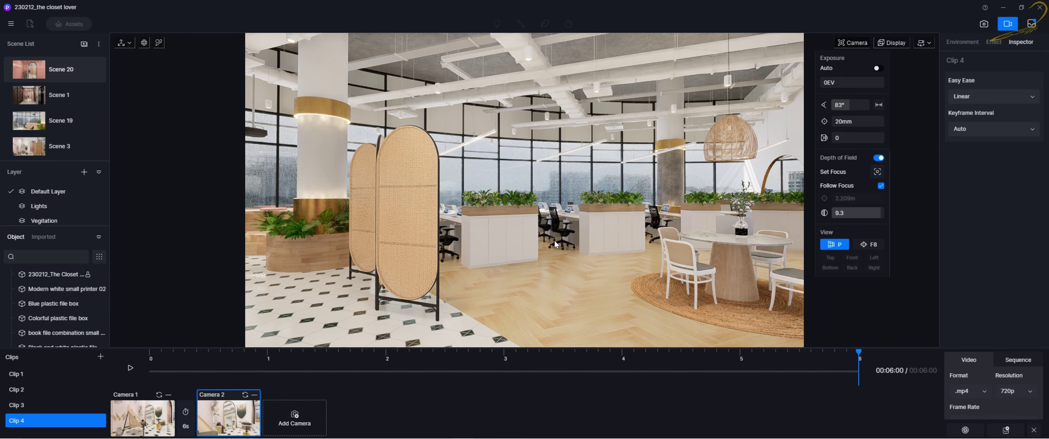
right_drag(555, 234, 521, 242)
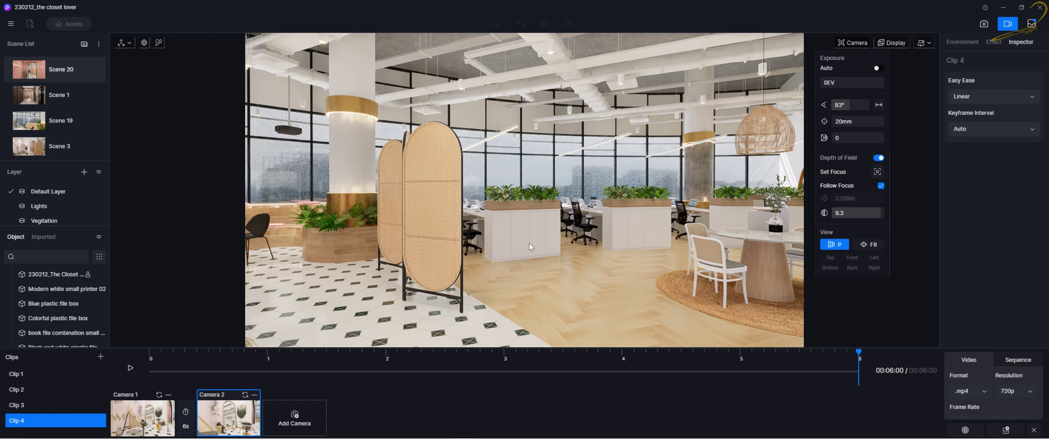
right_drag(627, 246, 536, 245)
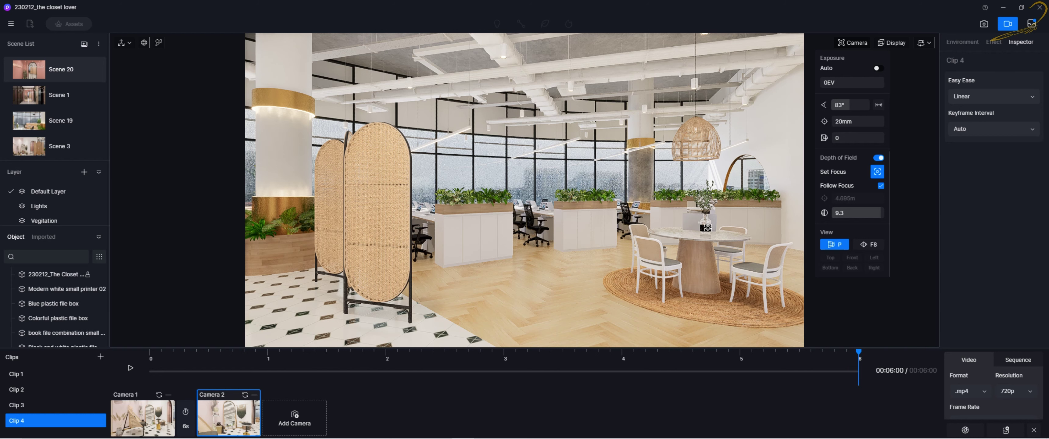
click(623, 182)
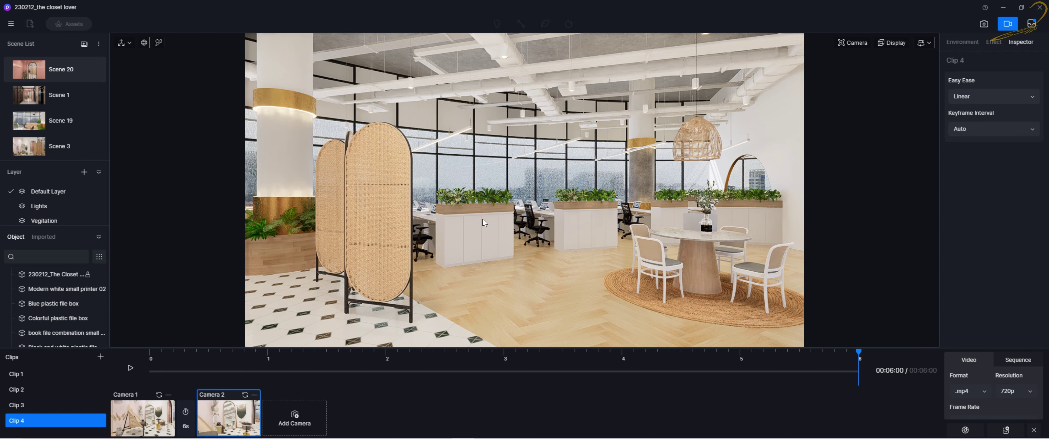
click(303, 414)
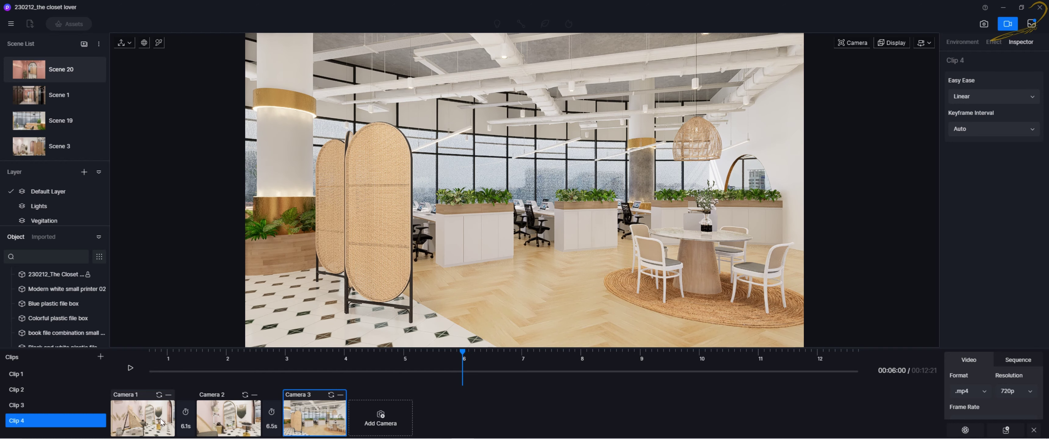
Preview Clip 4 from the first camera and set the time between the second and third cameras to 15 s.
click(154, 410)
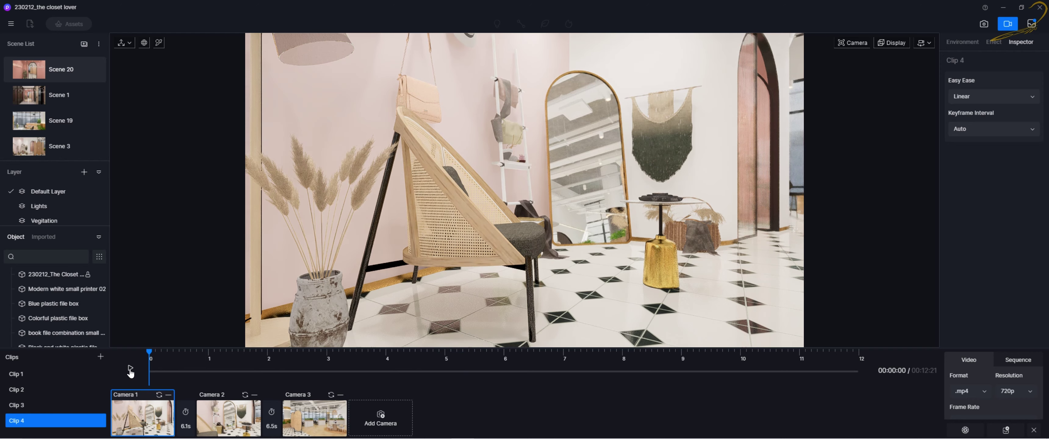
click(130, 369)
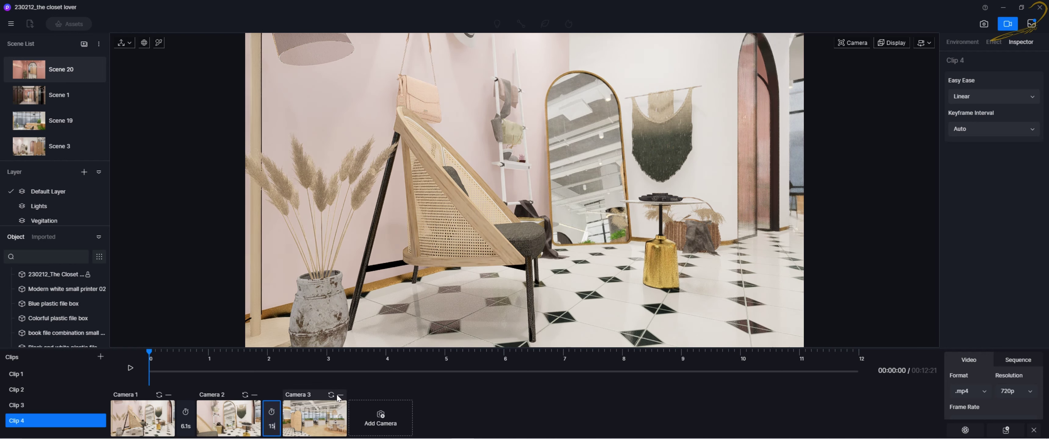
key(Return)
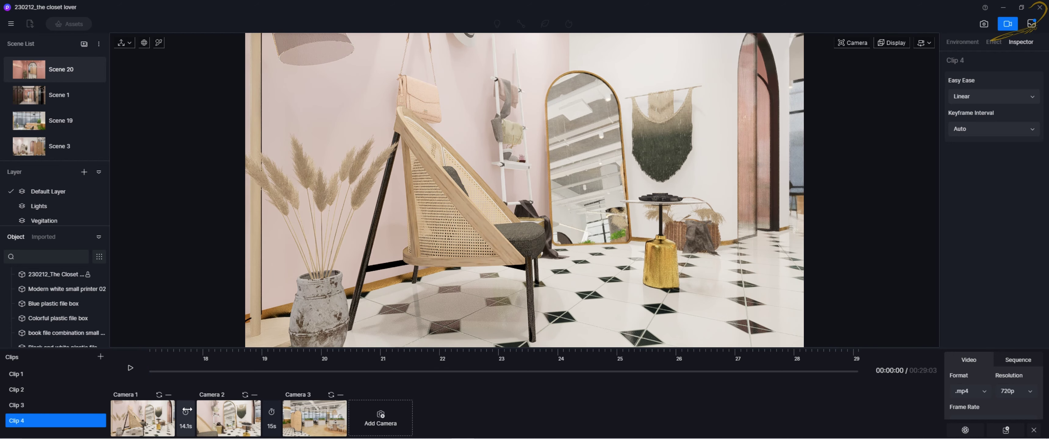
click(130, 368)
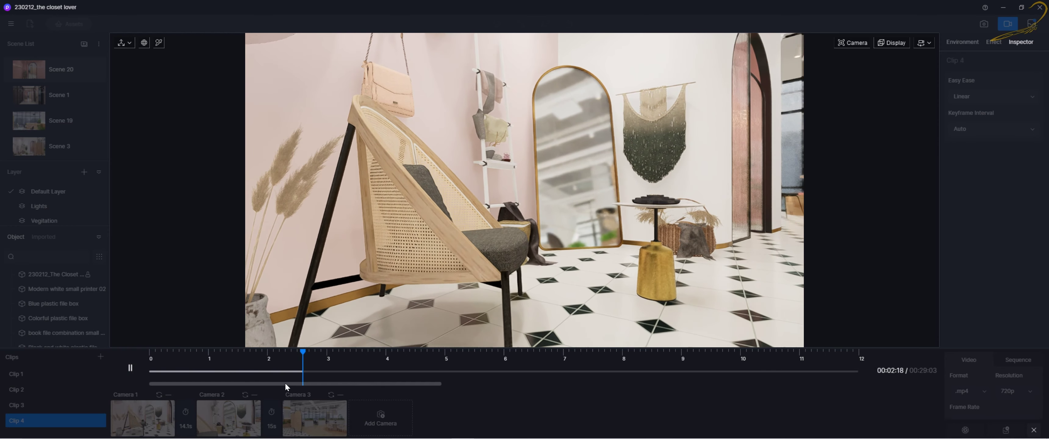
click(130, 368)
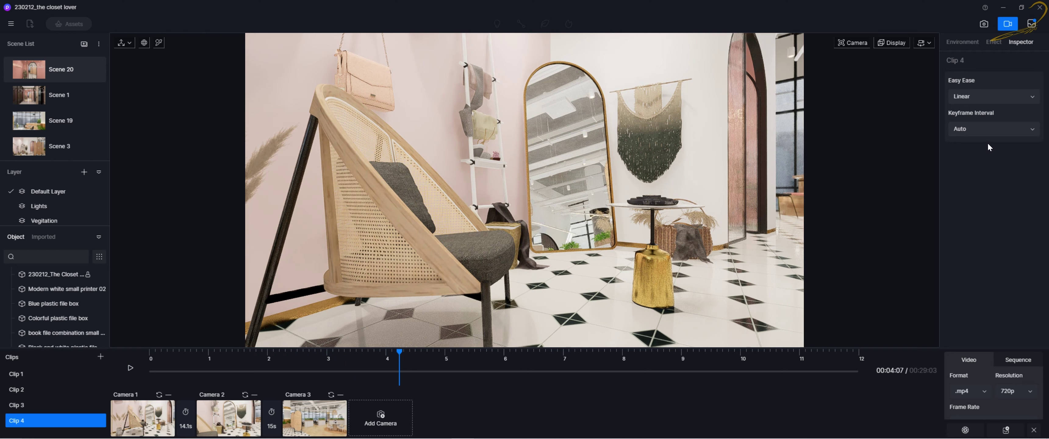
Switch Clip 4's keyframe interval to Custom with 6 s between the first two cameras, and preview the clip from its start.
click(990, 134)
click(987, 159)
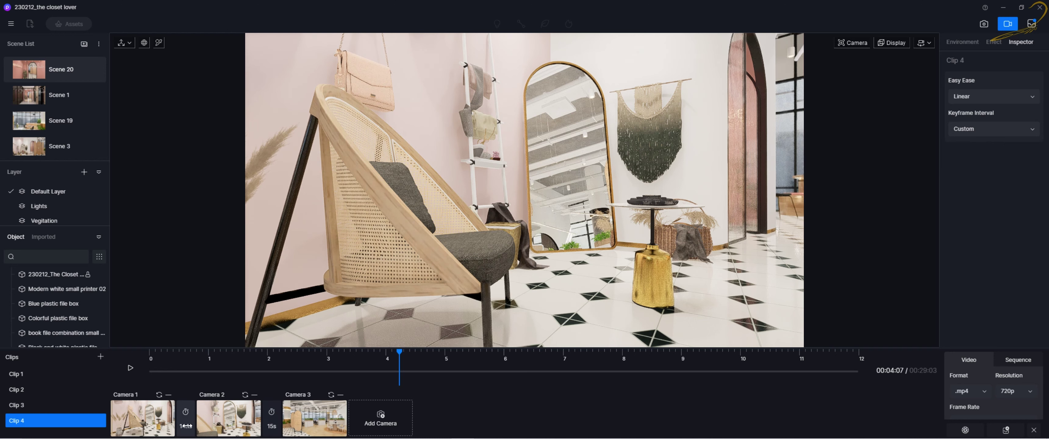
text(6)
key(Return)
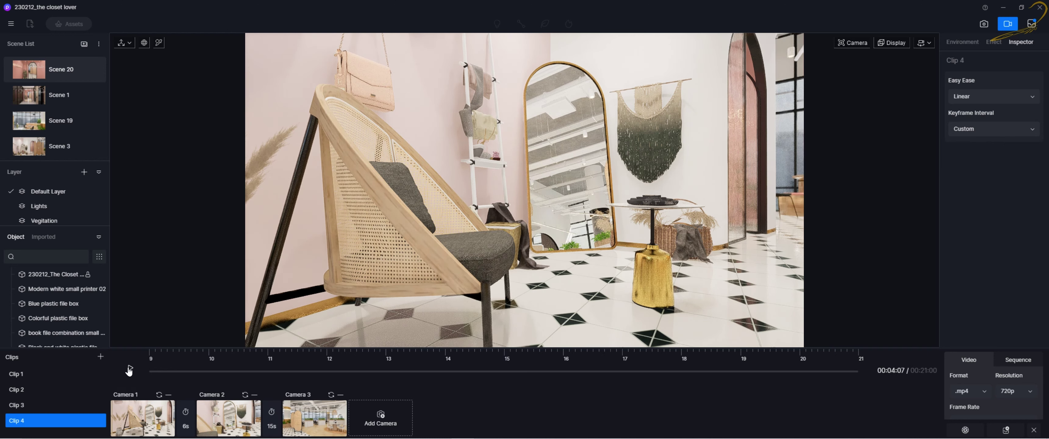
click(147, 416)
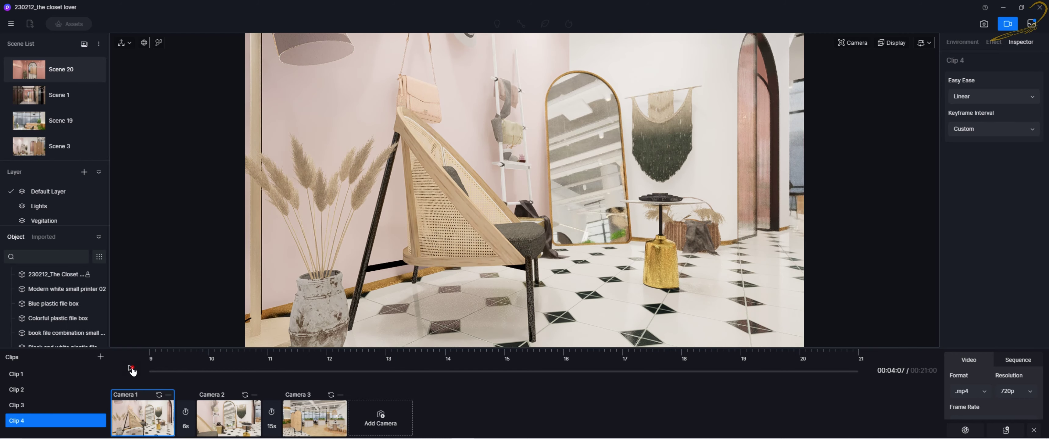
click(131, 369)
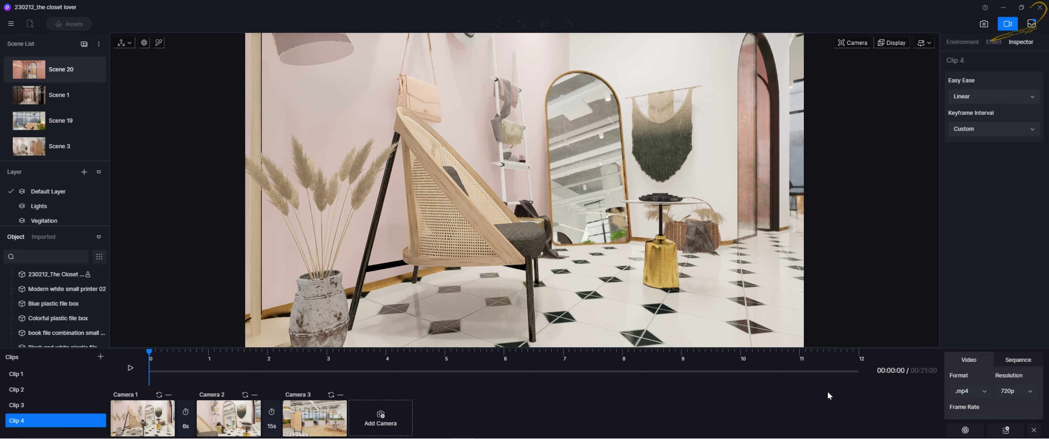
From Clip 4's third camera, turn the view back toward the mirror and wall hanging and lower it until the side table shows.
click(311, 415)
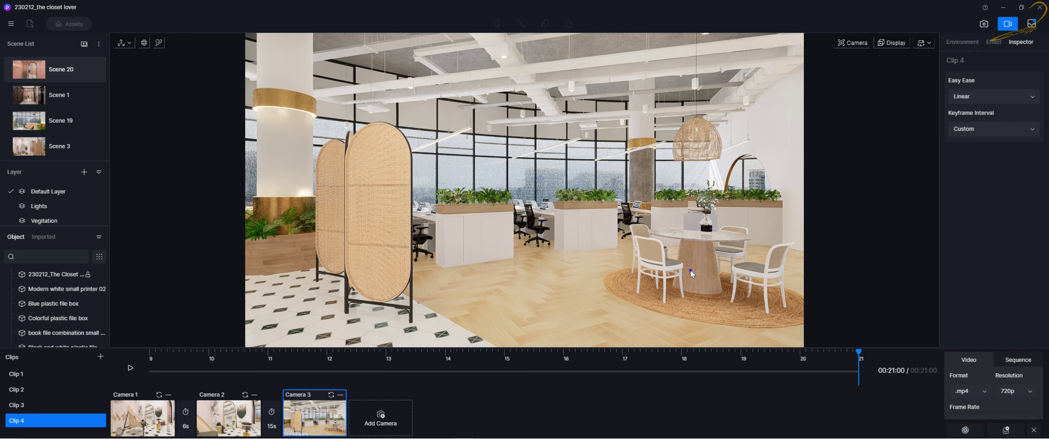
right_drag(690, 270, 468, 273)
right_drag(667, 267, 643, 268)
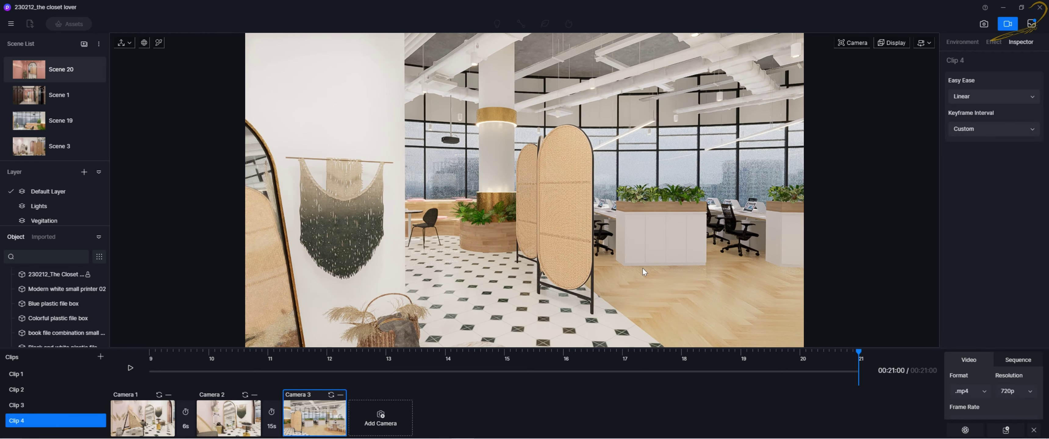
key(q)
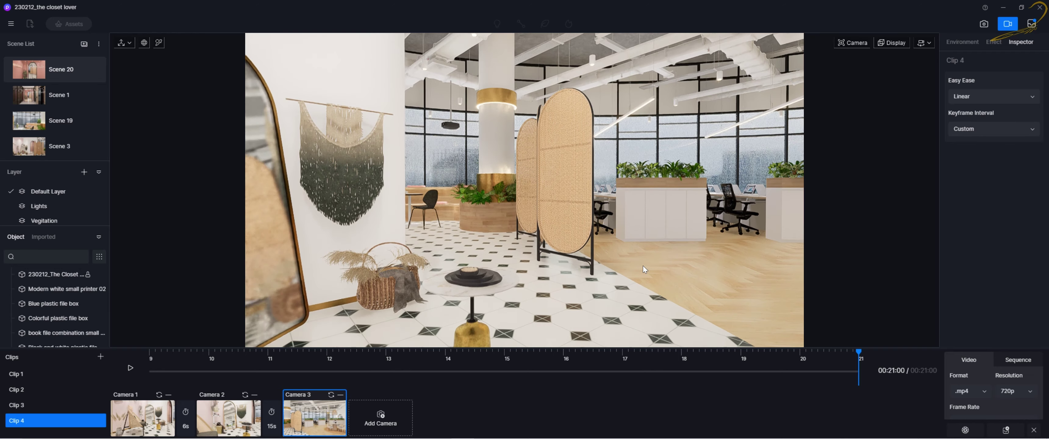
Move slightly closer and sideways to frame the mirror edge, wall hanging and side table together with the rattan screens.
scroll(643, 266, down, 2)
scroll(643, 266, up, 3)
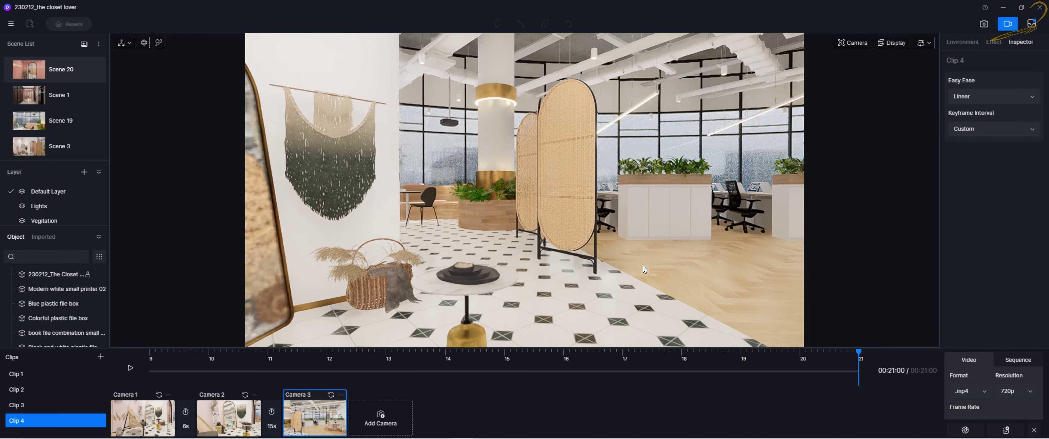
scroll(642, 266, up, 2)
click(646, 261)
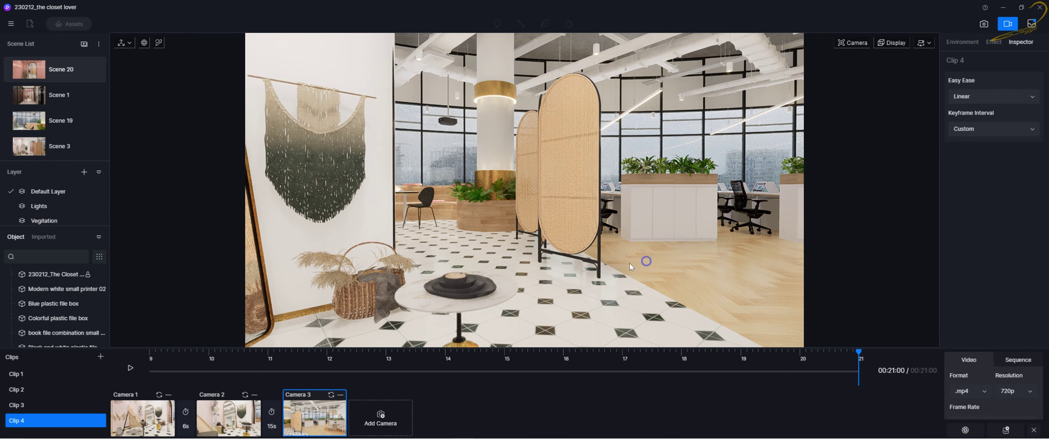
key(a)
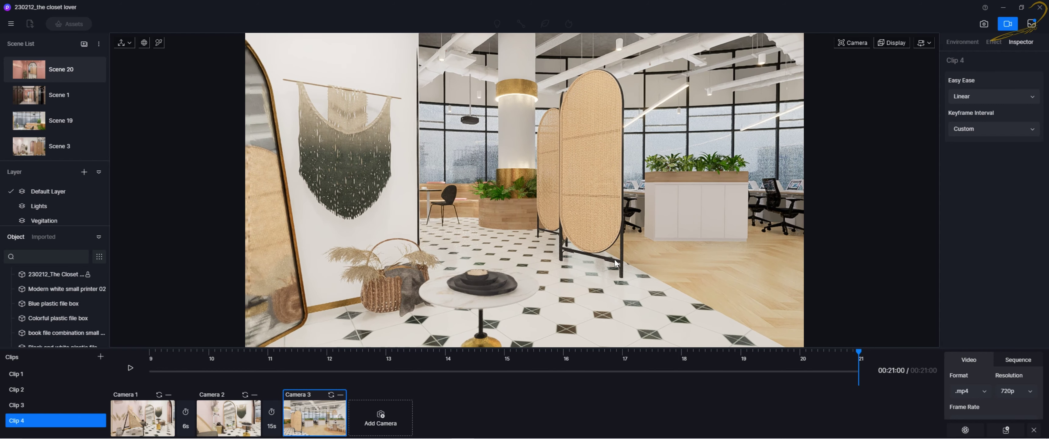
key(a)
right_drag(614, 260, 617, 258)
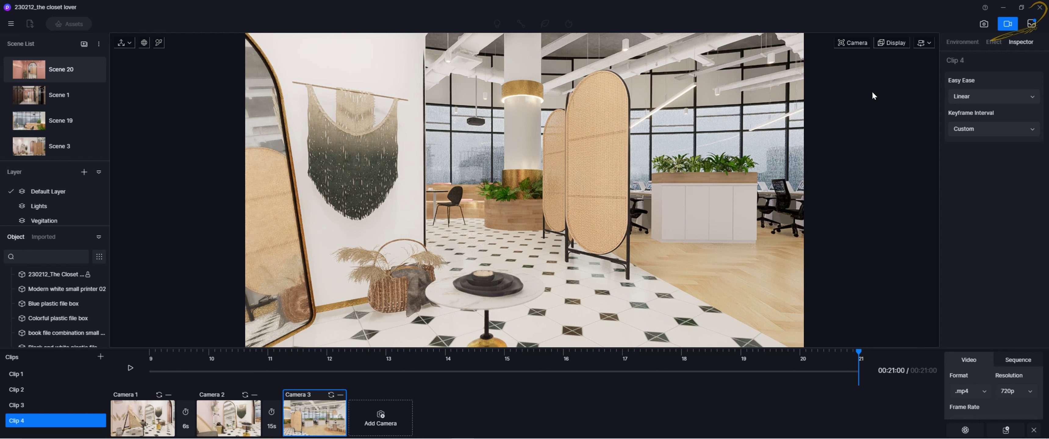
Set the focus on the planter greenery behind the rattan screens and update Clip 4's third camera with this view.
click(858, 44)
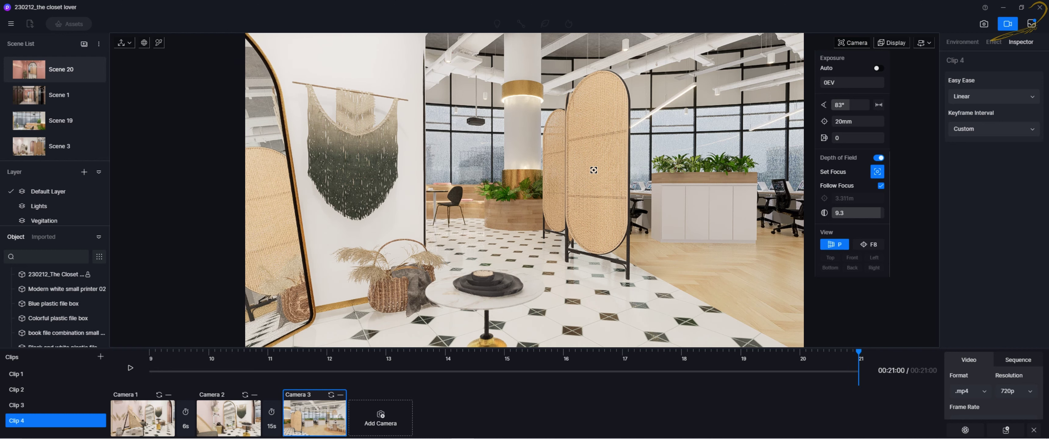
click(656, 157)
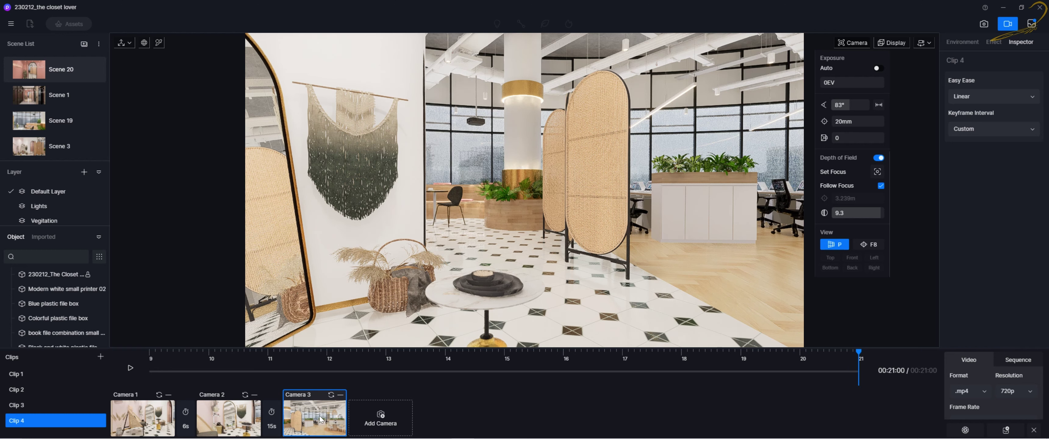
click(330, 395)
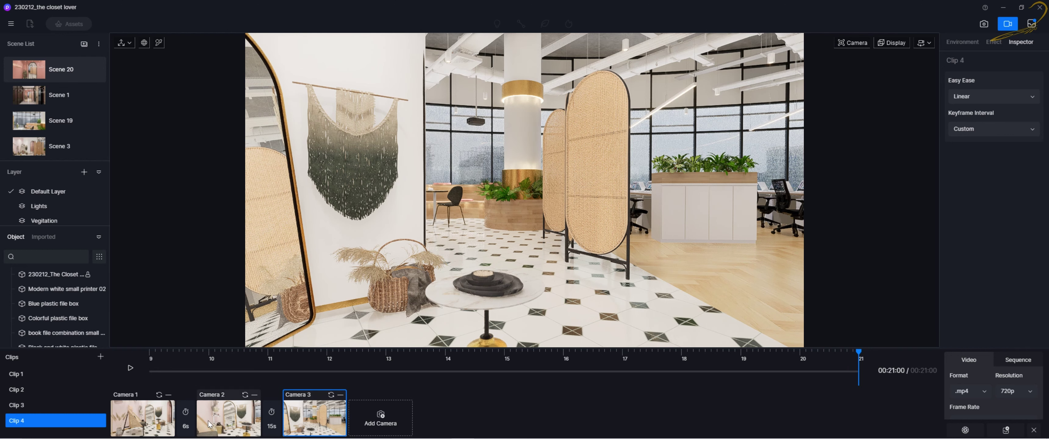
Preview Clip 4 from its first camera.
click(148, 391)
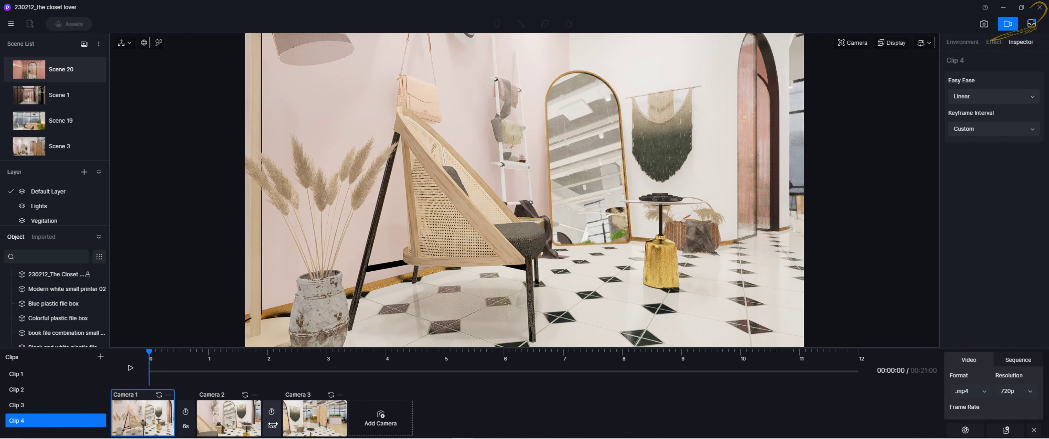
click(135, 369)
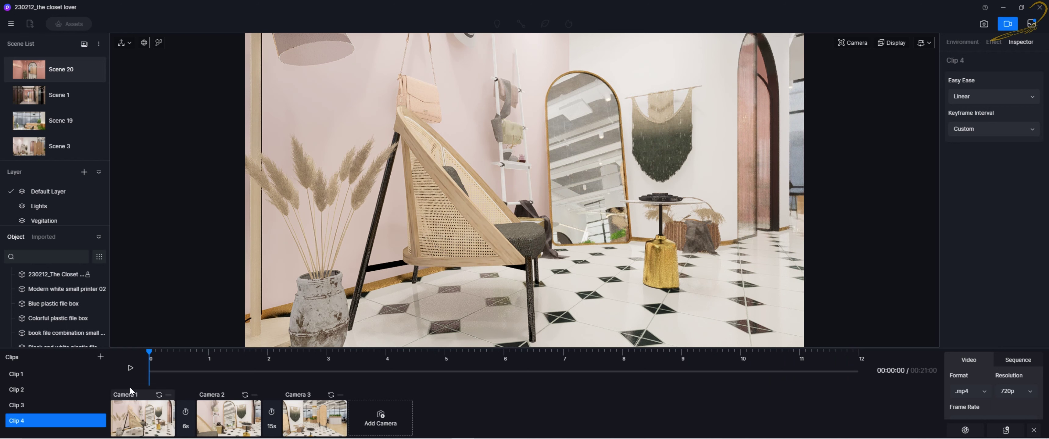
click(130, 367)
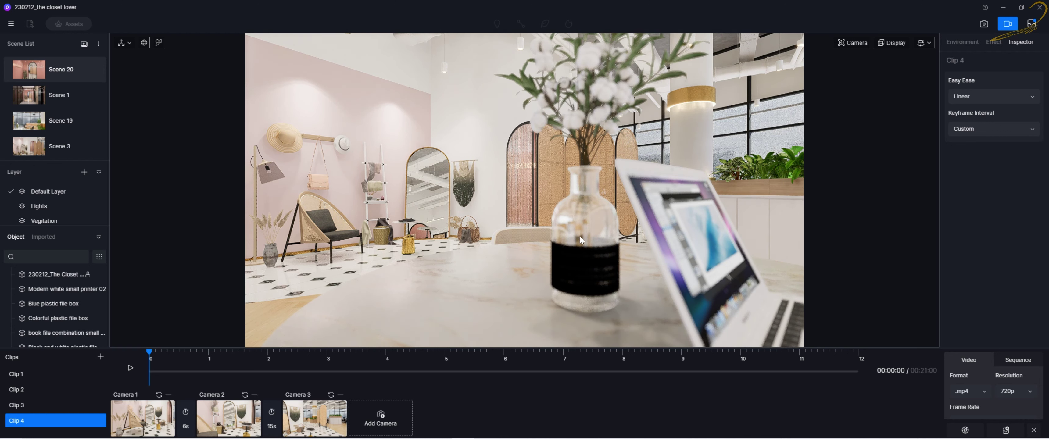
Try a low view across the dining table, with the vase and laptop in front of the closet area.
right_drag(615, 237, 548, 231)
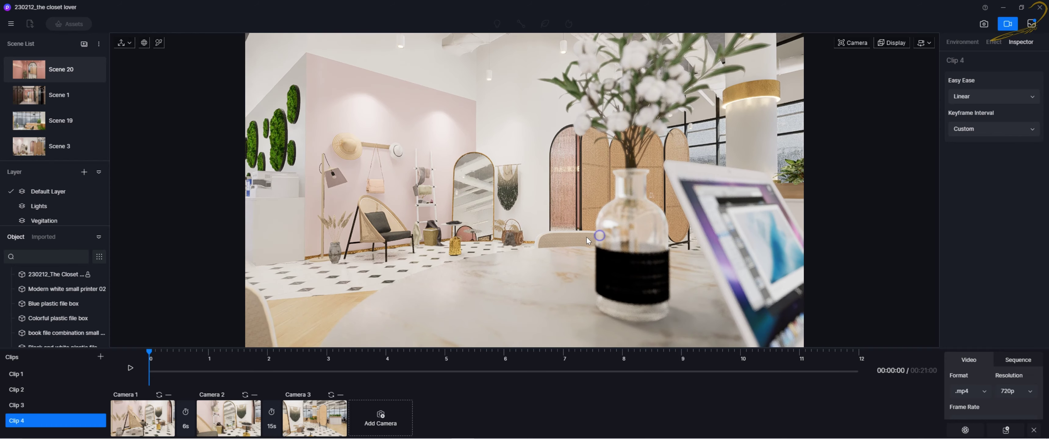
scroll(589, 237, down, 5)
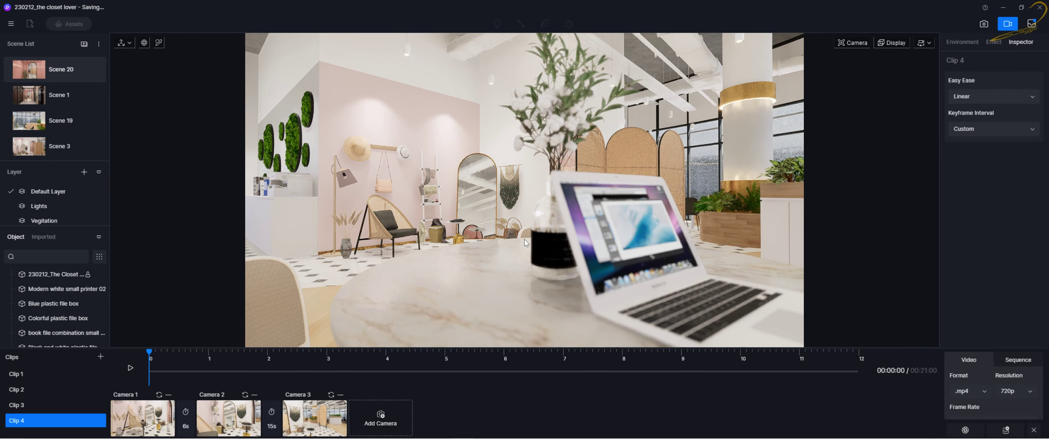
scroll(587, 240, up, 5)
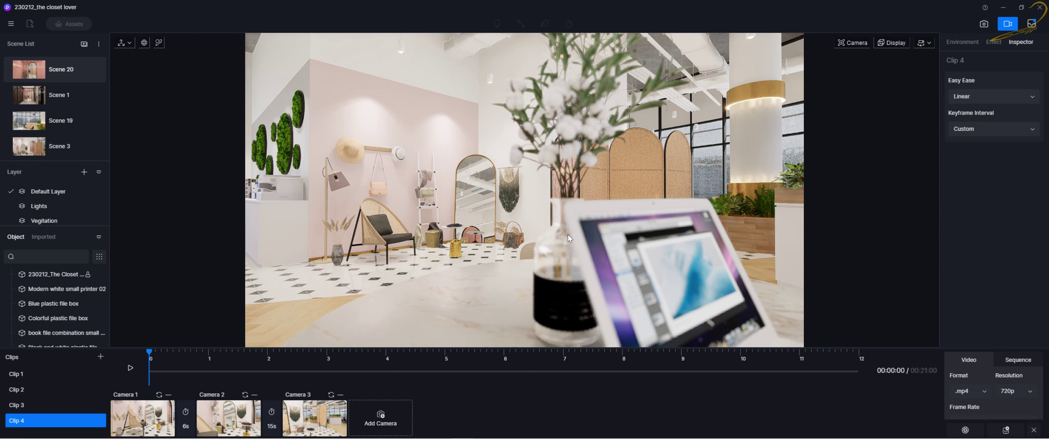
right_drag(516, 229, 574, 232)
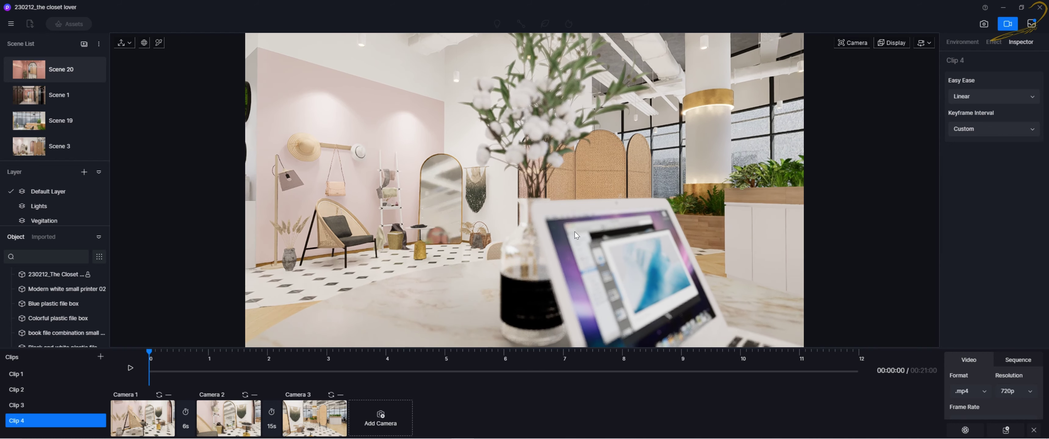
scroll(574, 232, down, 3)
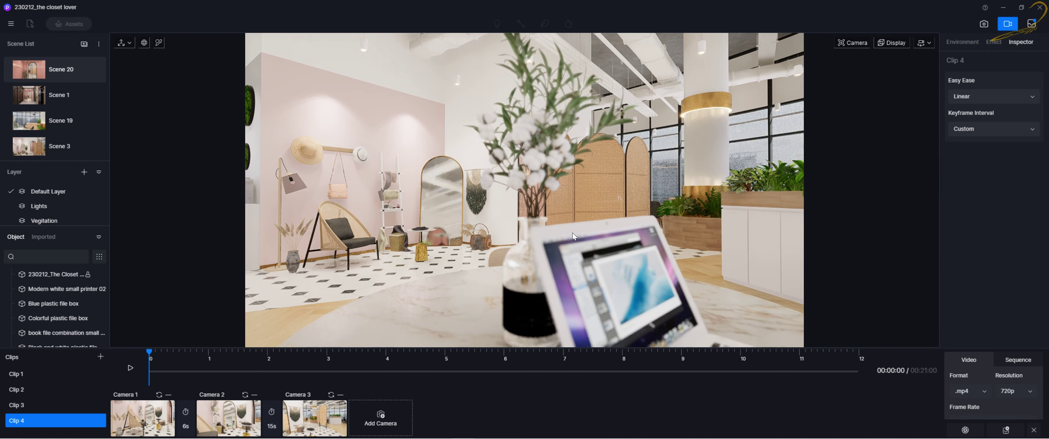
scroll(559, 221, up, 5)
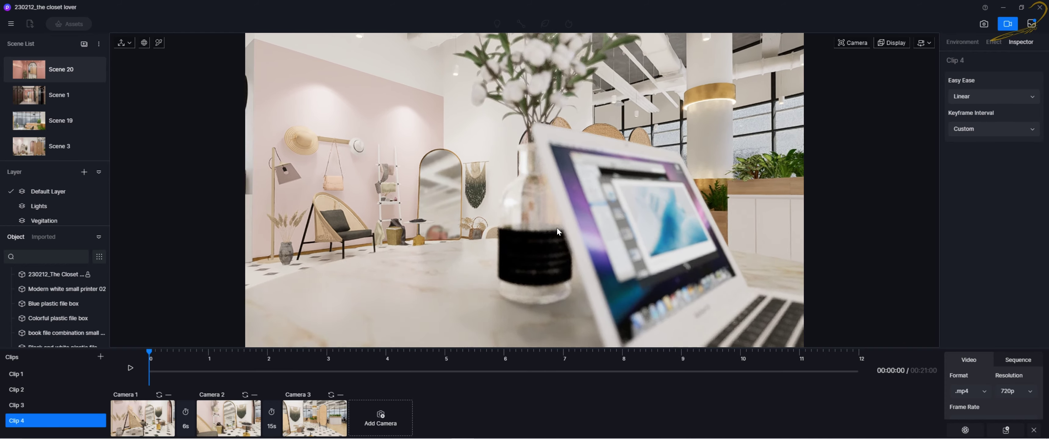
scroll(570, 228, down, 6)
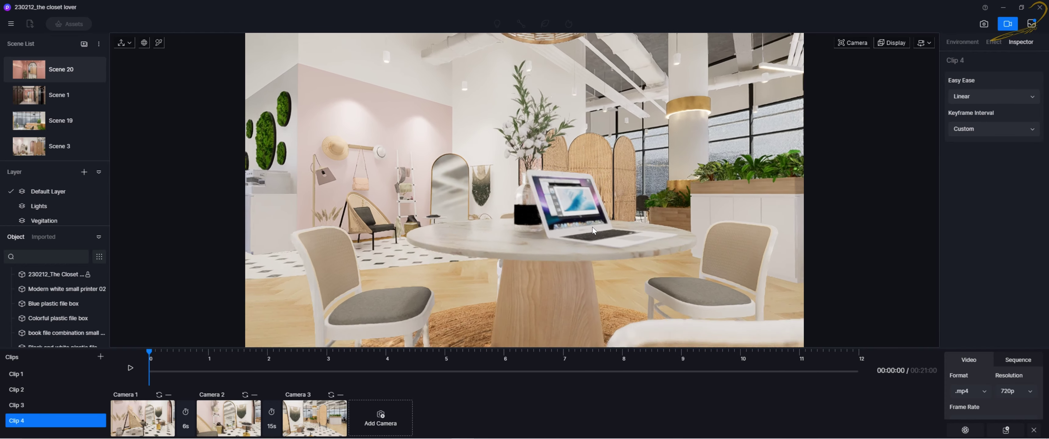
key(a)
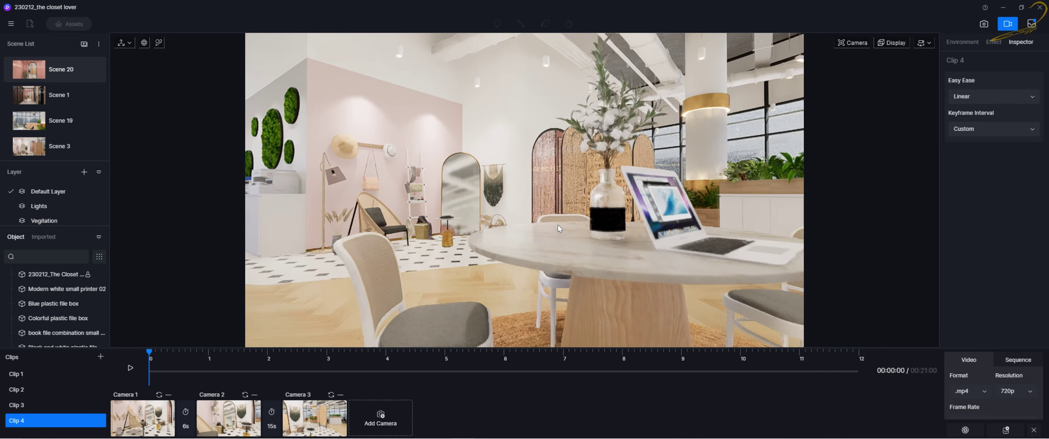
scroll(558, 226, up, 3)
scroll(557, 227, down, 4)
Raise the camera to a high view looking down on the tiled closet area, reception counter and rattan screens.
right_drag(622, 171, 415, 256)
key(e)
key(e)
key(d)
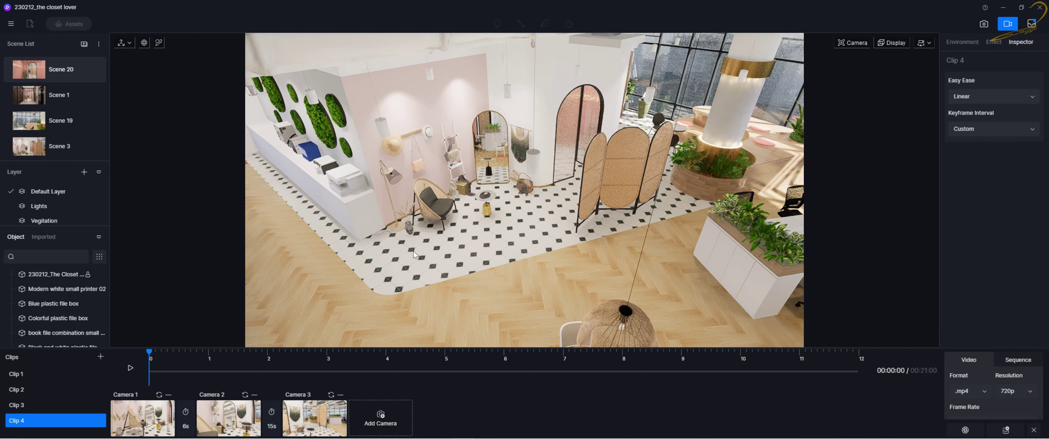
right_drag(477, 228, 477, 233)
key(w)
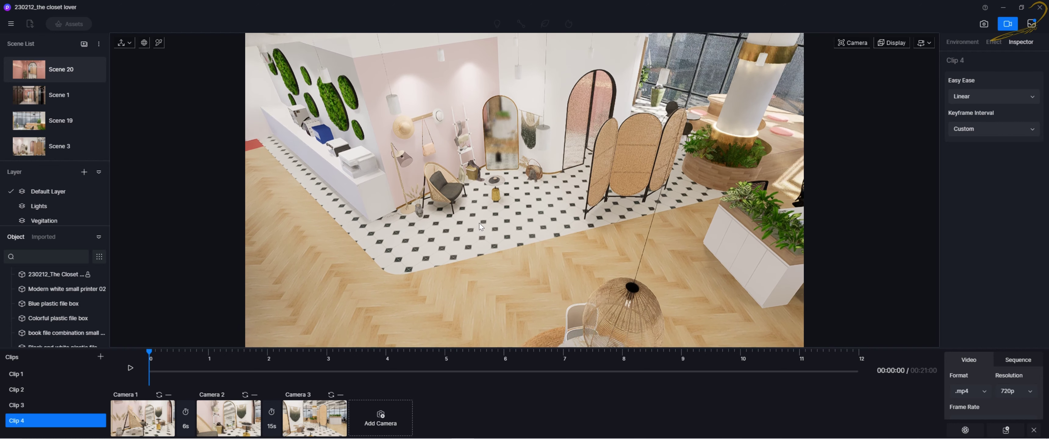
key(q)
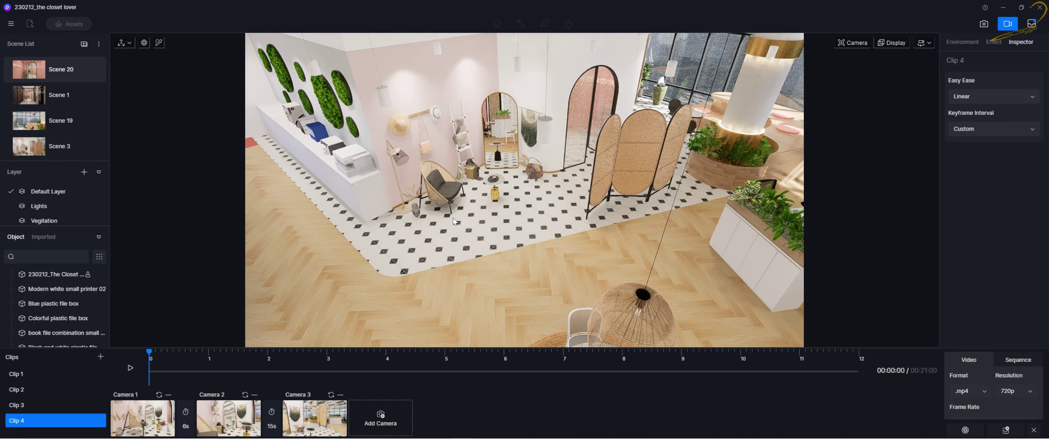
key(s)
key(s)
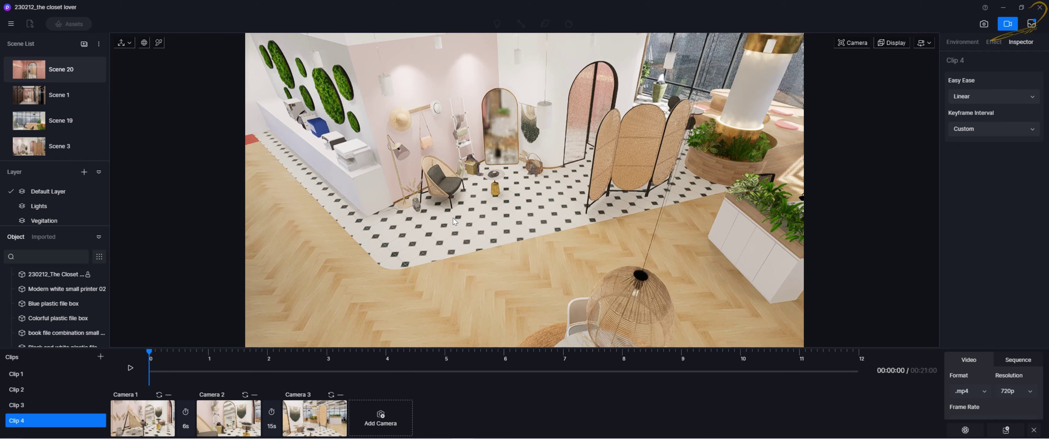
Pull the high view back to include the pendant lamp and dining table in front of the tiled closet area.
scroll(454, 217, down, 5)
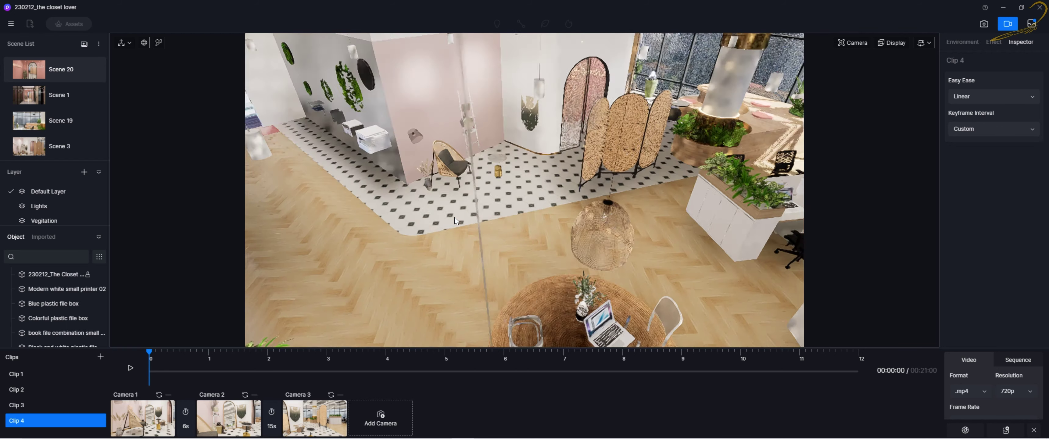
key(w)
key(d)
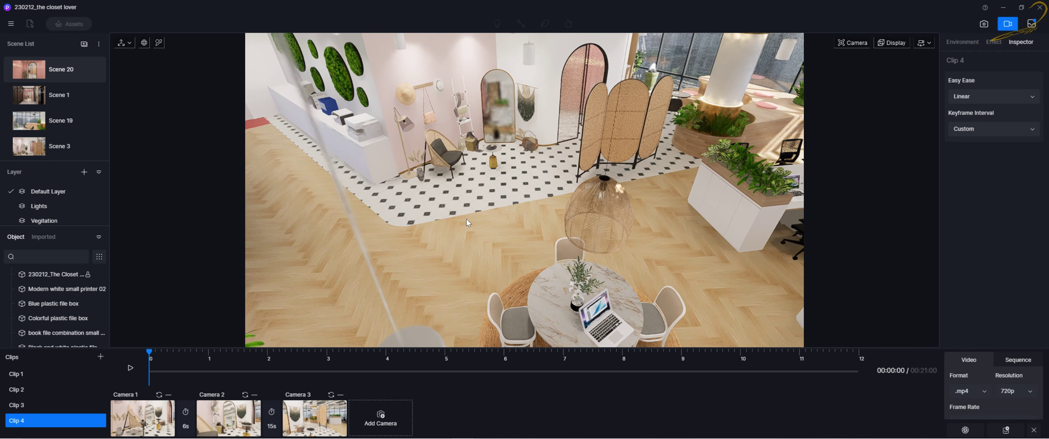
right_drag(467, 229, 470, 215)
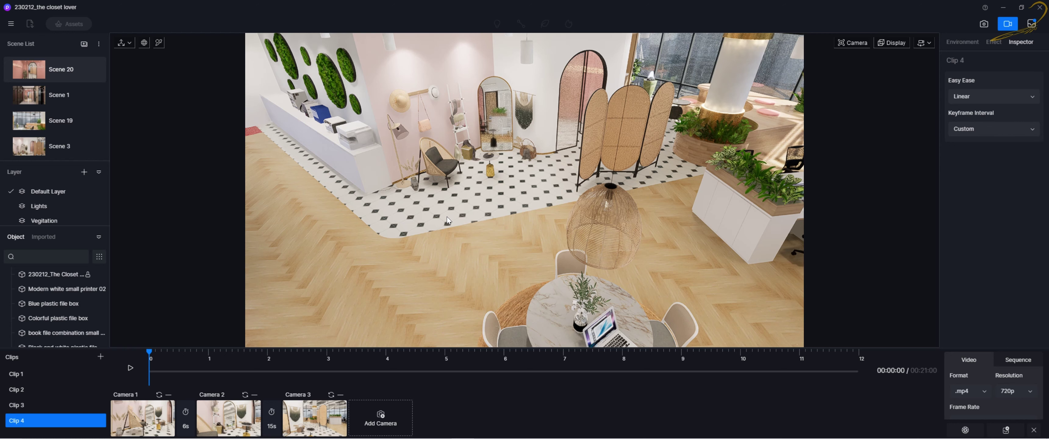
key(w)
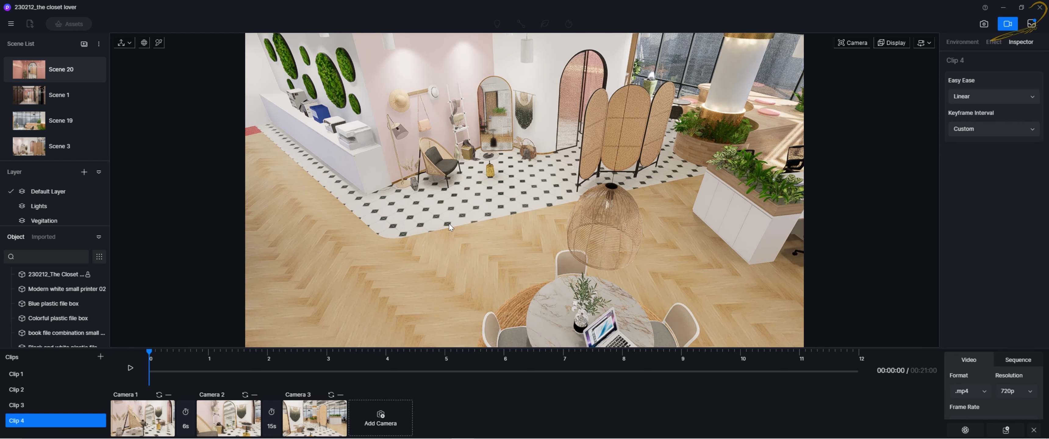
right_drag(449, 224, 450, 218)
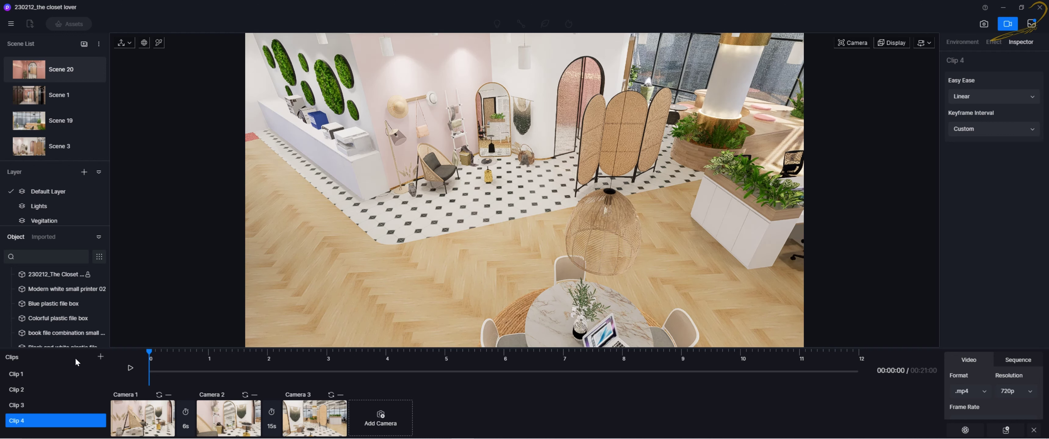
Add a new clip and store the high overview as its first camera with depth of field turned off.
click(101, 357)
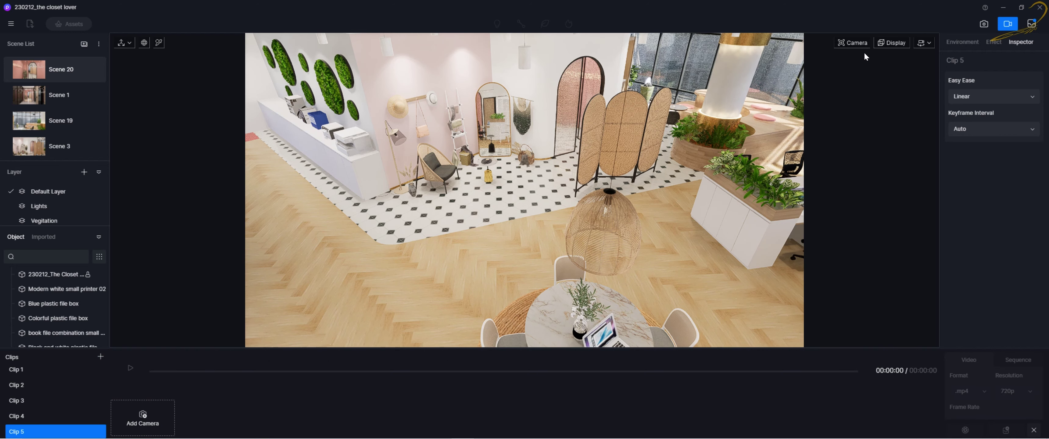
click(855, 44)
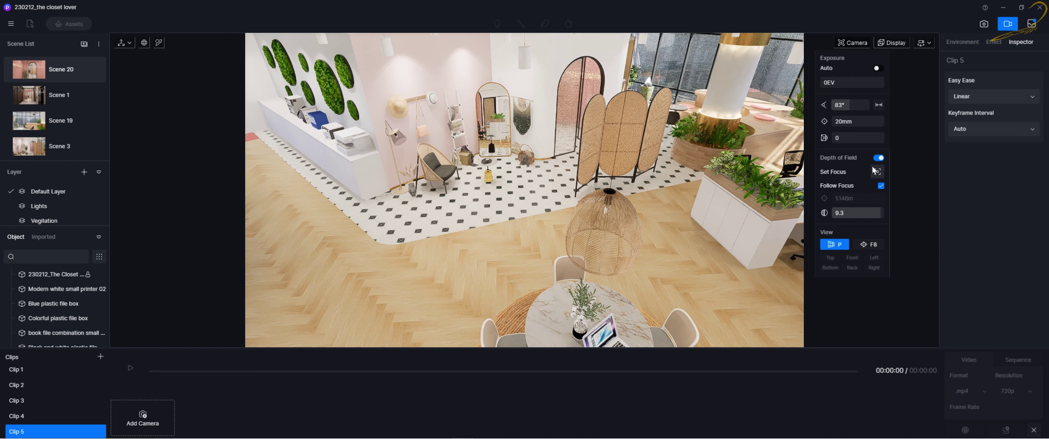
click(876, 157)
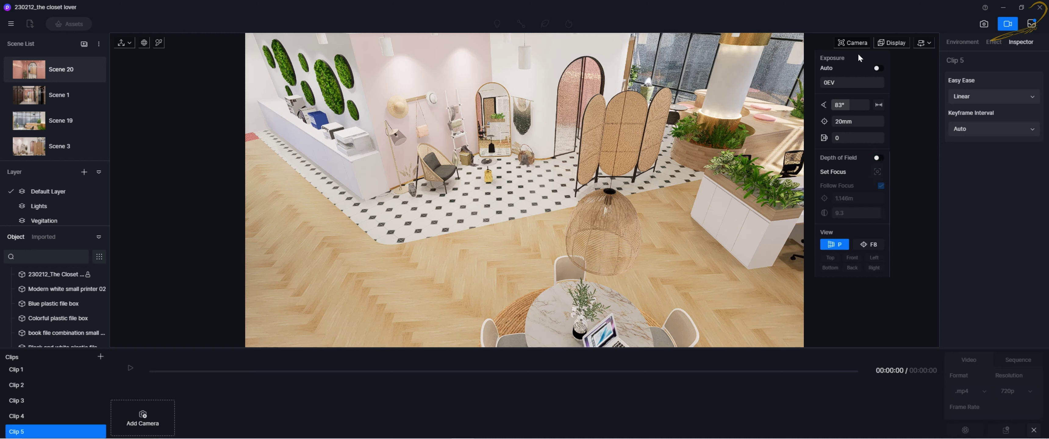
click(858, 43)
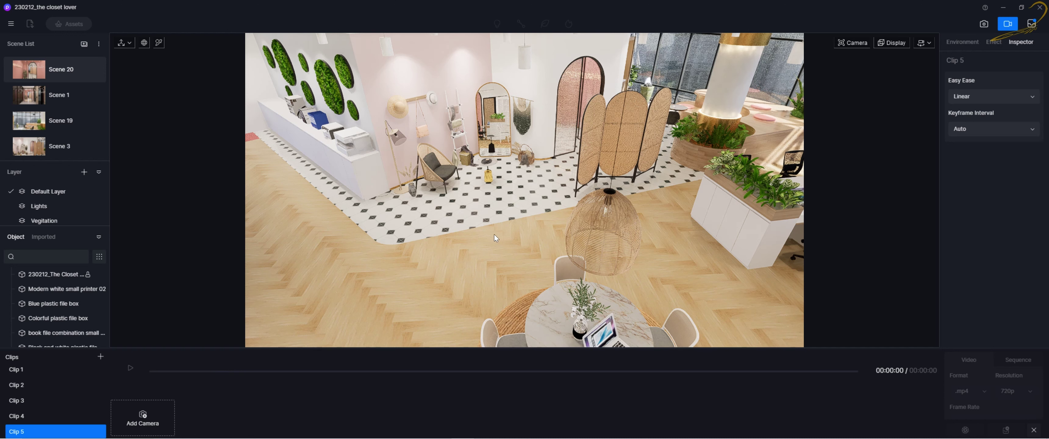
click(156, 427)
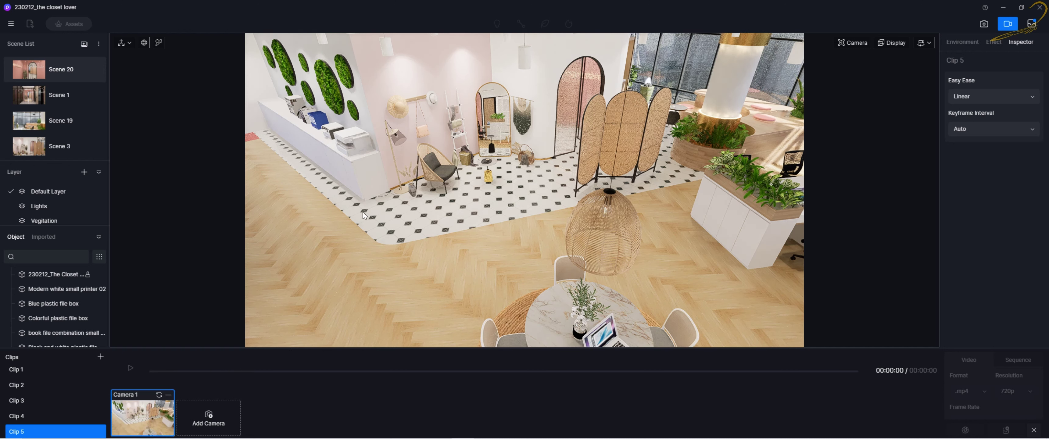
Turn the high view toward the planter cabinets, white workstations and gold-trimmed column along the curved windows.
right_drag(391, 209, 729, 187)
right_drag(434, 234, 839, 234)
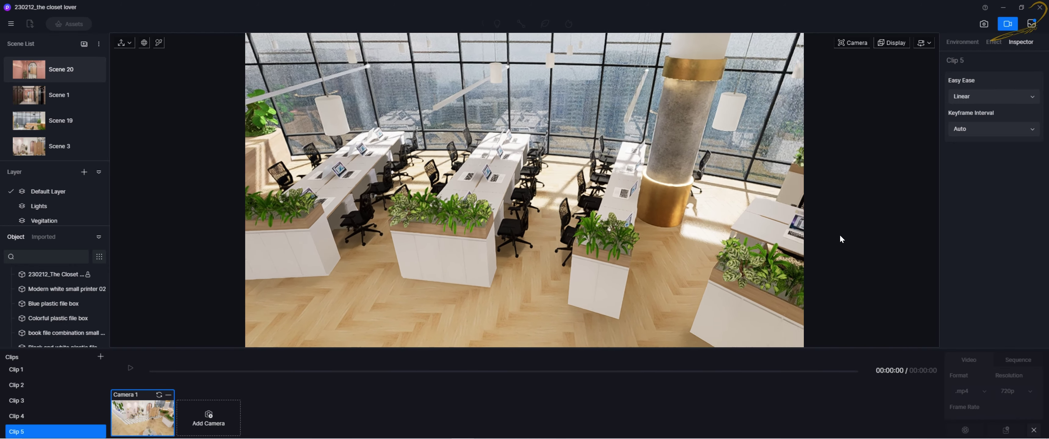
right_drag(512, 237, 638, 224)
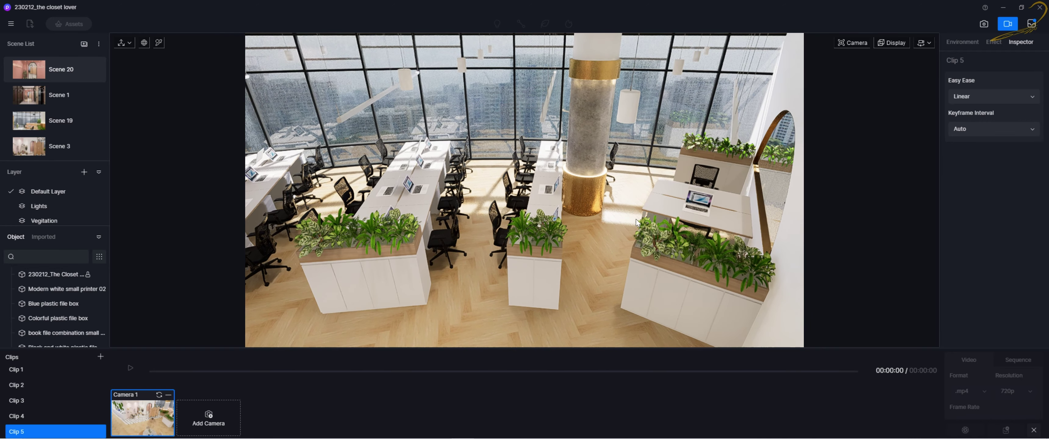
scroll(635, 217, down, 3)
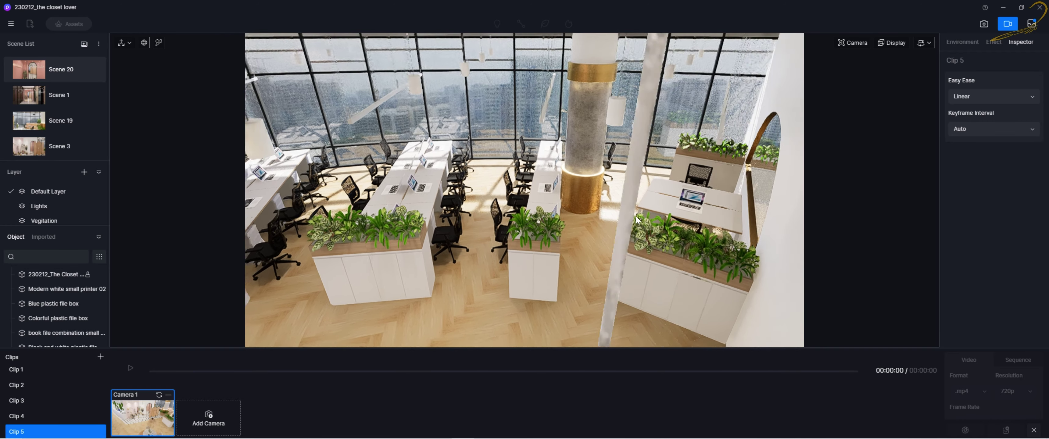
key(q)
key(a)
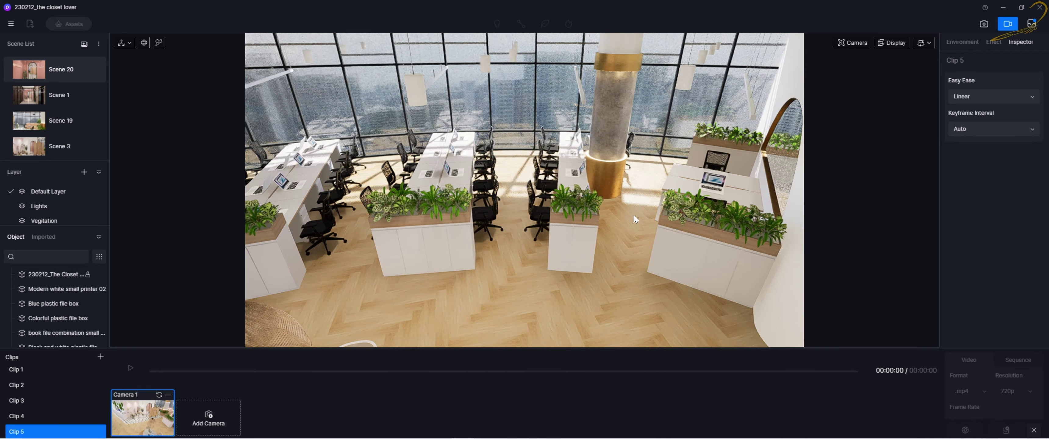
scroll(633, 216, up, 3)
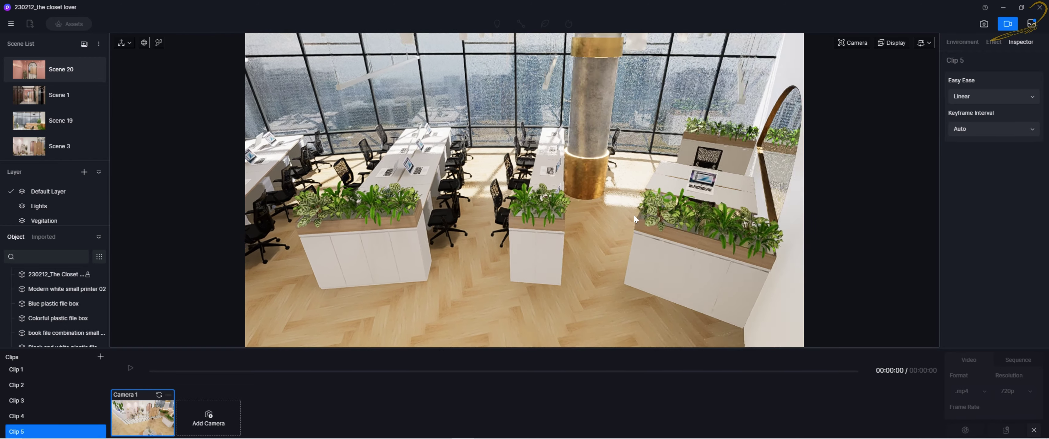
right_drag(632, 216, 600, 224)
scroll(613, 220, down, 1)
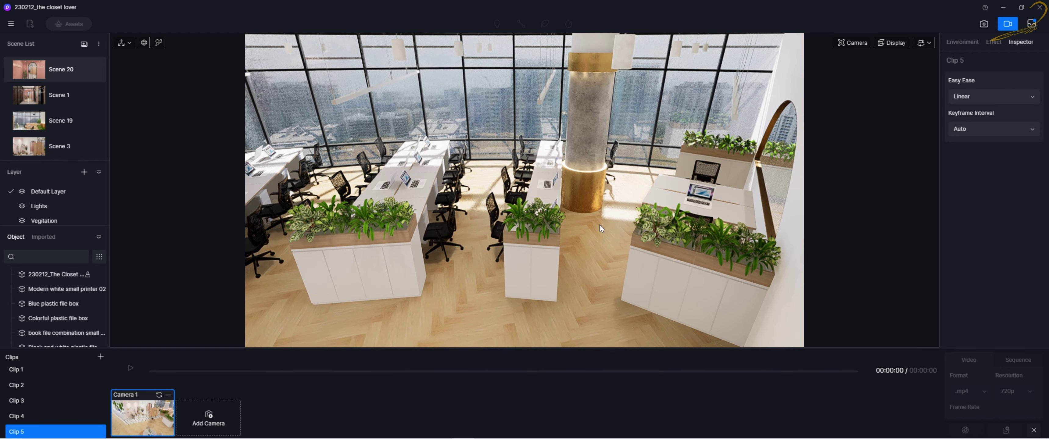
Pull the view back to frame the round dining table, rug and laptop desk before the workstations, and store it as the second camera.
mouse_move(531, 235)
right_down()
mouse_move(400, 237)
mouse_move(500, 237)
mouse_move(547, 225)
mouse_move(487, 238)
mouse_move(551, 203)
mouse_move(549, 222)
mouse_move(518, 228)
mouse_move(535, 216)
mouse_move(559, 228)
mouse_move(549, 228)
right_up()
key(s)
key(s)
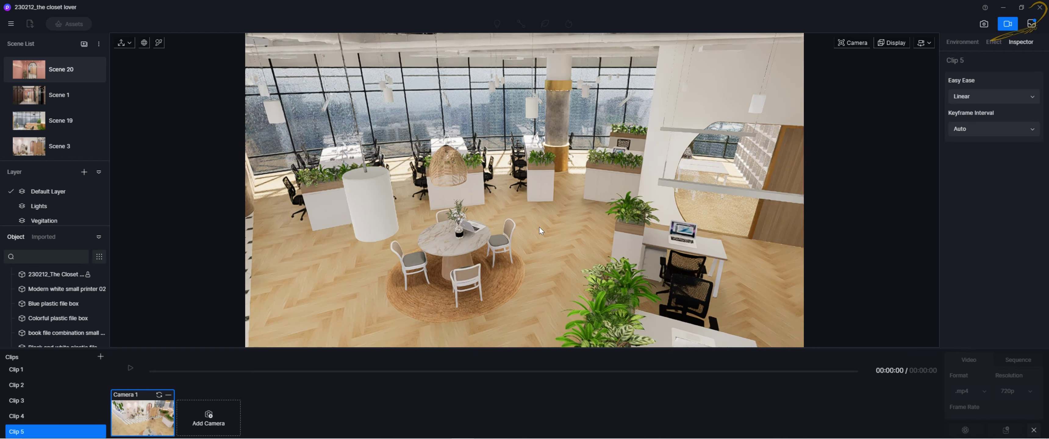
key(w)
key(w)
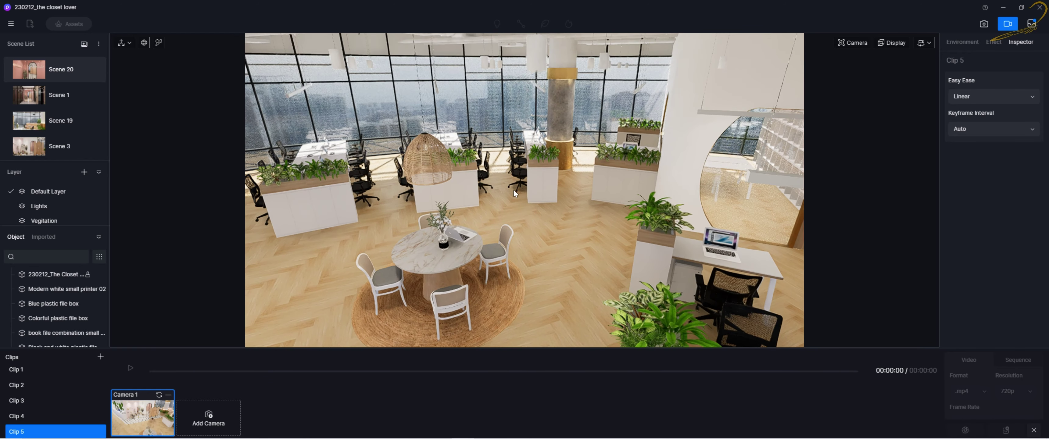
right_drag(514, 189, 540, 201)
key(a)
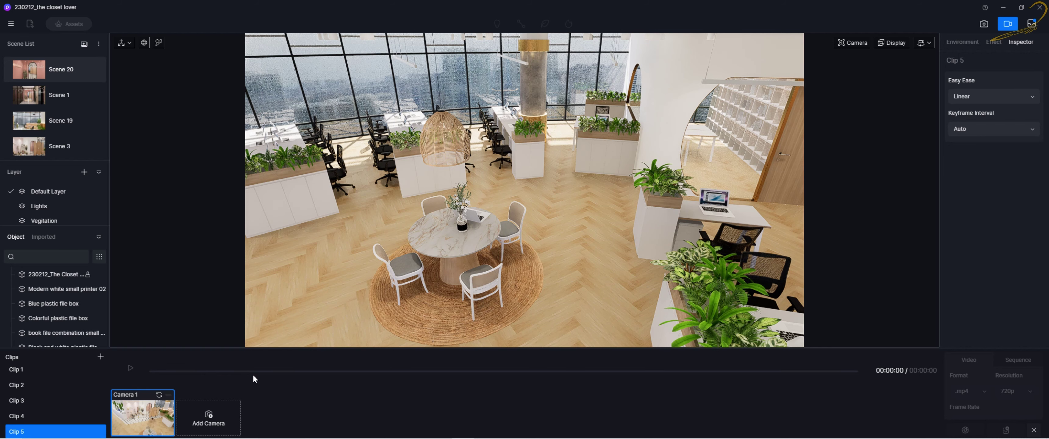
right_drag(420, 223, 443, 242)
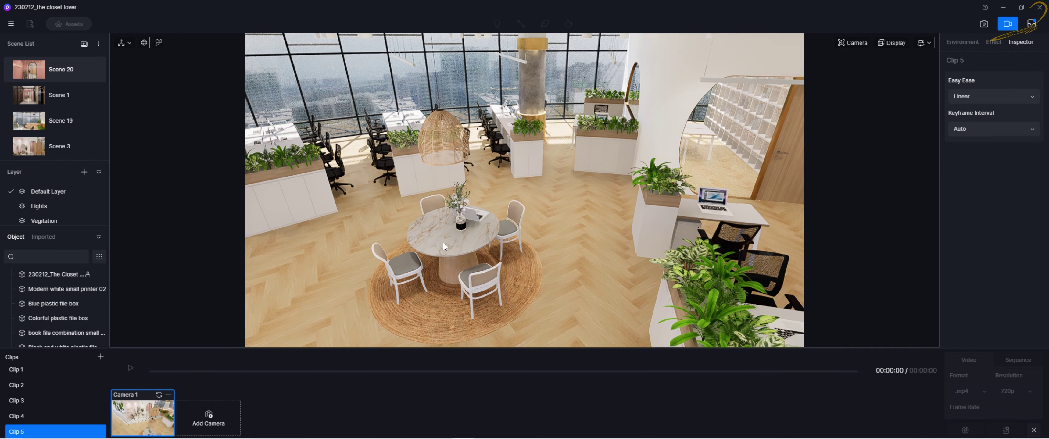
click(215, 414)
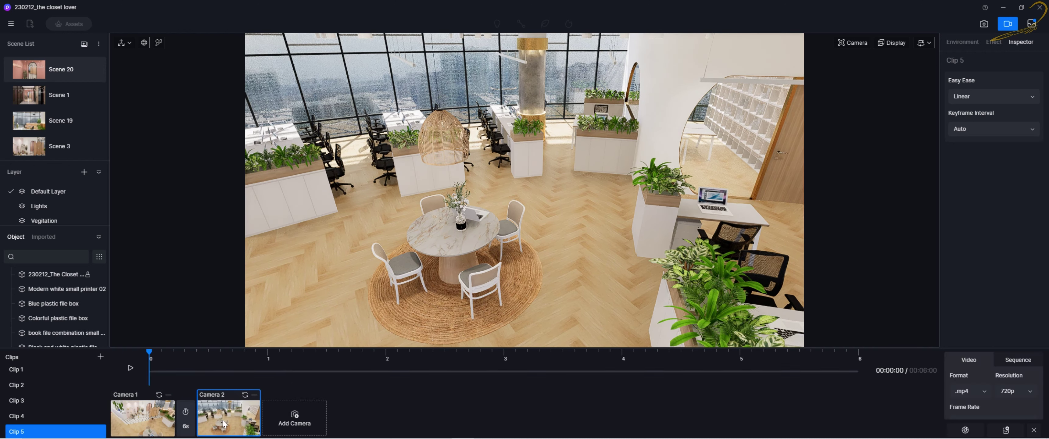
Switch Clip 5's keyframe interval to Custom and set the time between its two cameras to 15 seconds.
click(982, 130)
click(978, 159)
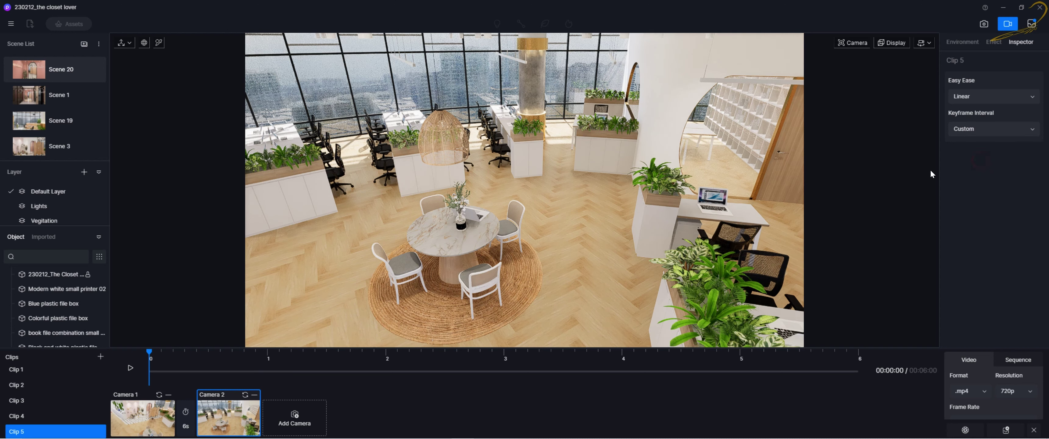
click(194, 427)
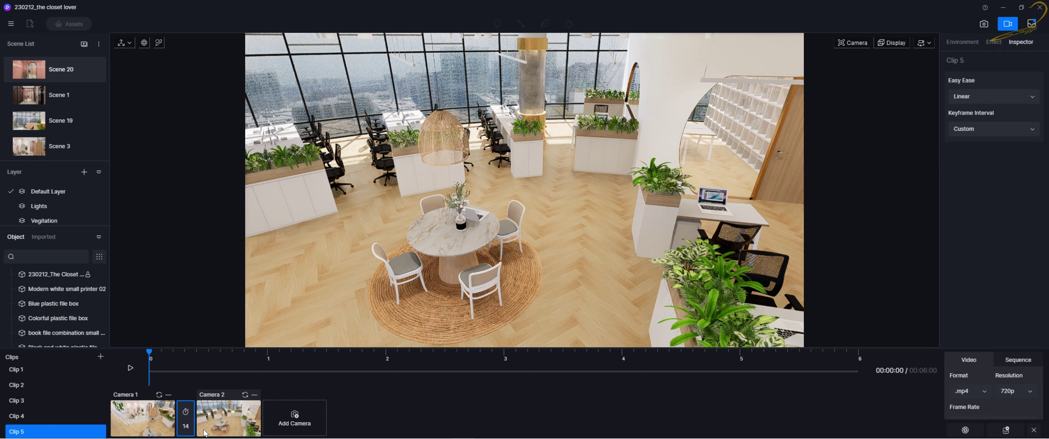
key(Return)
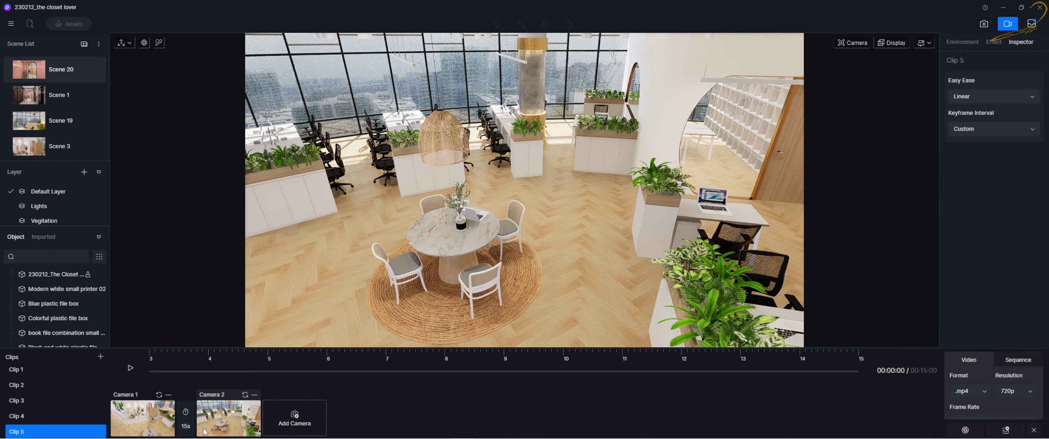
Return to the first camera and play Clip 5 to check the speed of its camera move.
drag(148, 359, 125, 361)
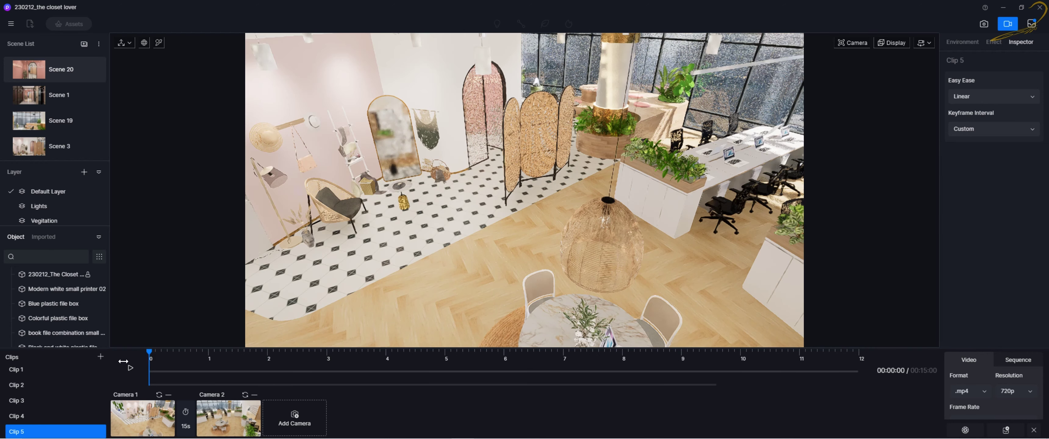
click(127, 422)
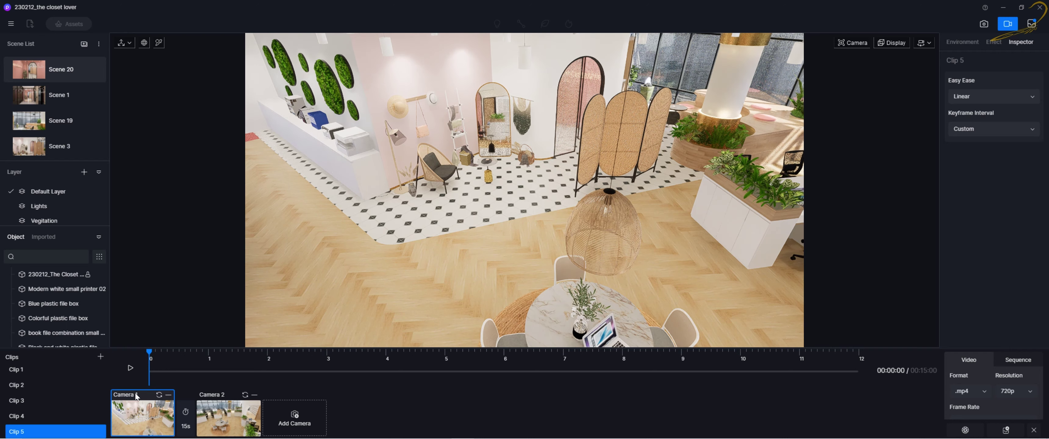
click(130, 369)
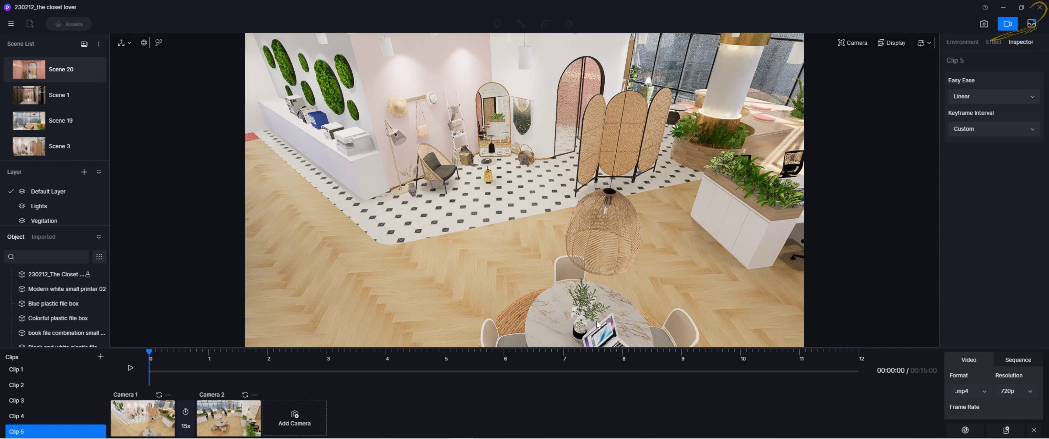
click(129, 369)
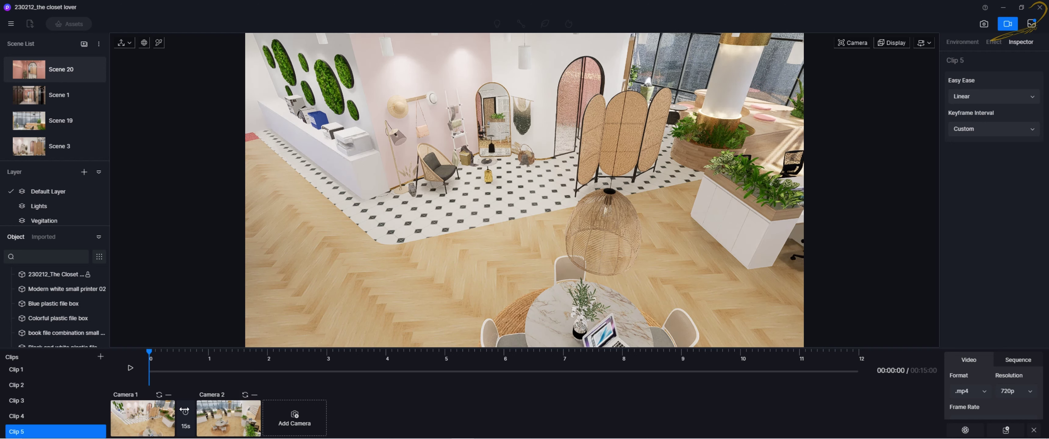
Turn on depth of field for Camera 1, focus on the tiled floor before the mirror, set the amount to 9.9 and update the camera.
click(860, 43)
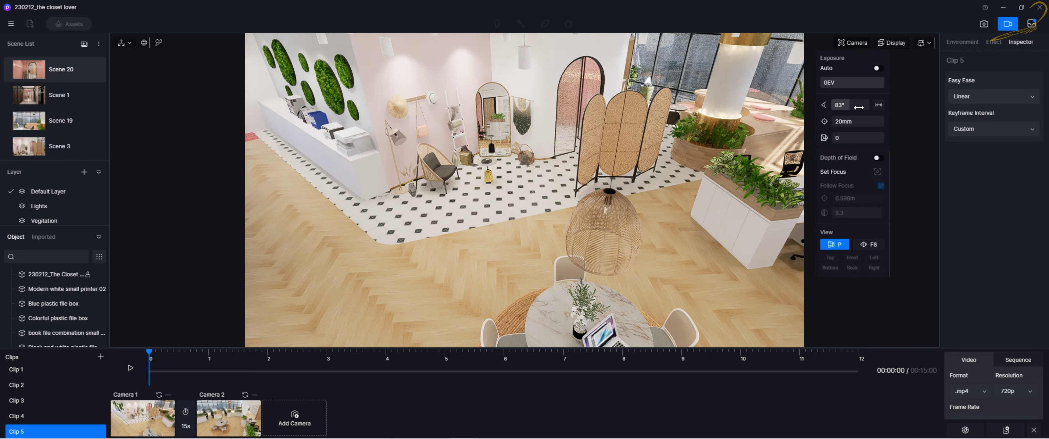
click(876, 159)
click(876, 172)
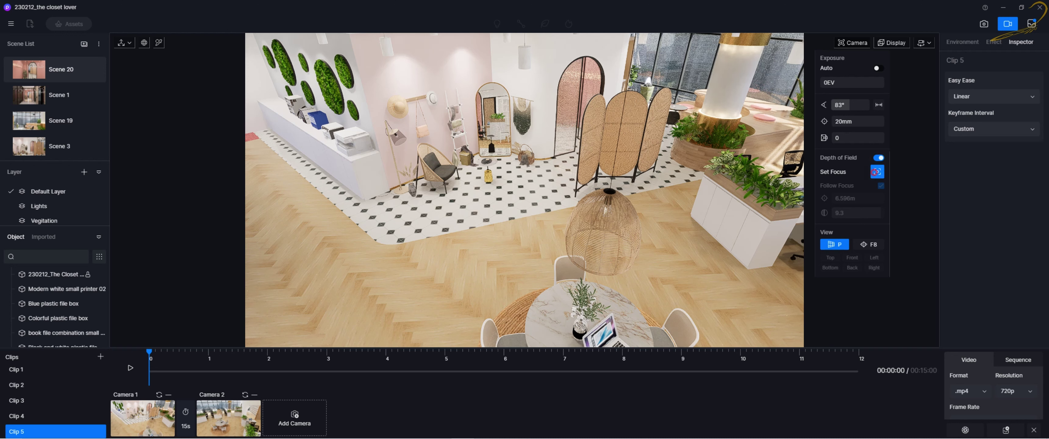
click(509, 182)
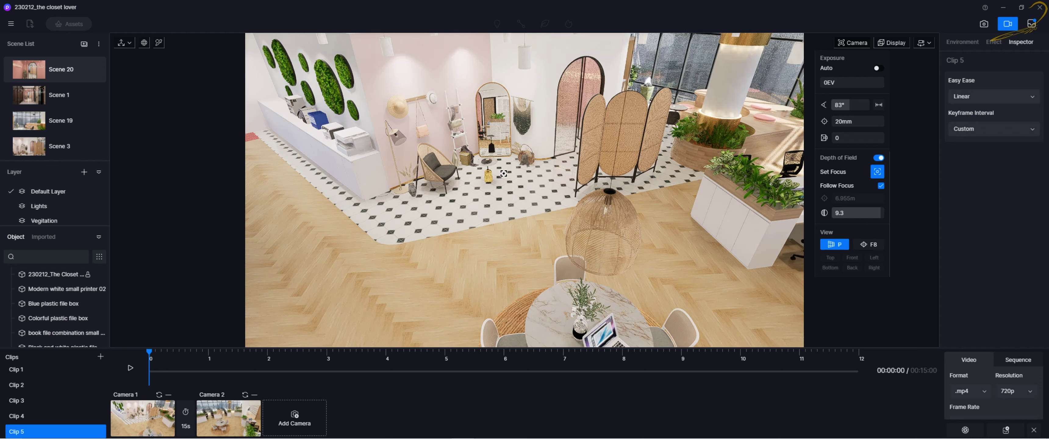
right_click(504, 173)
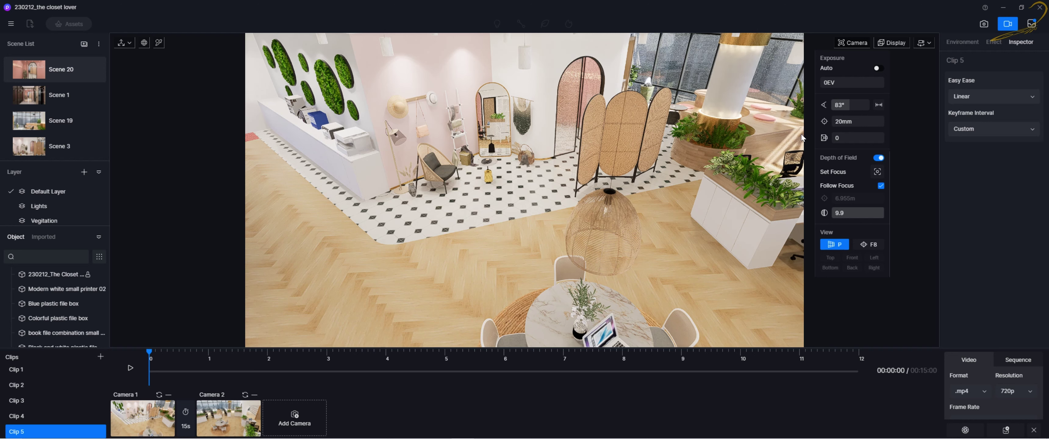
click(158, 396)
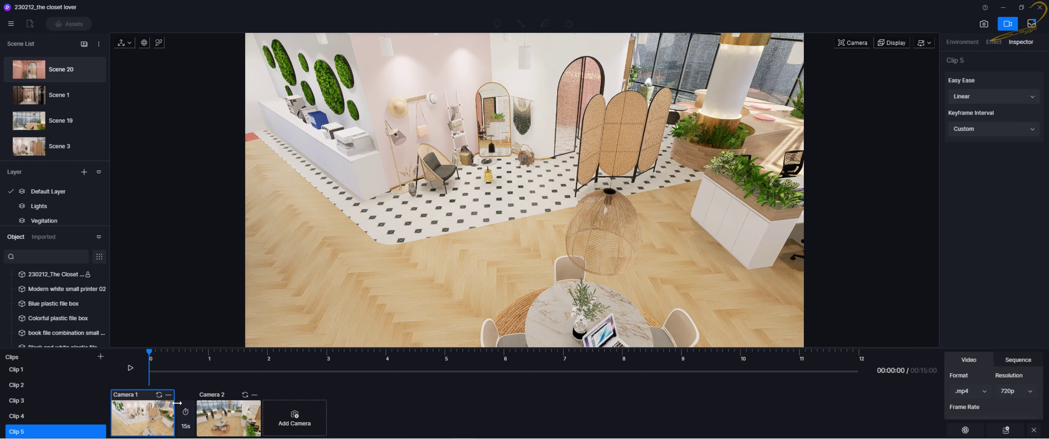
Turn on depth of field for Camera 2, set the focus on the round dining table and update the camera.
click(214, 408)
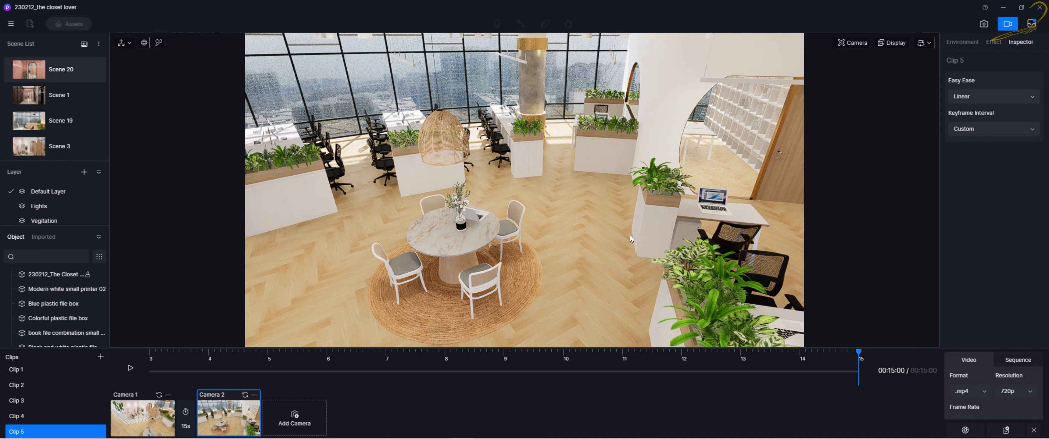
click(856, 44)
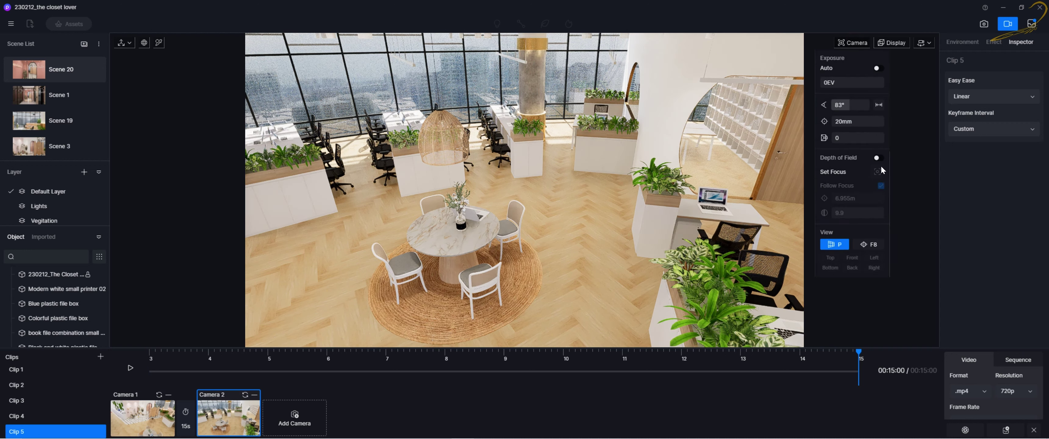
click(878, 159)
click(877, 172)
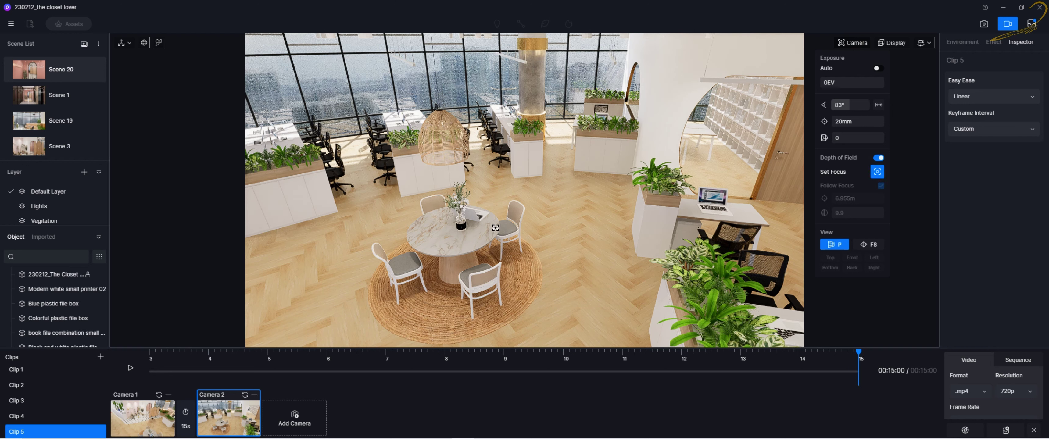
click(490, 228)
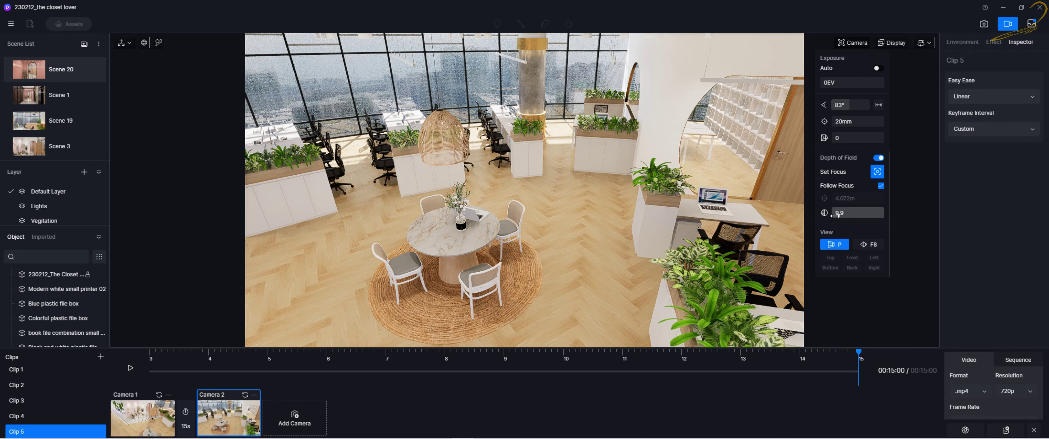
click(657, 182)
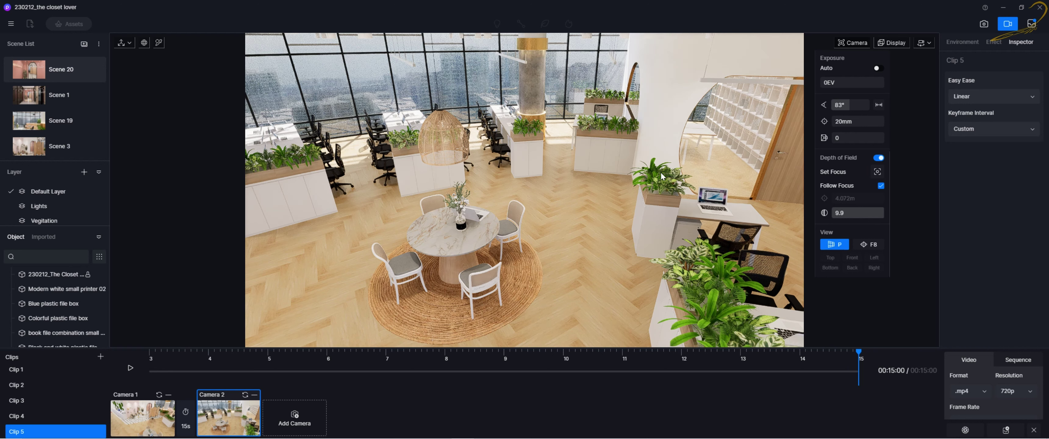
click(245, 395)
Play Clip 5 from the first camera, lengthen the interval to 20 seconds and play it again from the start.
click(138, 417)
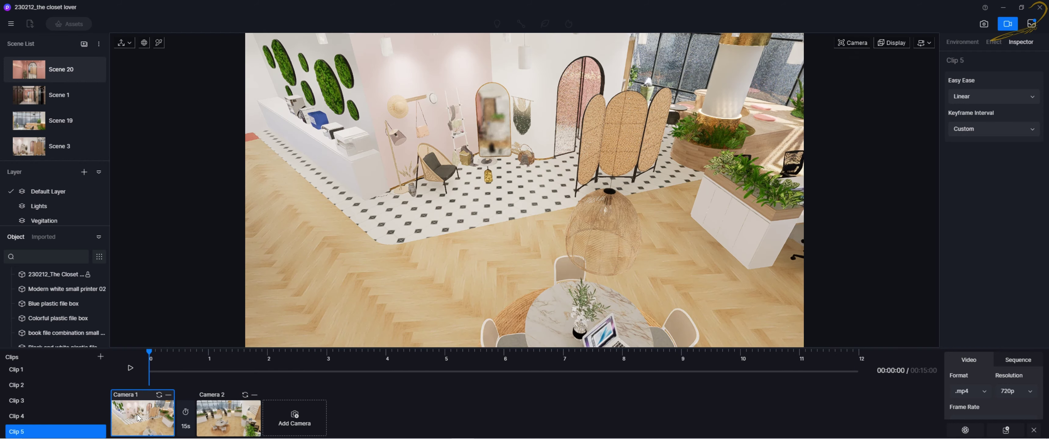
click(130, 368)
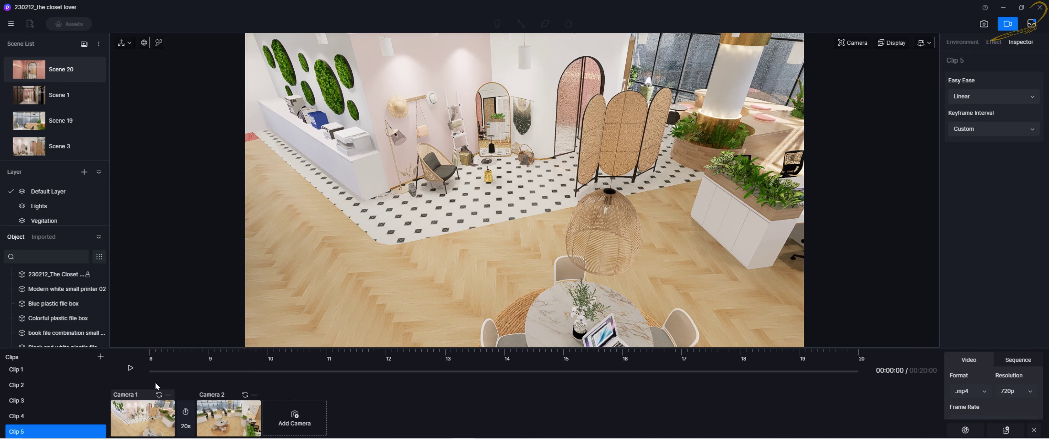
click(154, 369)
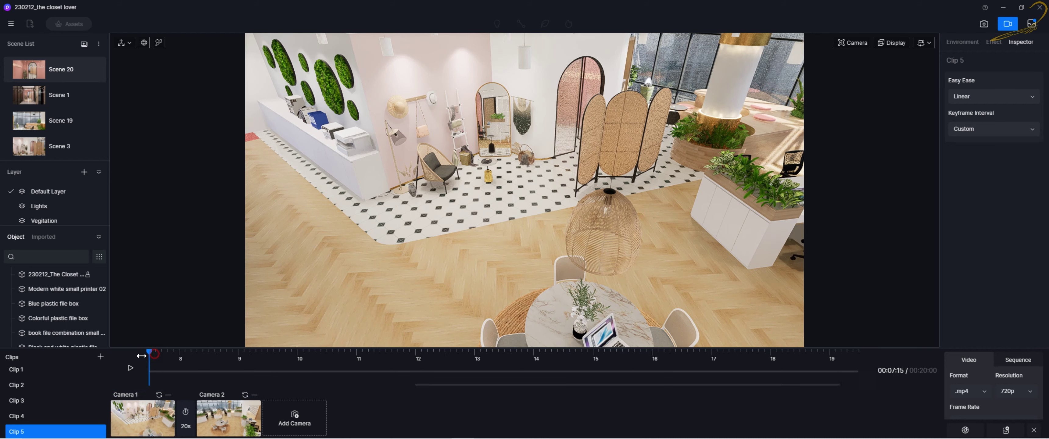
click(128, 370)
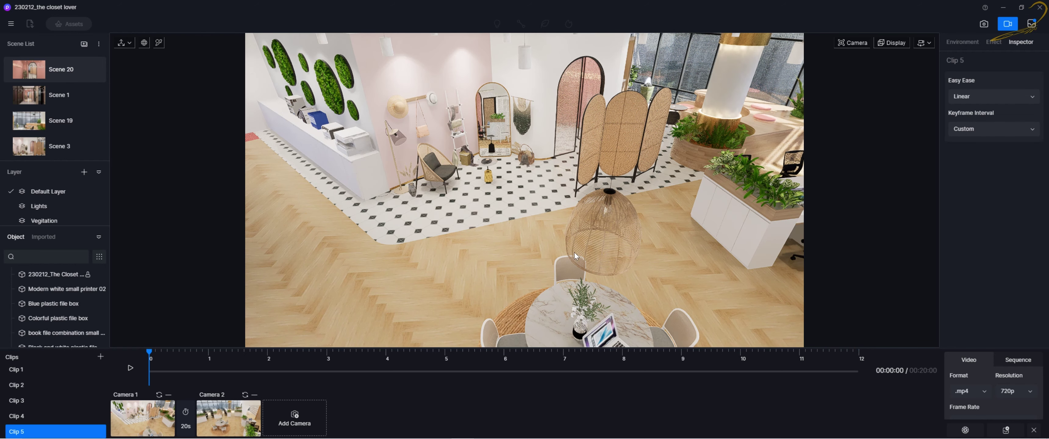
Look past the rattan screen and through the arched doorway towards the illuminated THECLOSETLOVER sign.
right_drag(646, 268, 622, 204)
key(w)
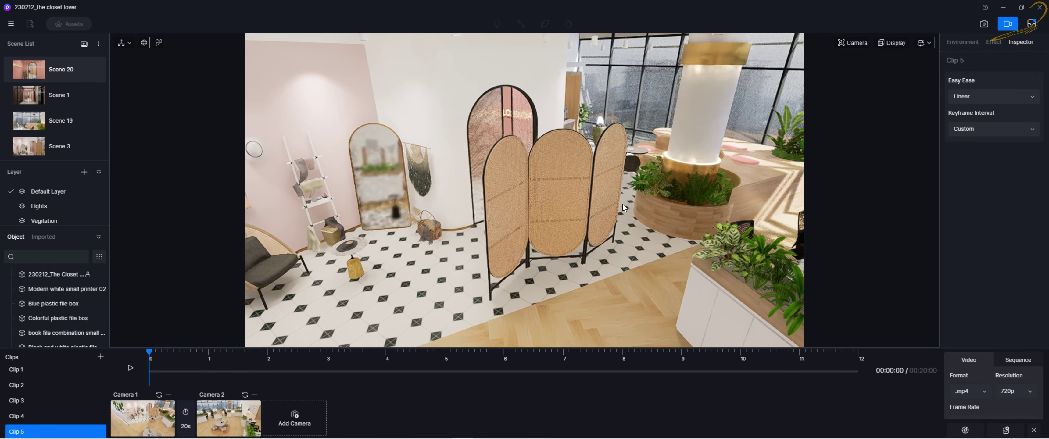
scroll(623, 207, down, 8)
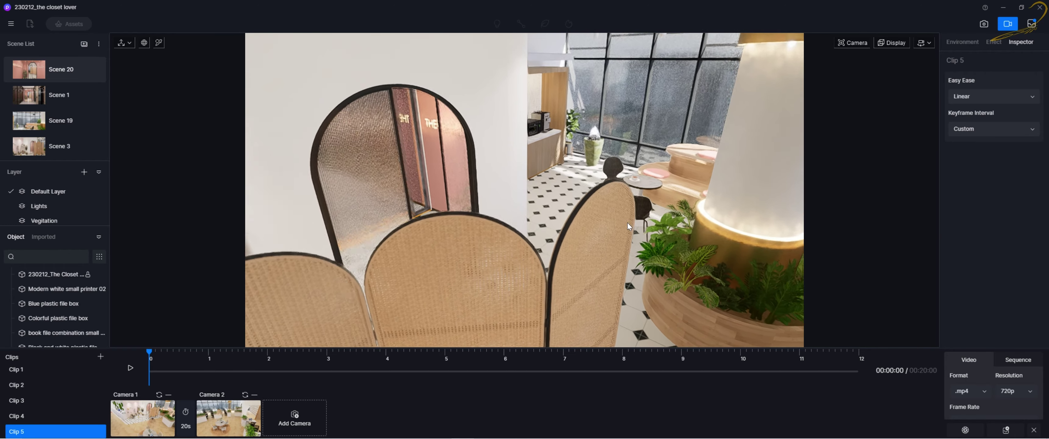
scroll(628, 223, down, 8)
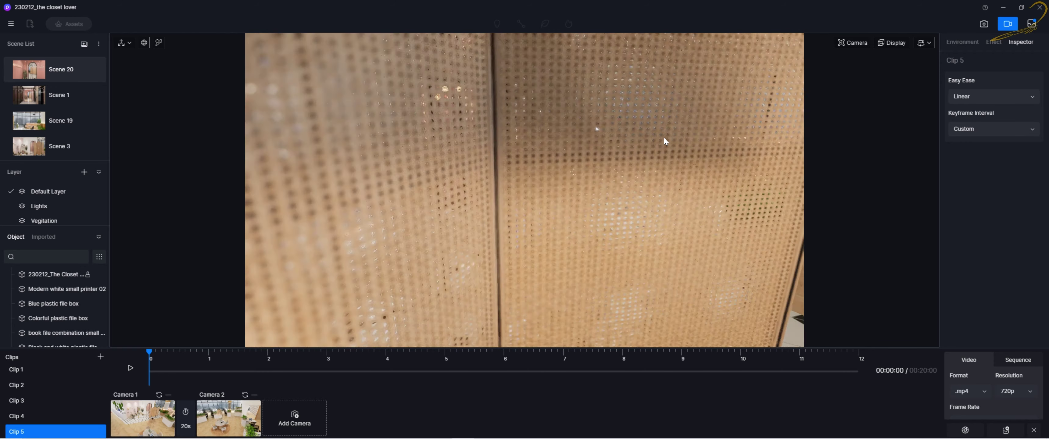
key(s)
right_drag(664, 137, 449, 222)
key(w)
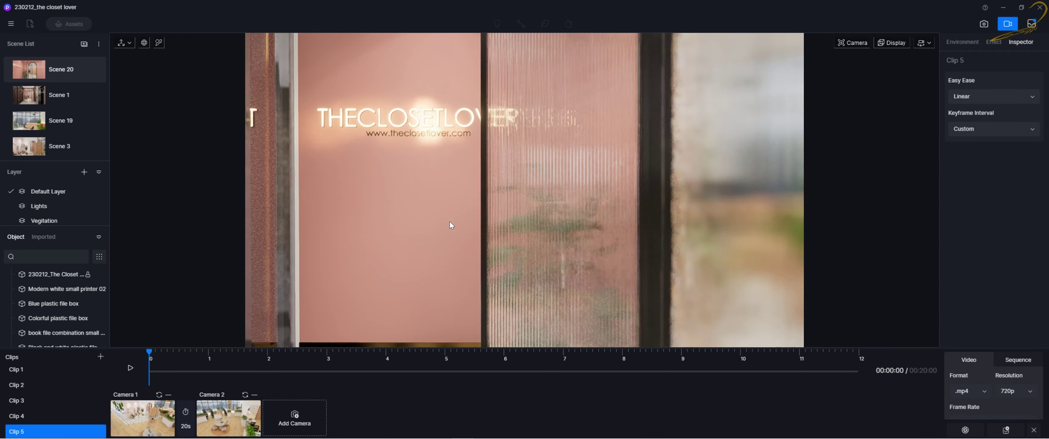
Examine the pink sign wall through the fluted glass from several angles and distances as a possible starting view for a clip.
key(w)
key(a)
right_drag(580, 220, 566, 207)
scroll(574, 218, down, 2)
key(s)
key(w)
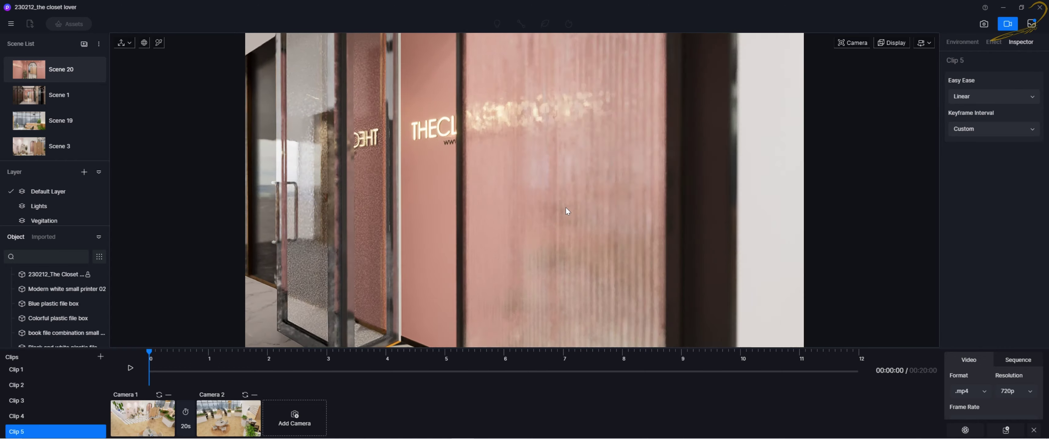
scroll(565, 207, down, 4)
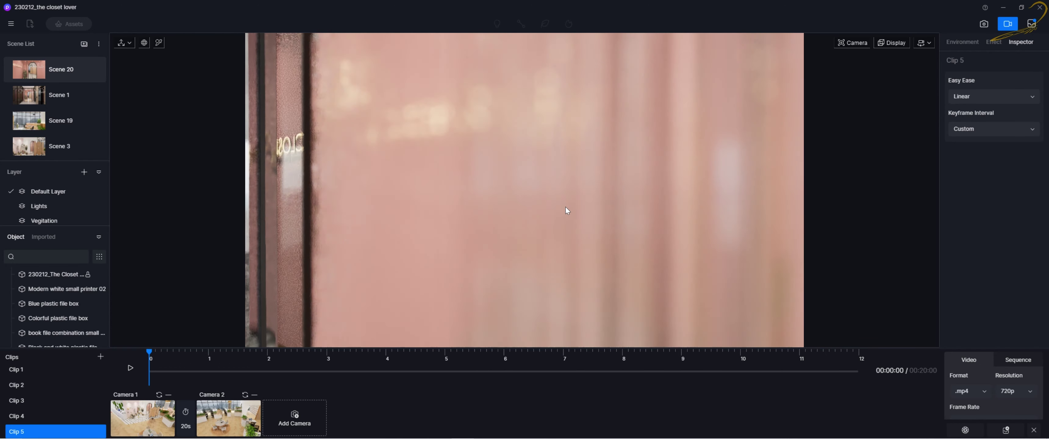
scroll(566, 207, up, 4)
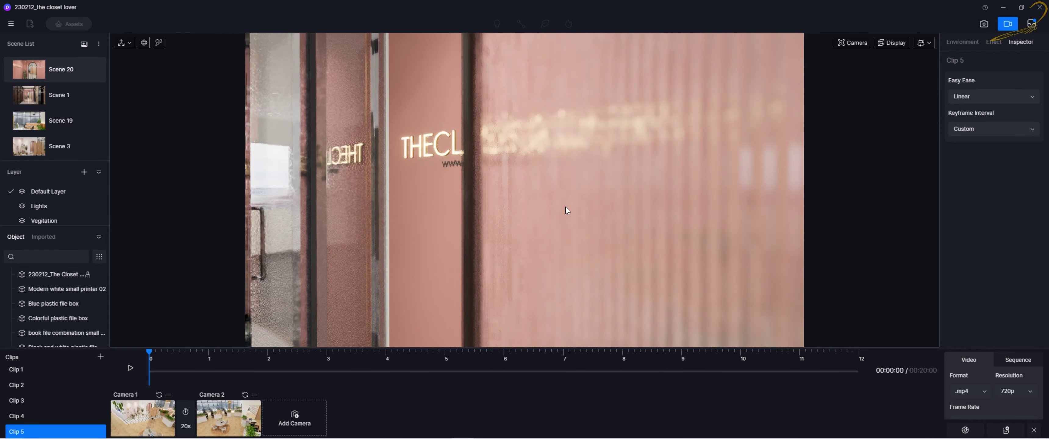
key(a)
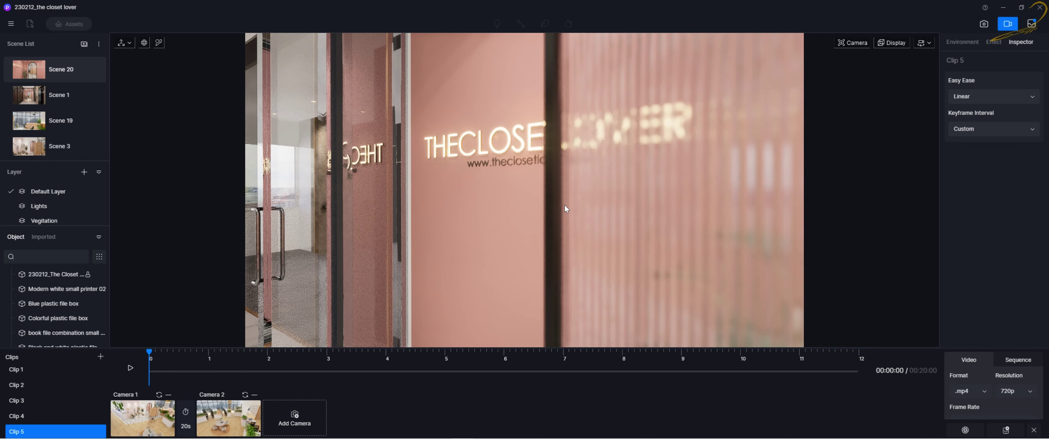
key(d)
right_drag(463, 210, 611, 212)
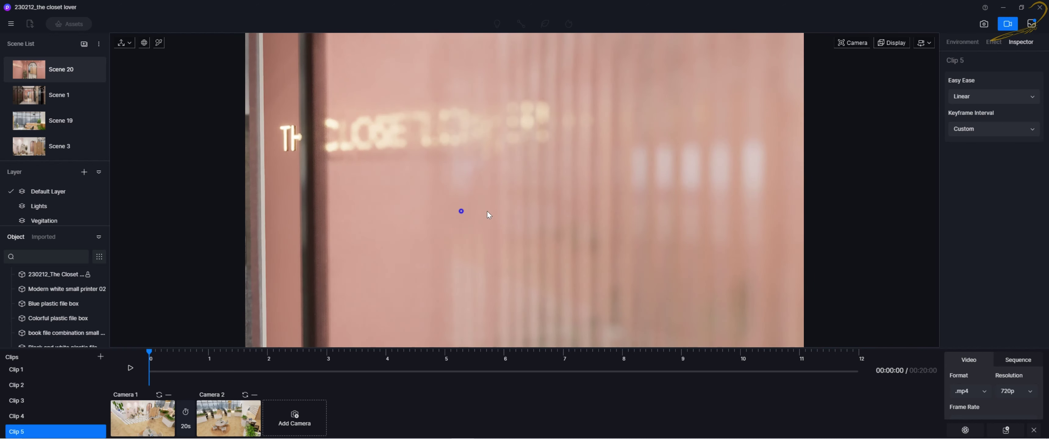
right_drag(486, 211, 521, 209)
key(a)
key(d)
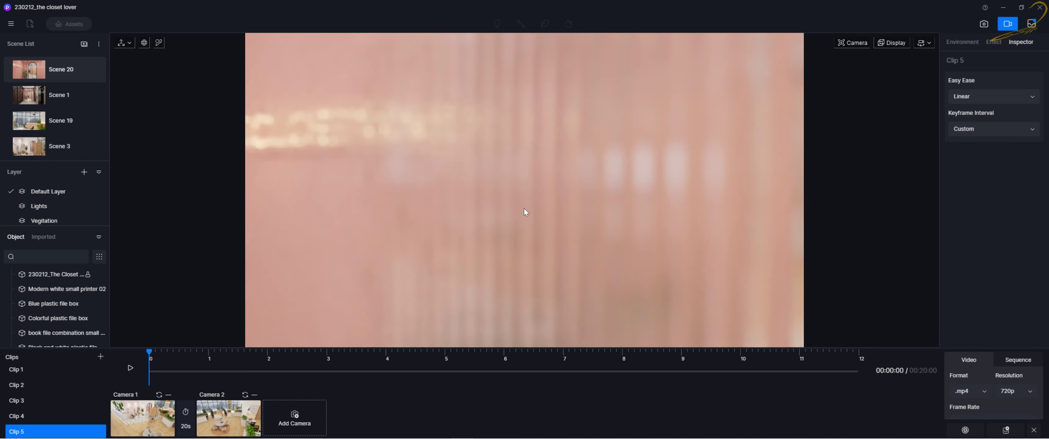
scroll(449, 204, up, 3)
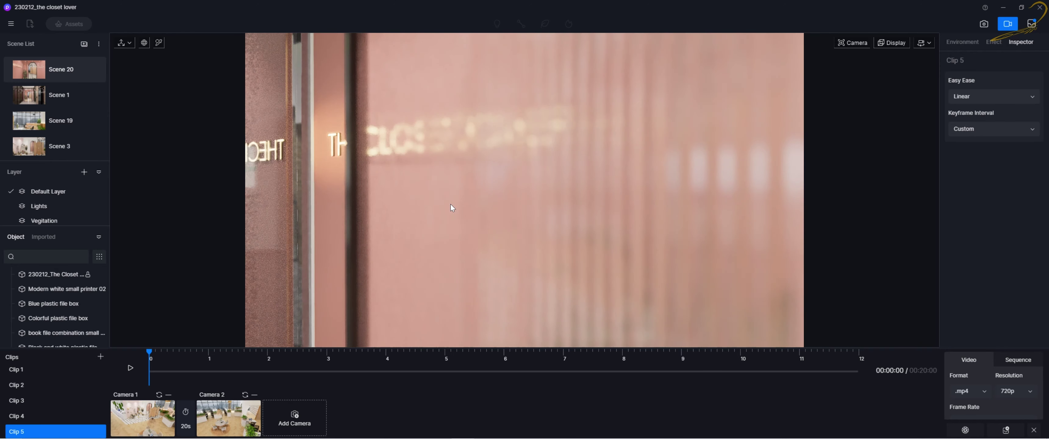
key(a)
right_drag(505, 202, 643, 202)
key(a)
key(d)
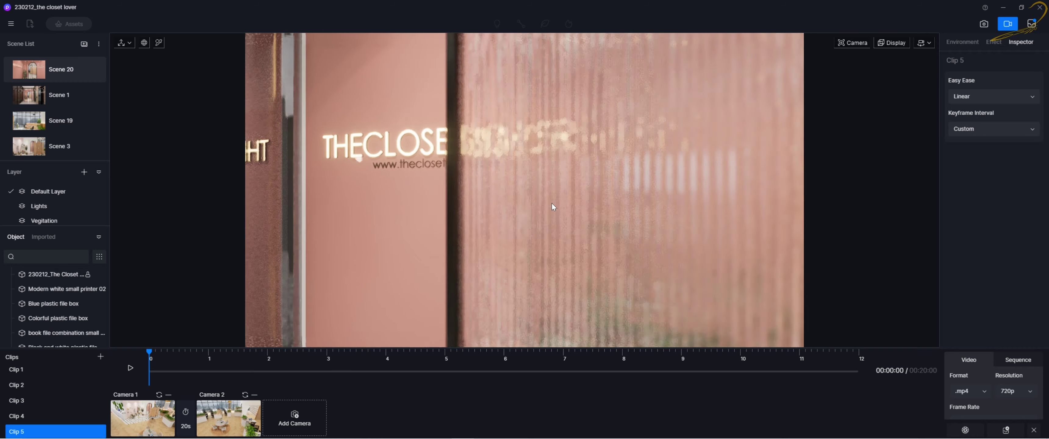
scroll(551, 204, down, 5)
middle_drag(549, 202, 494, 238)
scroll(494, 238, up, 5)
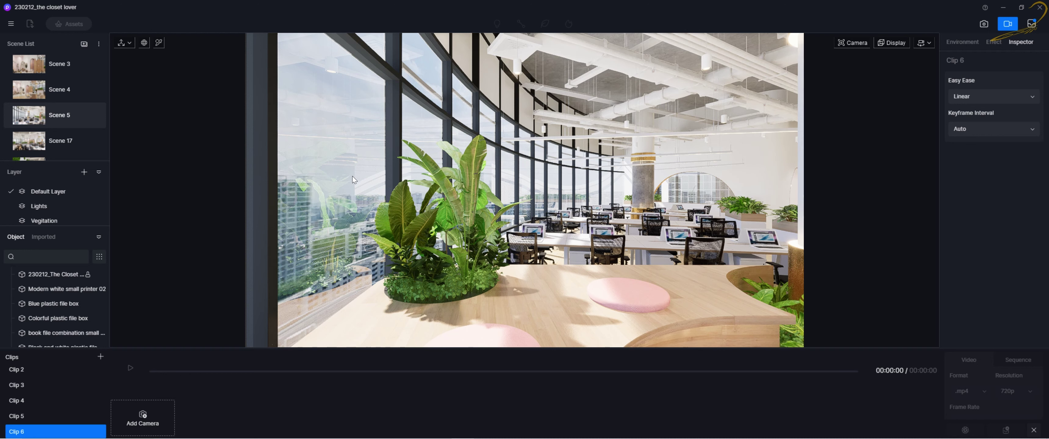
Turn on precipitation, shift it towards rain, and set its strength to 0.71 and the puddle amount to 0.17.
click(973, 47)
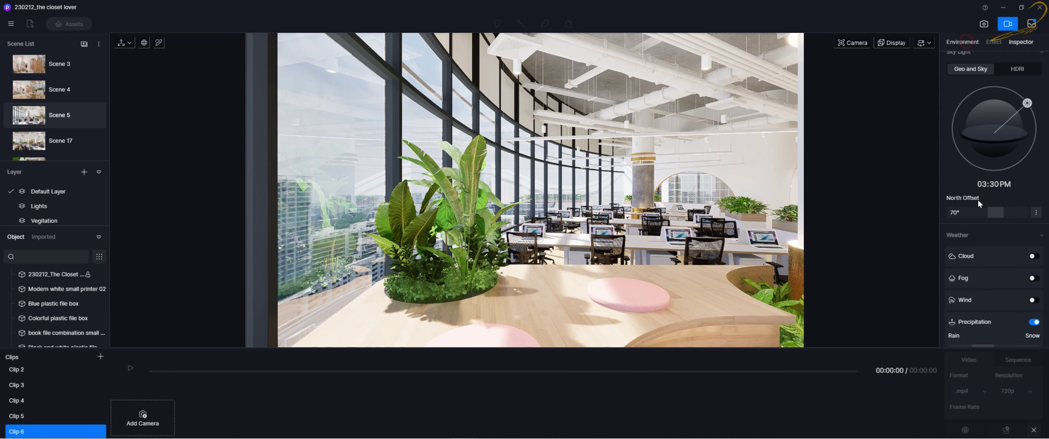
click(1034, 318)
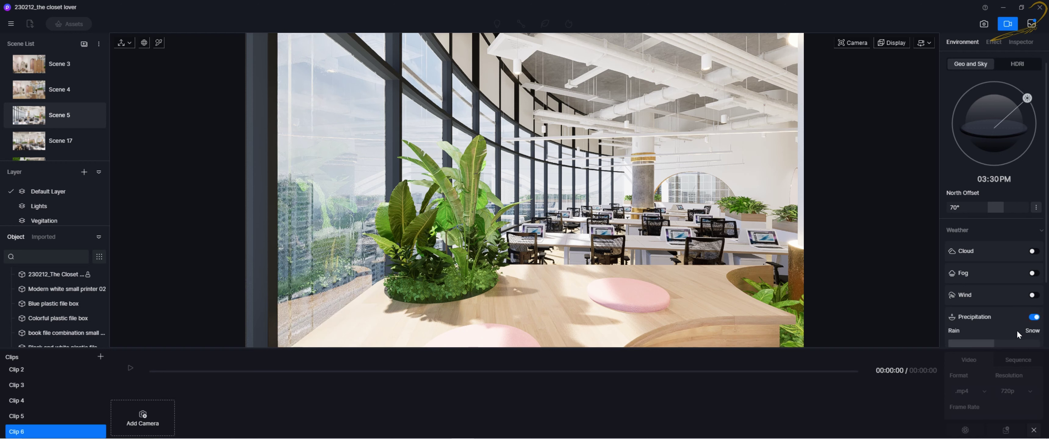
scroll(988, 319, down, 3)
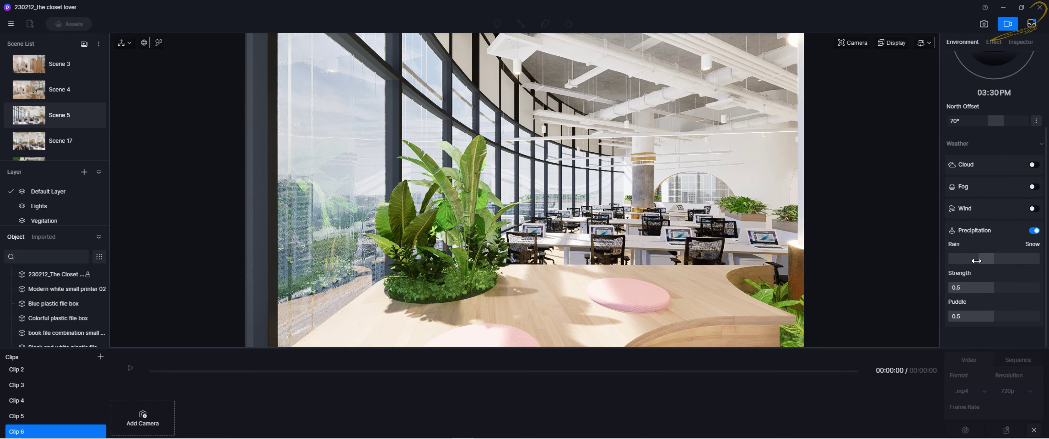
drag(968, 261, 970, 260)
drag(998, 286, 1003, 286)
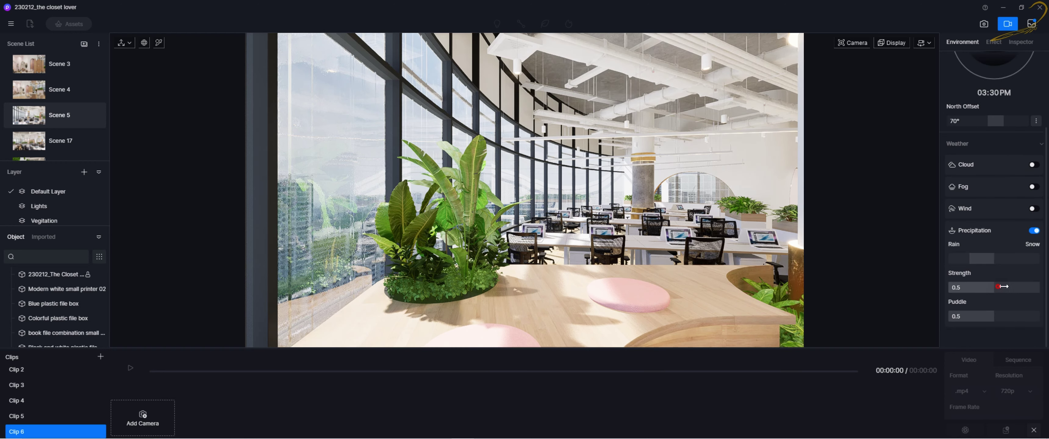
drag(985, 316, 961, 322)
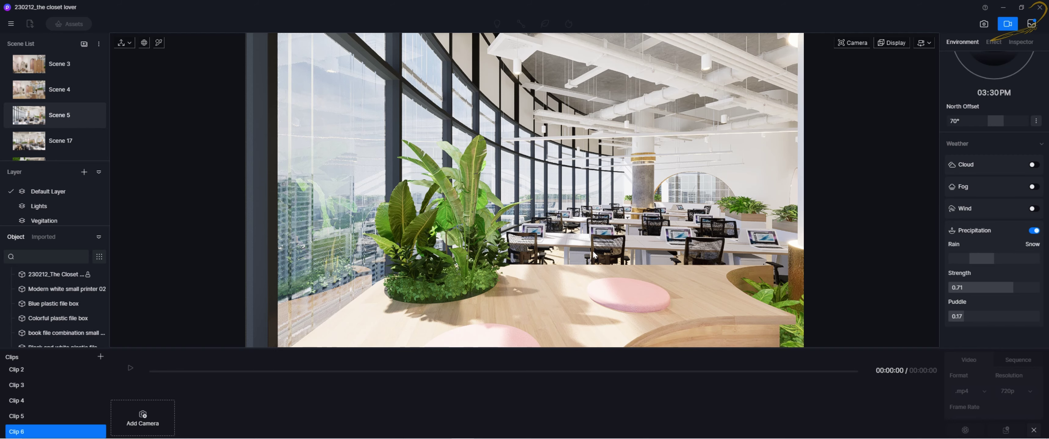
Frame the curved window wall, leafy planter and pink seat cushions, and add this view as Clip 6's first camera.
key(d)
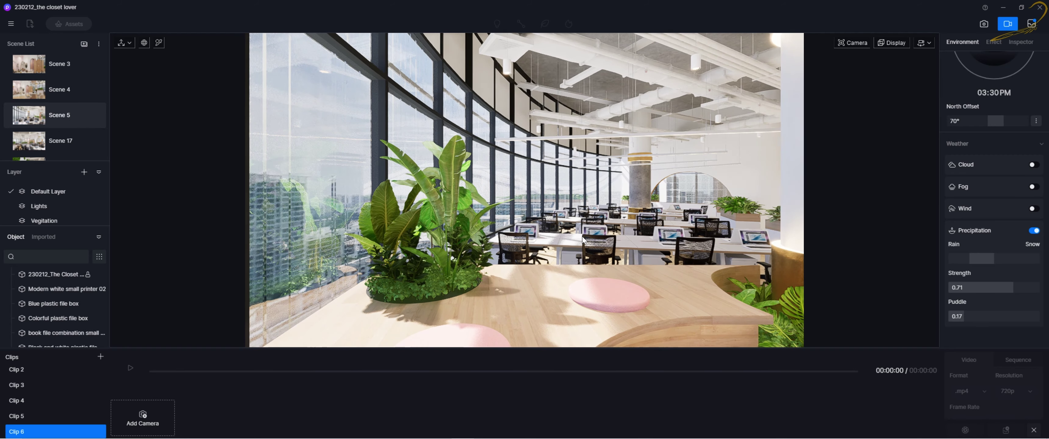
key(w)
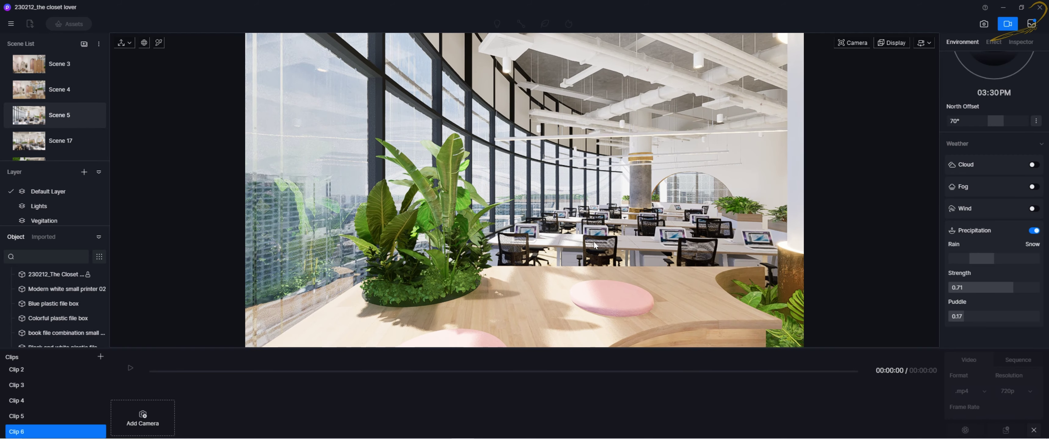
key(space)
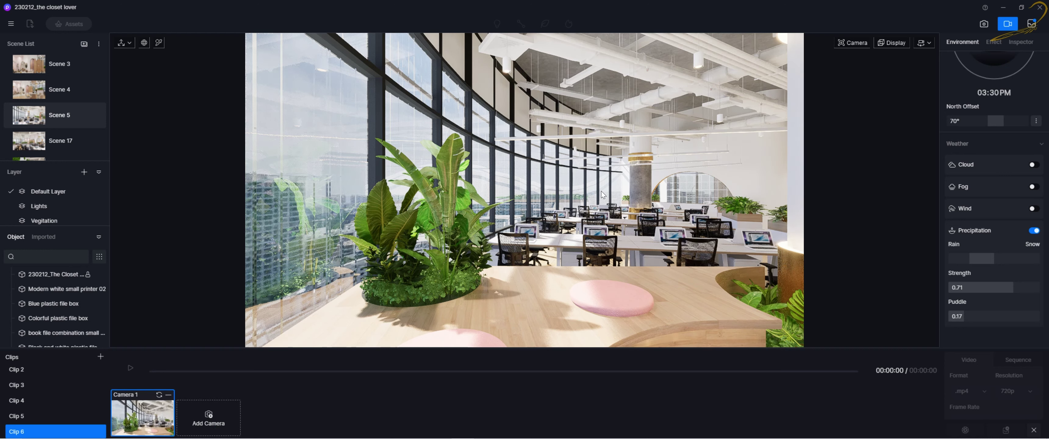
Advance the view past the planter to the office desks along the curved windows and add it as Clip 6's second camera.
key(w)
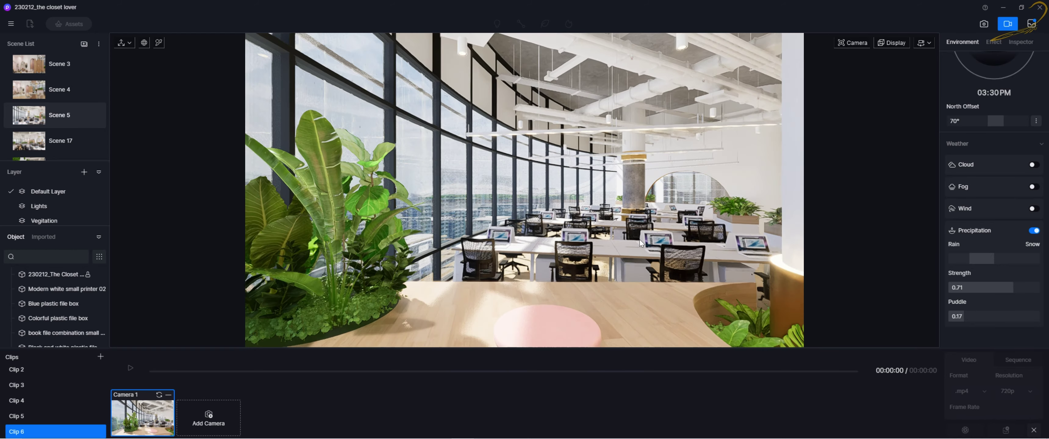
key(w)
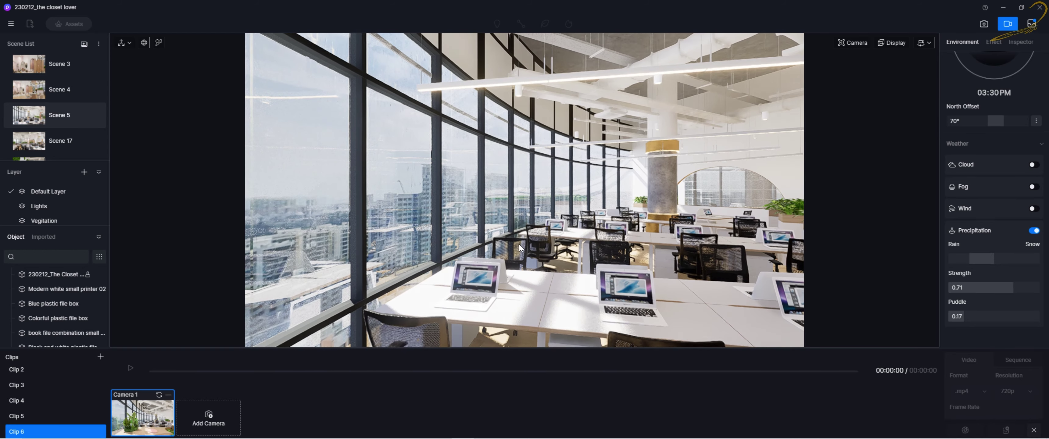
click(856, 43)
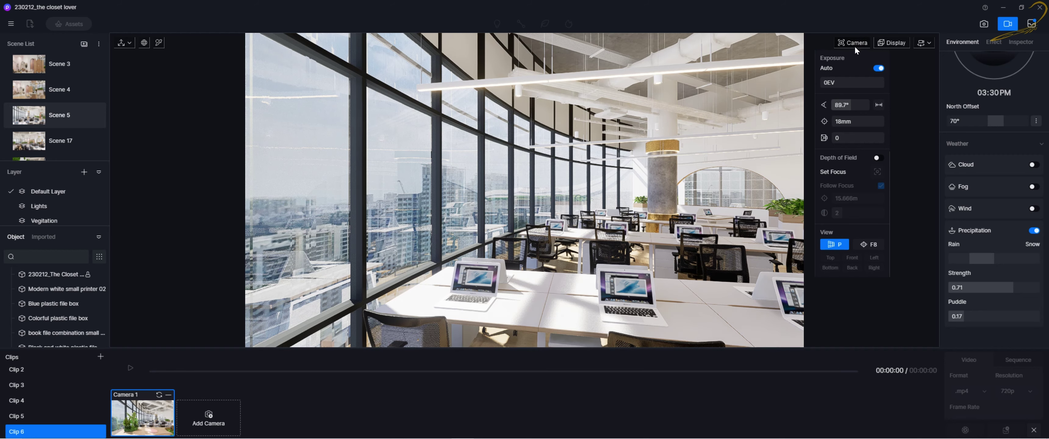
click(851, 46)
key(w)
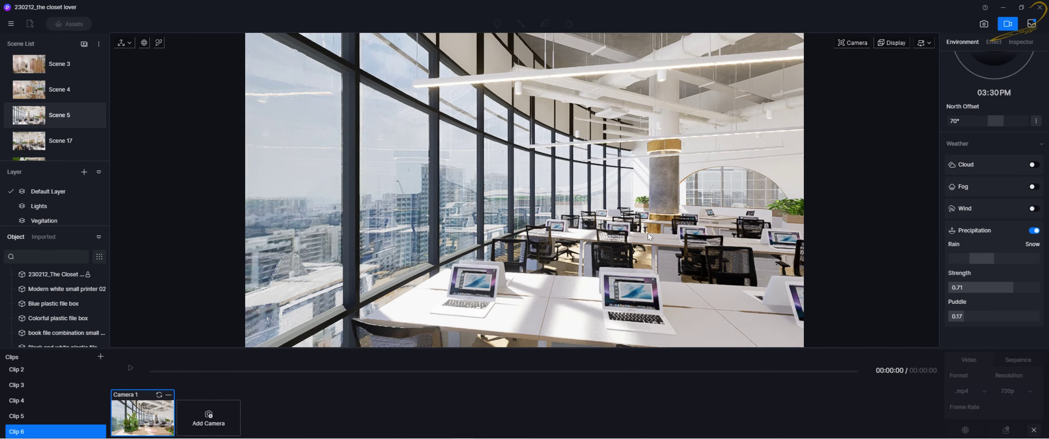
right_drag(580, 237, 718, 220)
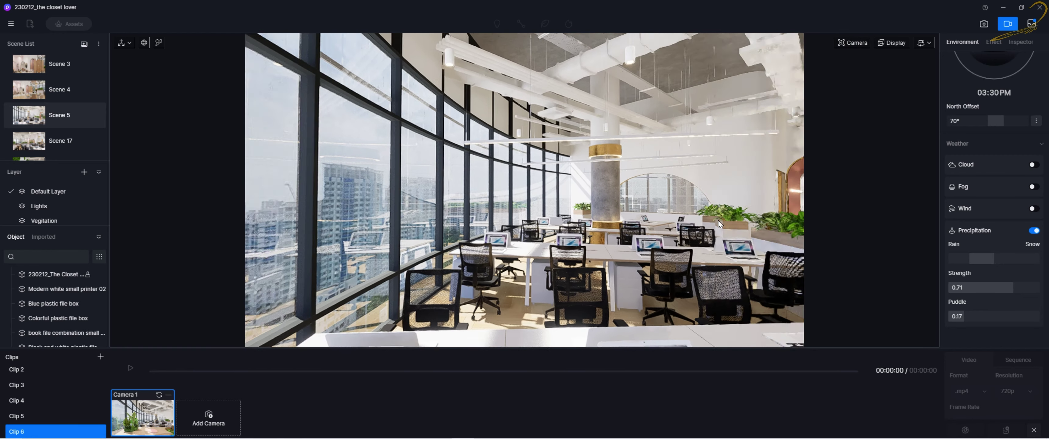
key(w)
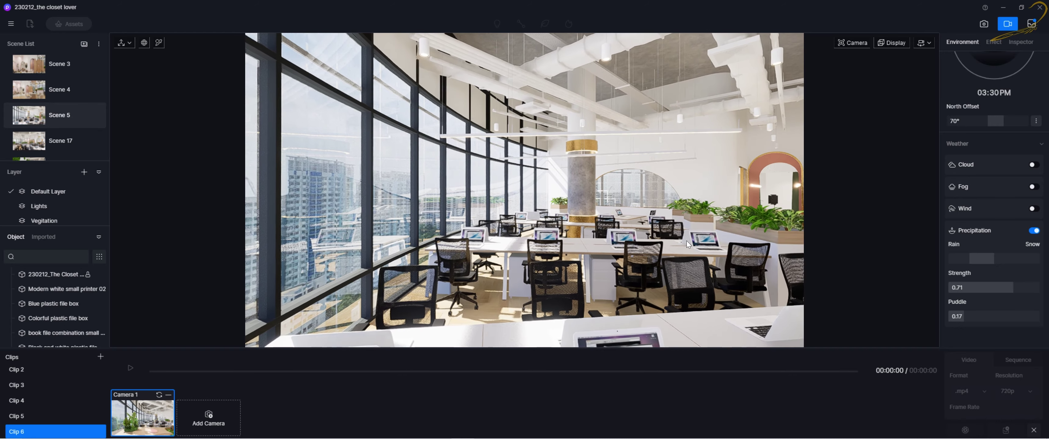
key(w)
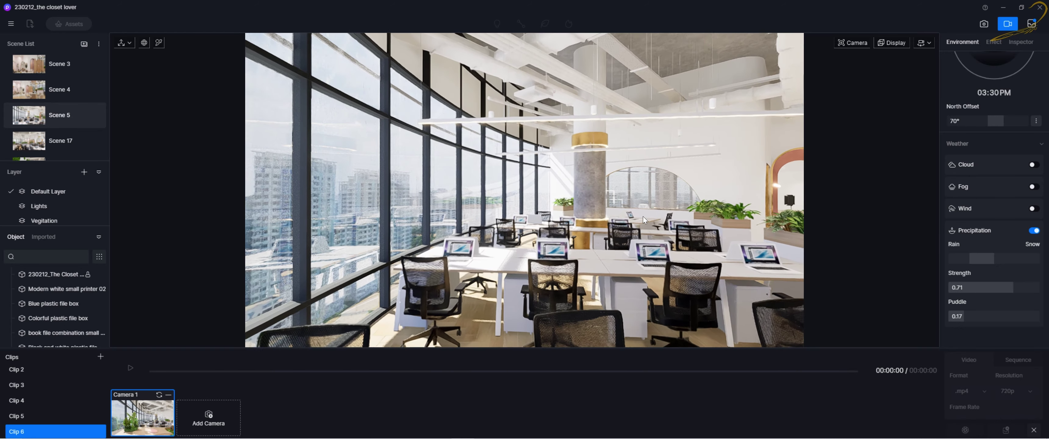
key(w)
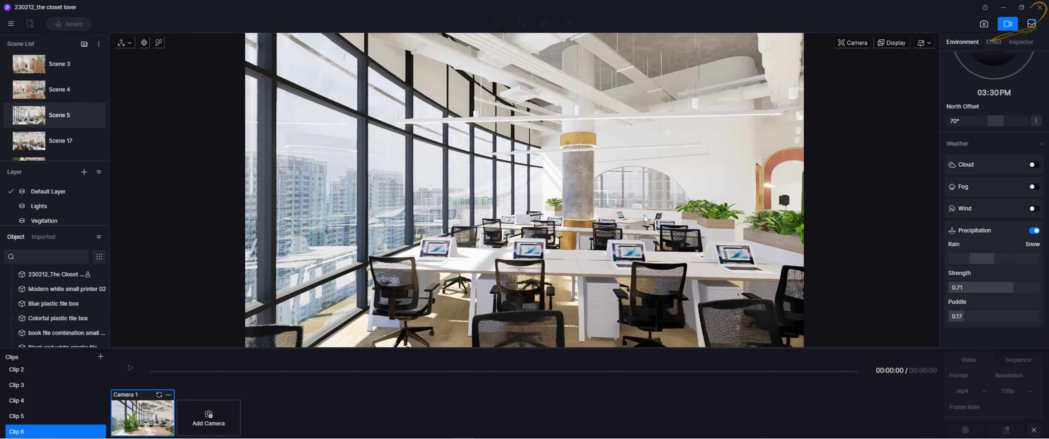
key(w)
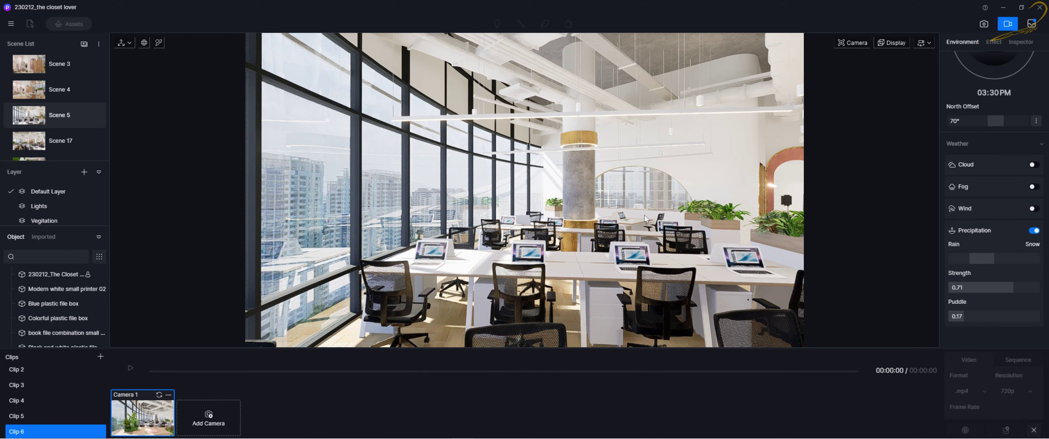
key(w)
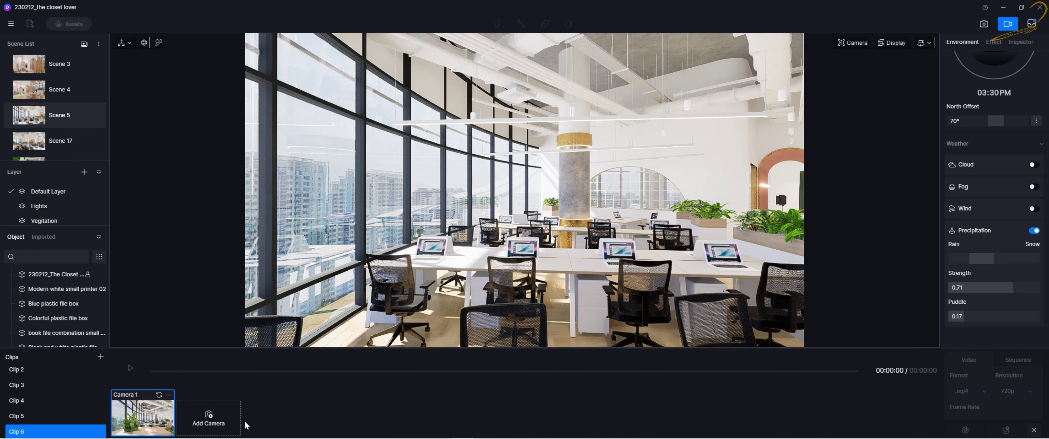
click(237, 424)
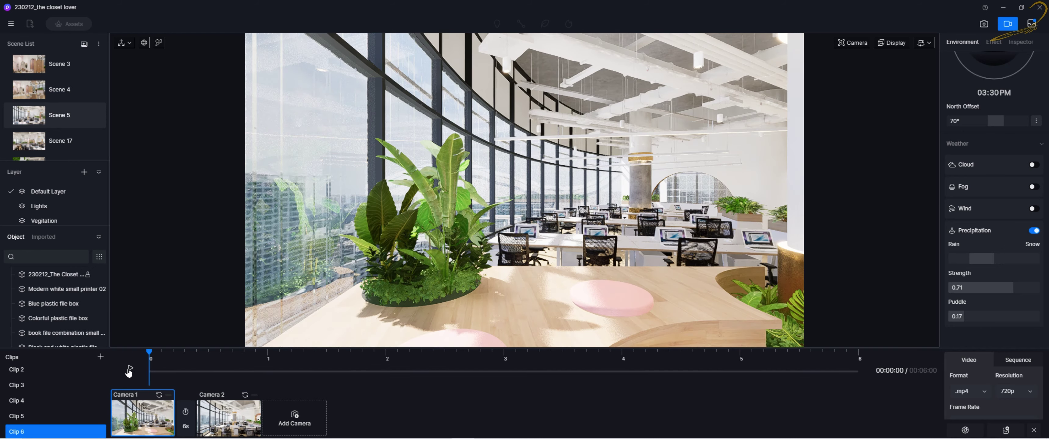
Play Clip 6 to check its camera move, set the interval to 10 seconds and play it again.
click(130, 367)
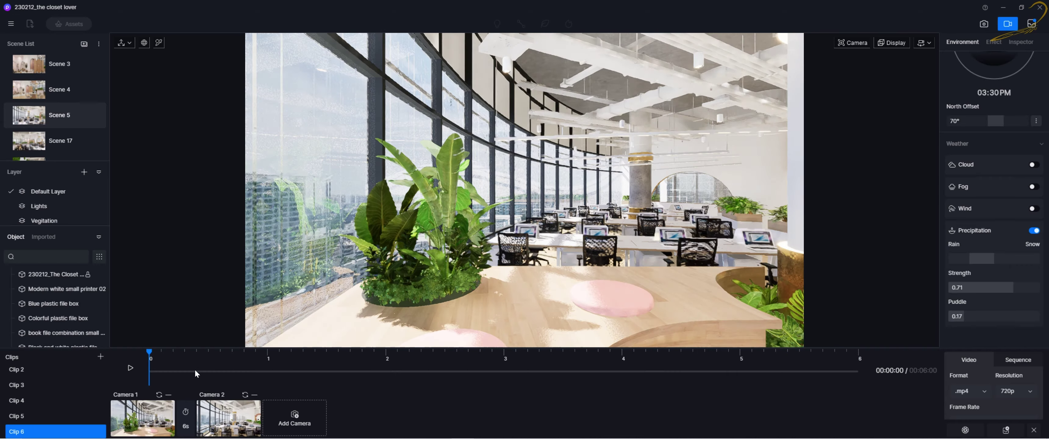
click(186, 425)
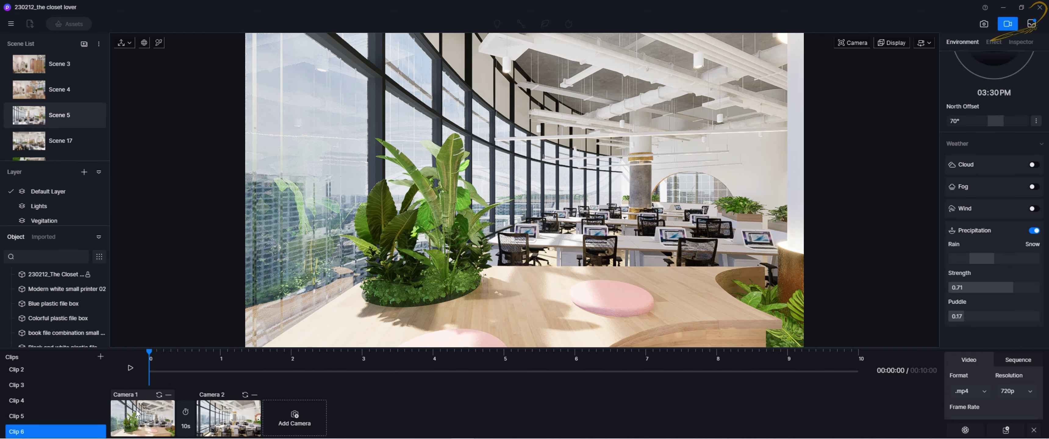
click(127, 369)
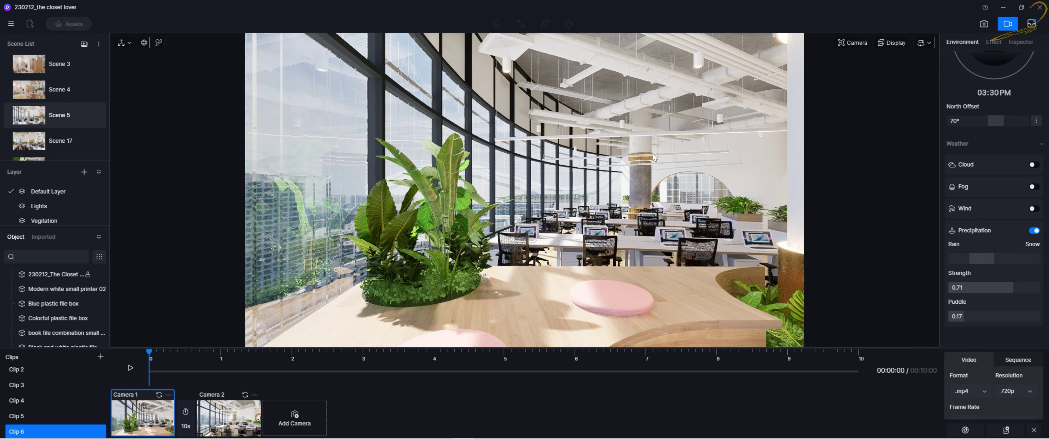
Set the time of day at Clip 6's second camera to 04:55 PM, update that camera, and play the clip from the first camera.
click(227, 420)
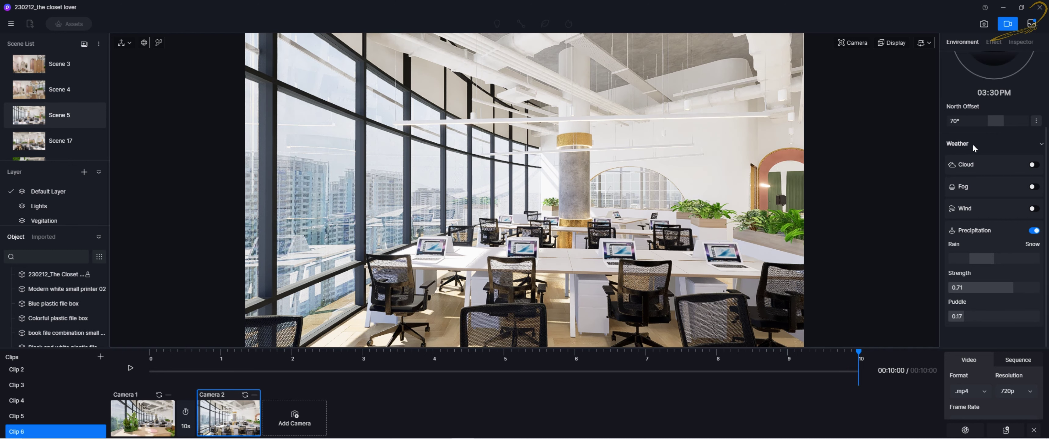
scroll(974, 148, up, 3)
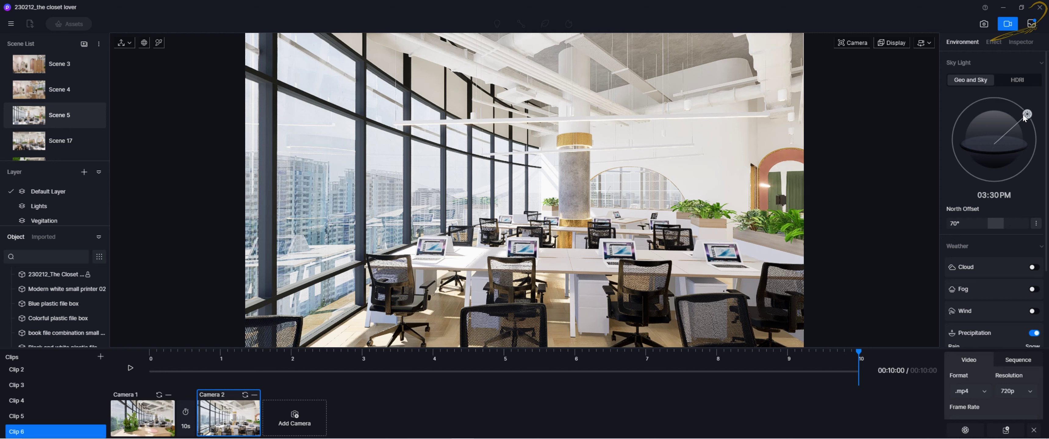
mouse_move(1025, 118)
mouse_down()
mouse_move(1014, 115)
mouse_move(1034, 129)
mouse_up()
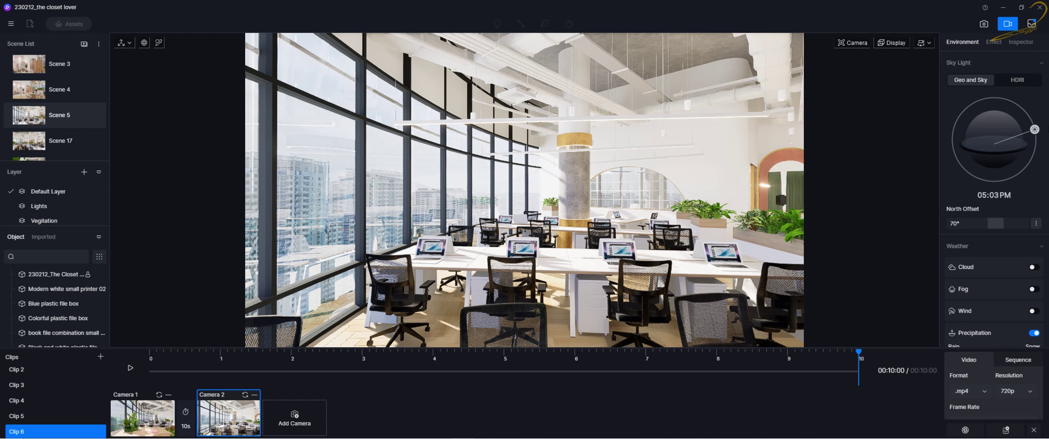
drag(1048, 129, 1048, 127)
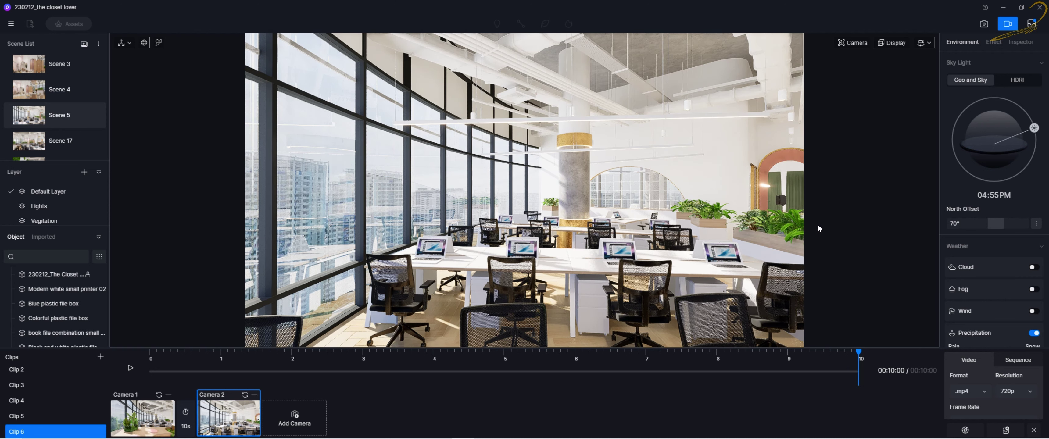
click(244, 395)
click(137, 393)
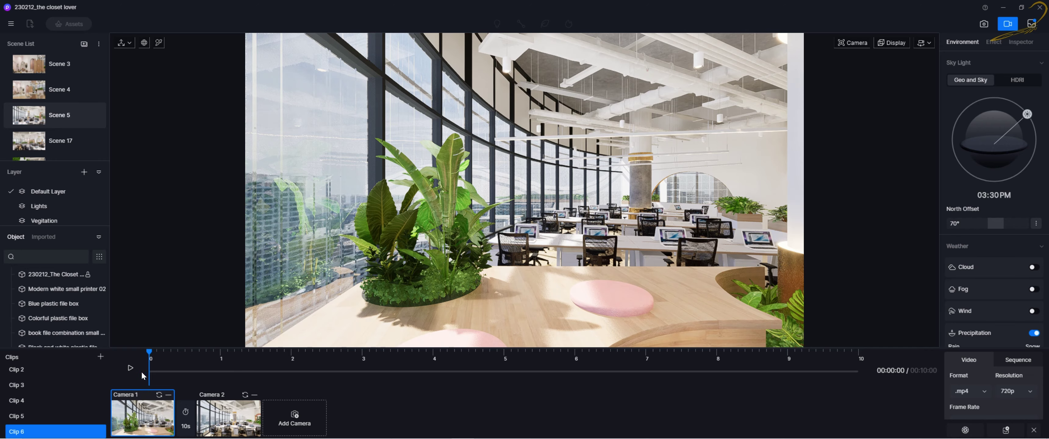
click(132, 369)
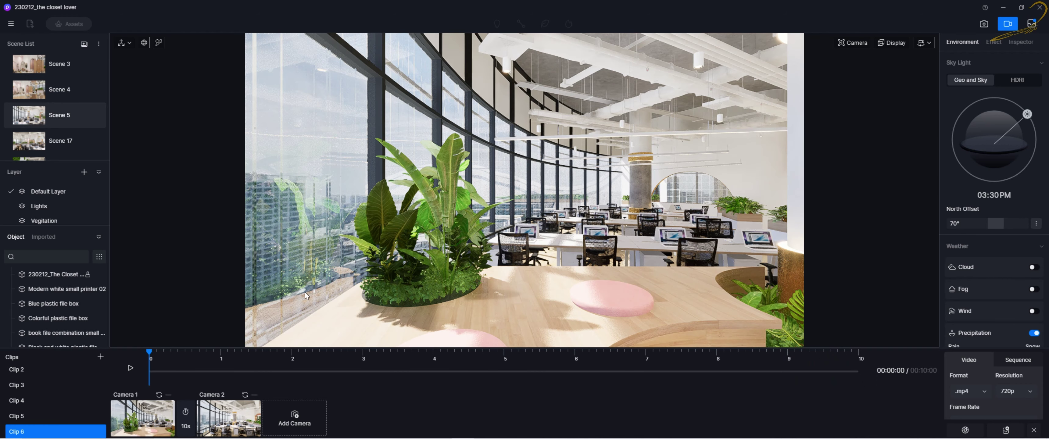
Set the interval between Clip 6's two cameras to 15 seconds and play the clip.
click(185, 423)
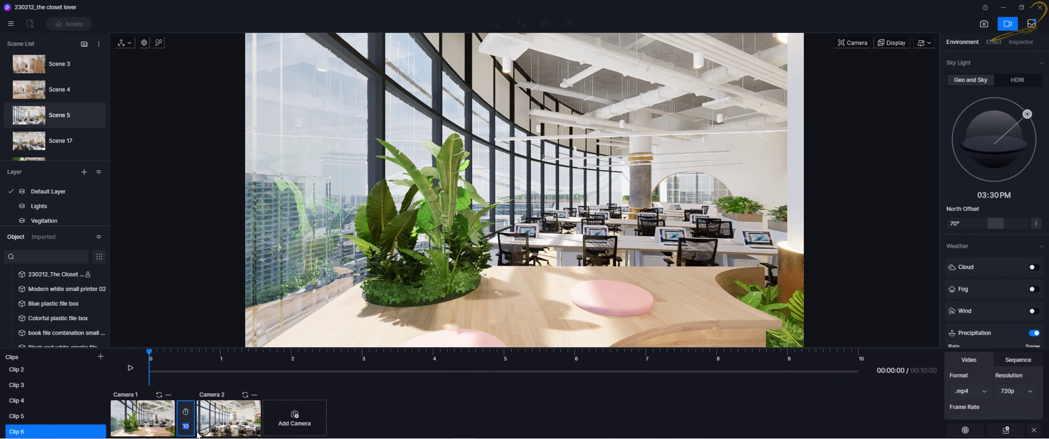
text(15)
key(Return)
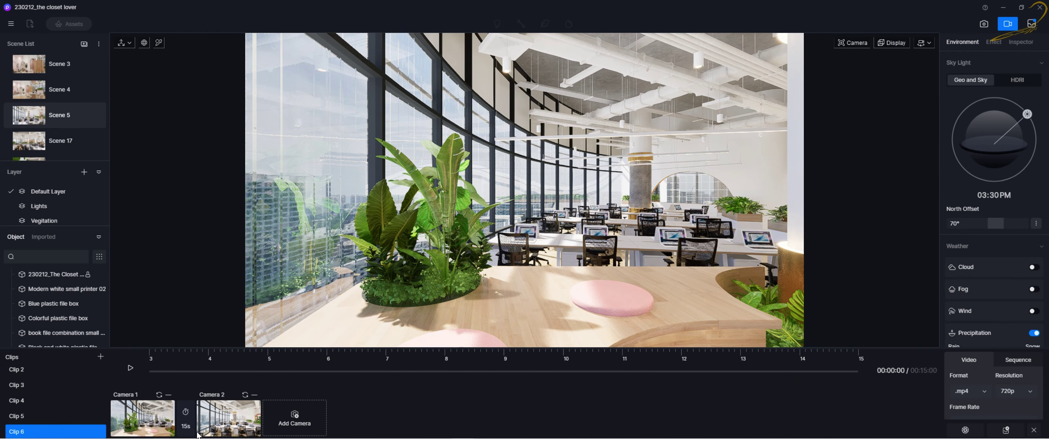
click(131, 370)
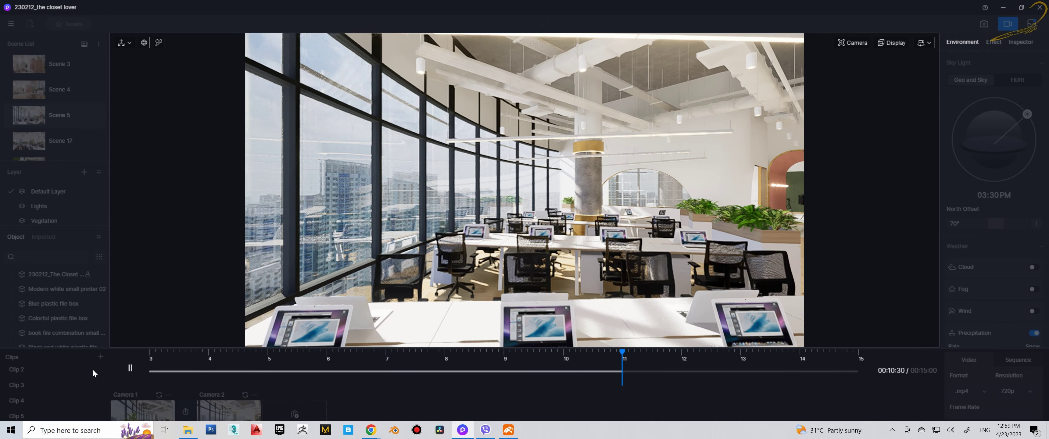
click(131, 369)
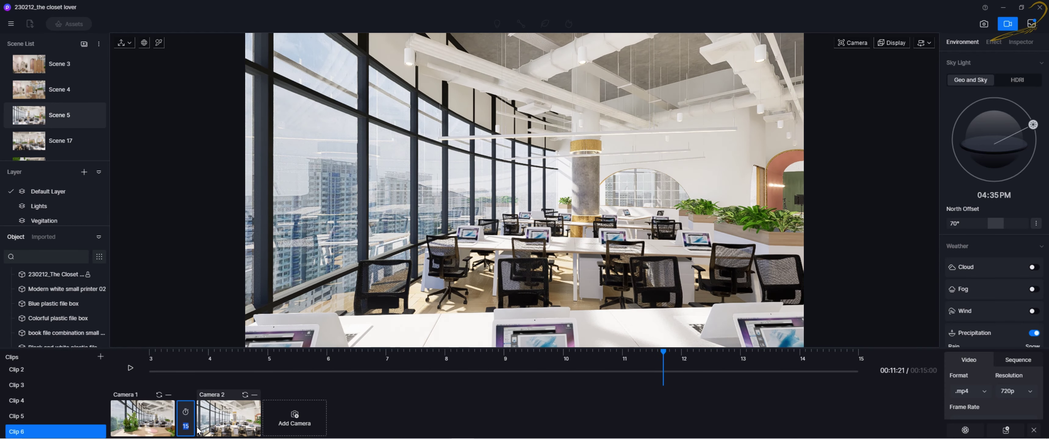
Set Clip 6's camera interval to 12 seconds and play the clip from the first camera.
click(141, 416)
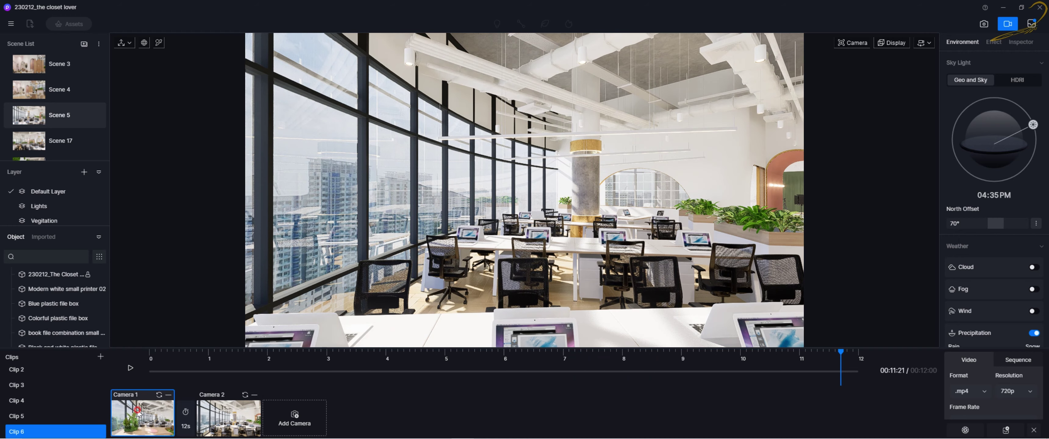
click(131, 368)
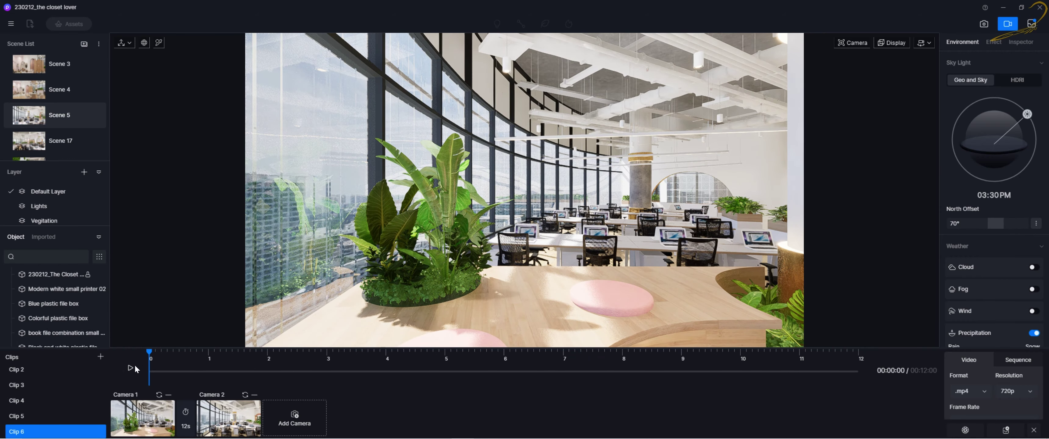
click(134, 368)
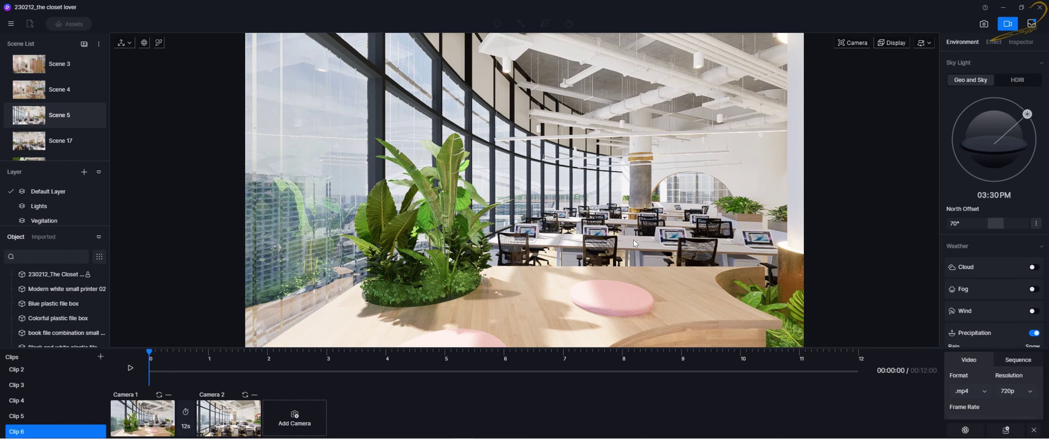
Look through the office for the next shot, past the desks and planters to the pink lounge wall with framed prints.
key(w)
key(d)
key(w)
key(d)
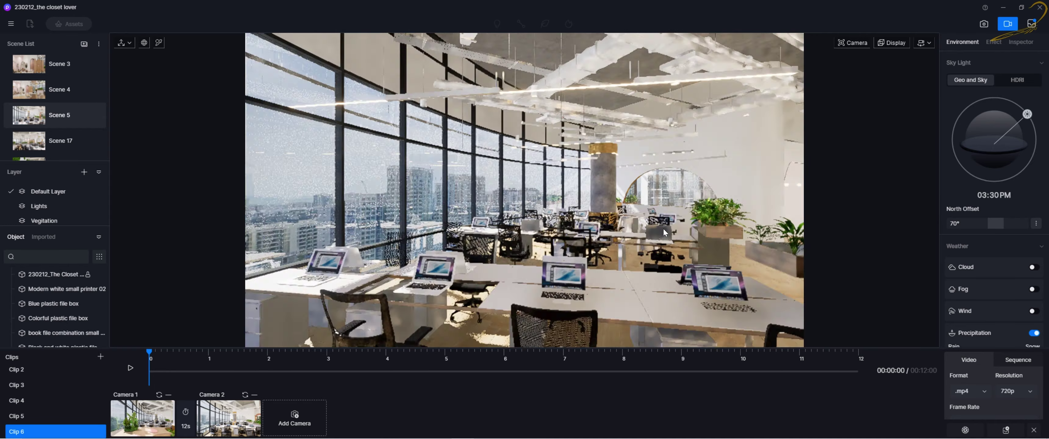
scroll(674, 228, up, 10)
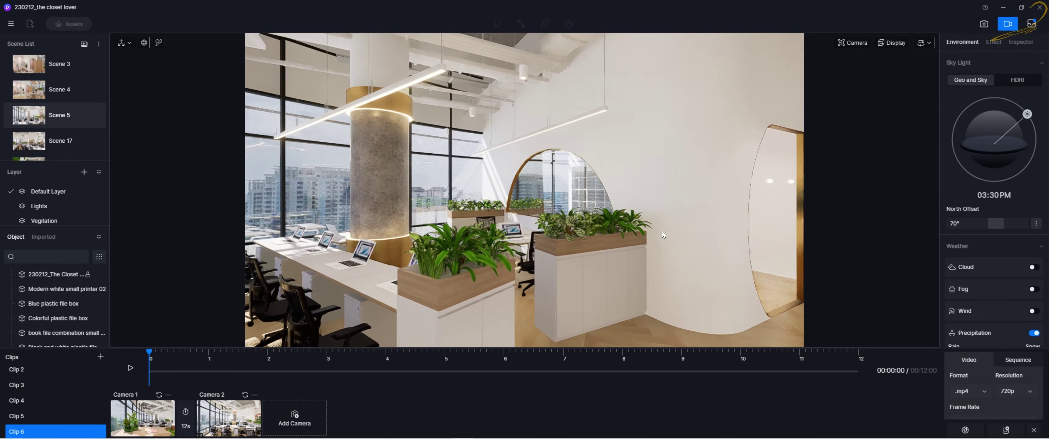
scroll(696, 227, up, 10)
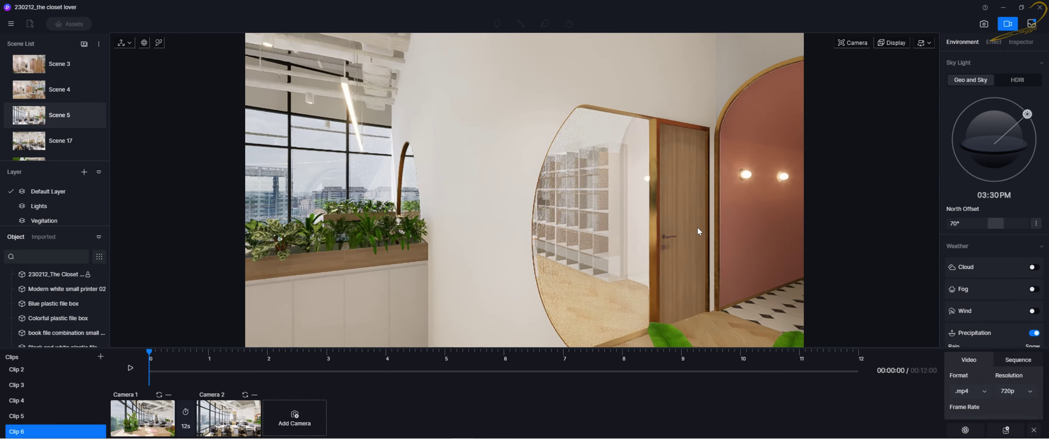
click(668, 216)
right_drag(668, 216, 411, 212)
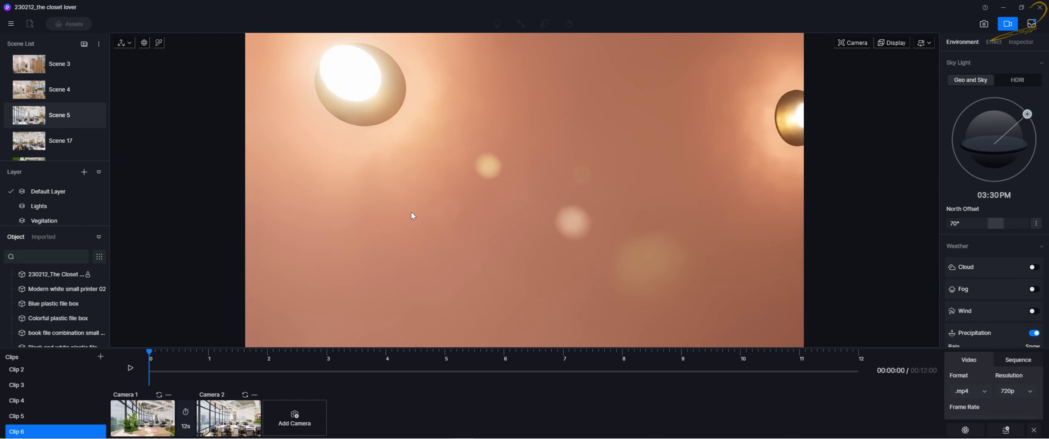
scroll(562, 209, down, 10)
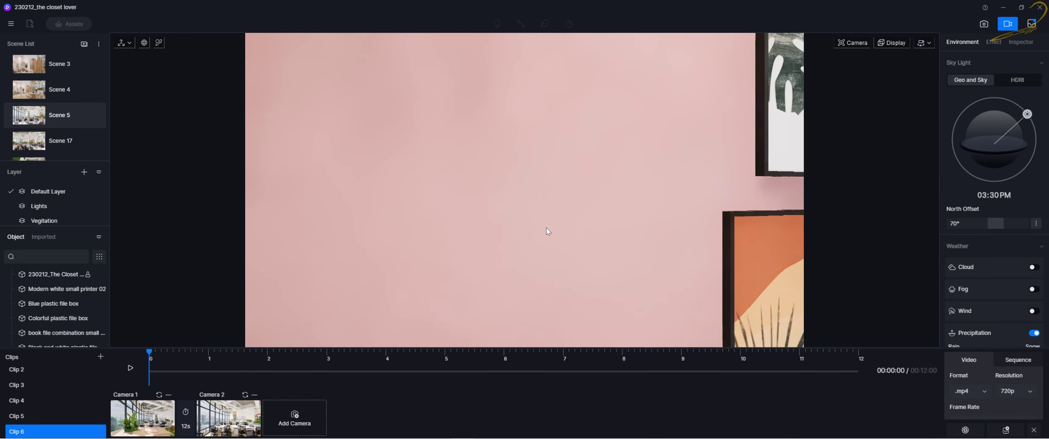
scroll(546, 228, down, 5)
mouse_move(546, 228)
right_down()
mouse_move(609, 228)
mouse_move(511, 217)
mouse_move(559, 223)
right_up()
key(d)
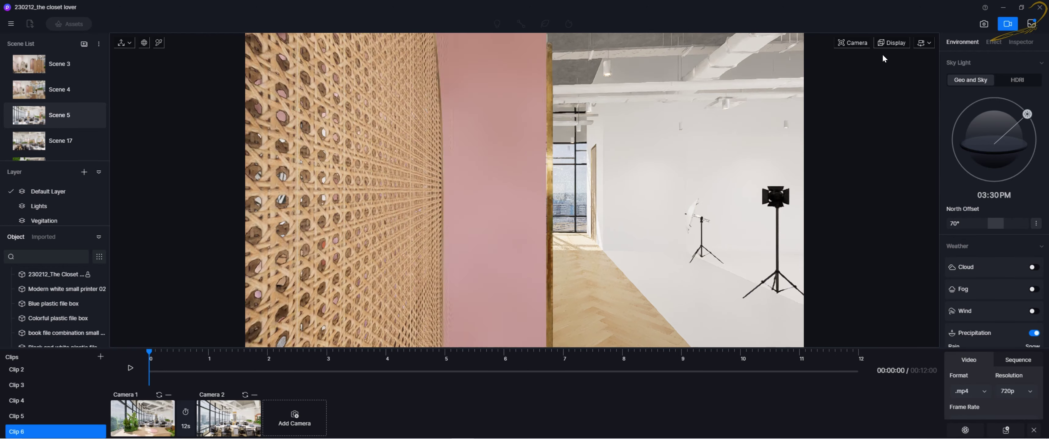
Set the movement speed of the Fly navigation to 3.
click(924, 41)
click(925, 43)
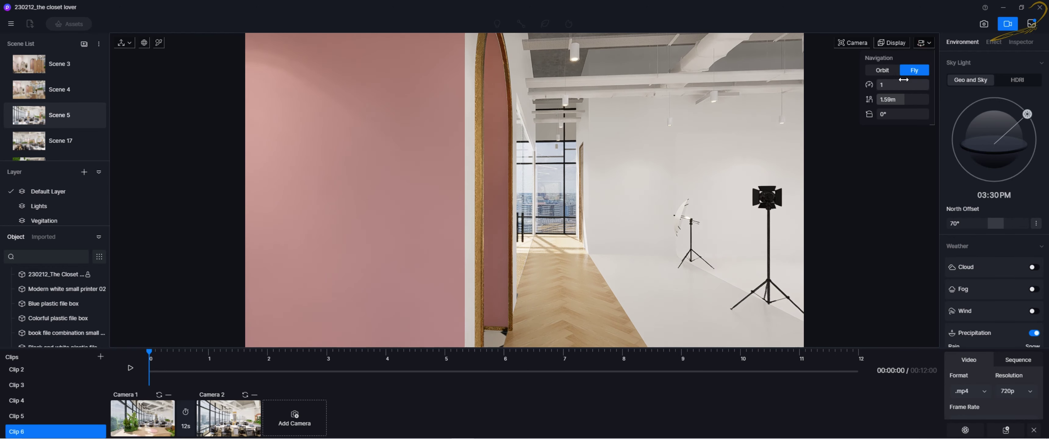
click(890, 87)
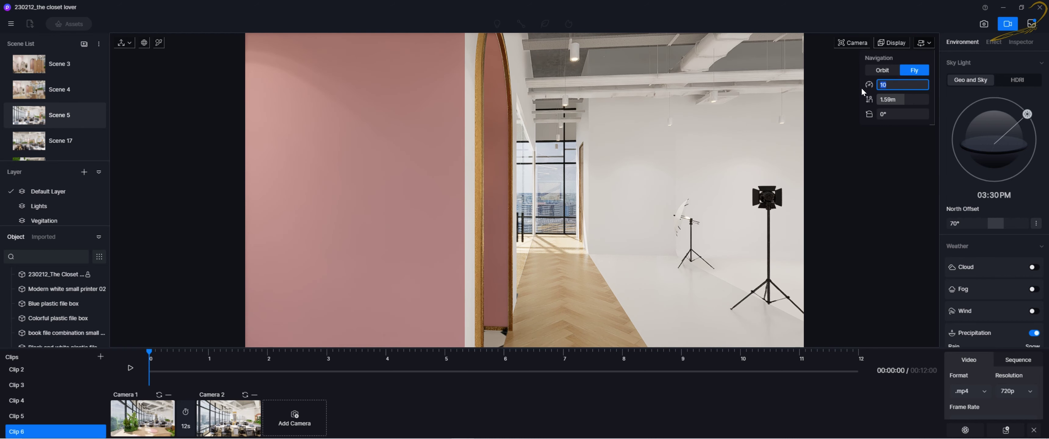
text(3)
key(Return)
Frame the pink arched corridor between the lounge and the glass meeting room, and leave video mode.
right_drag(552, 233, 511, 214)
key(w)
key(w)
key(s)
key(q)
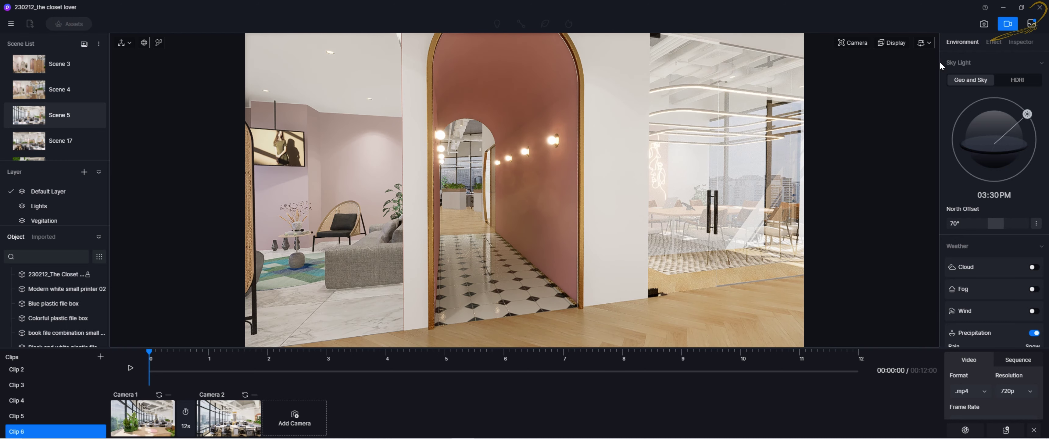
click(1005, 25)
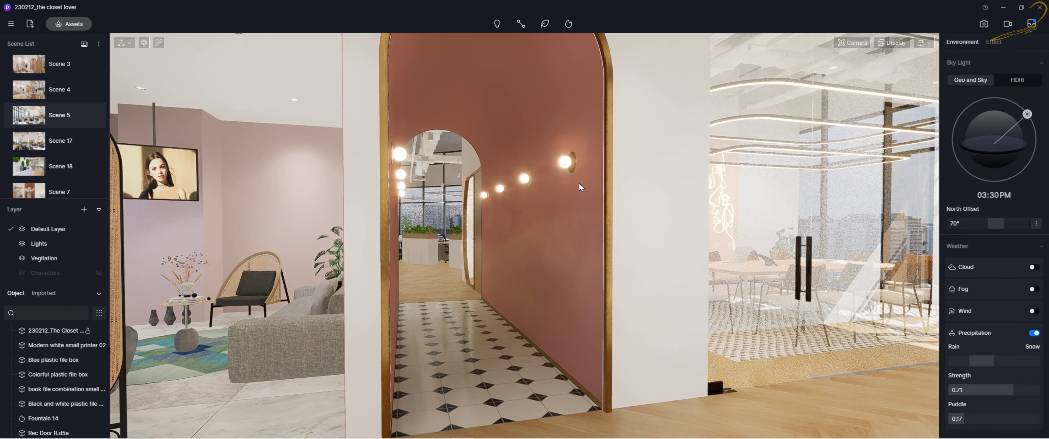
Open the asset library and show the Business characters among the models.
click(83, 24)
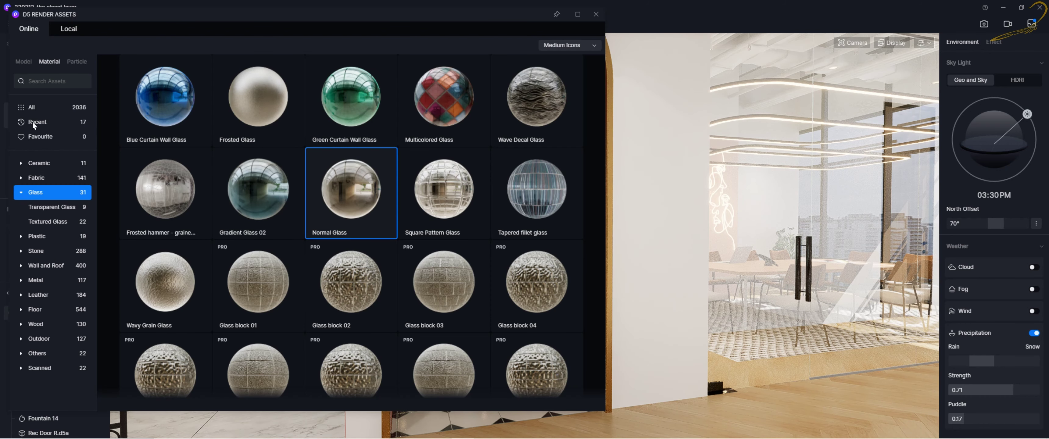
click(24, 62)
click(50, 178)
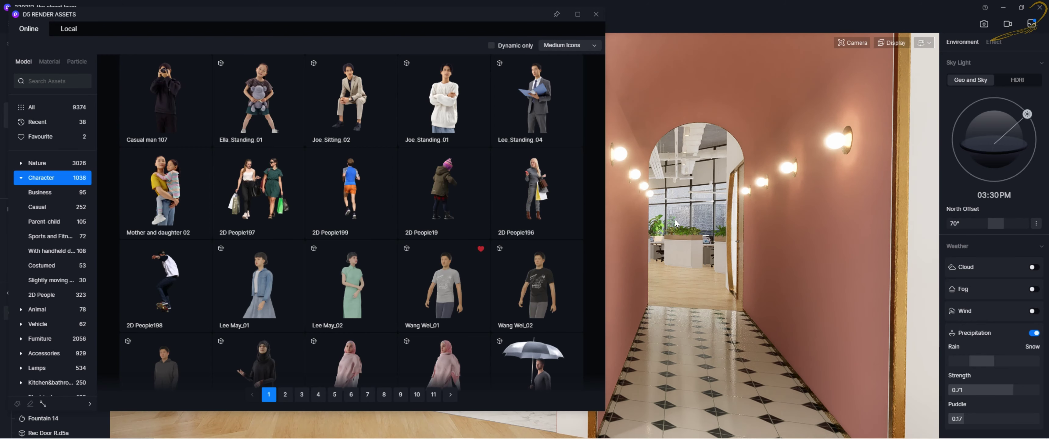
click(51, 206)
click(51, 197)
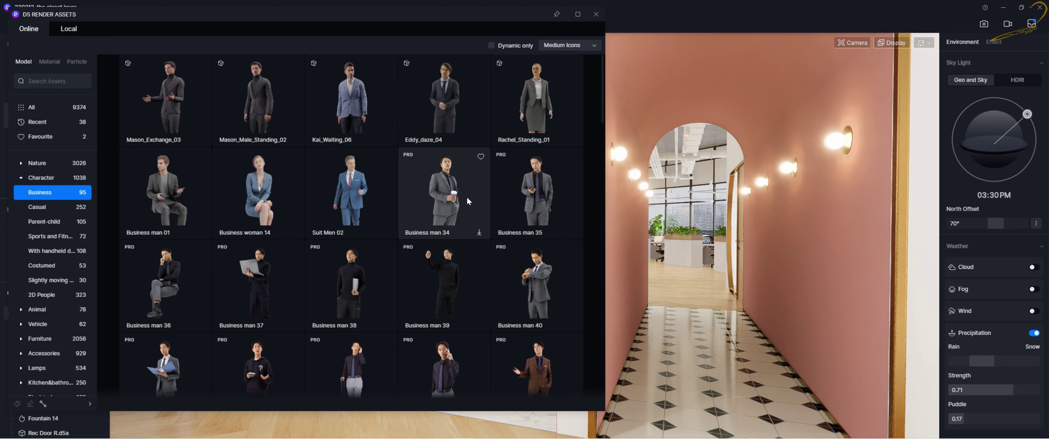
Place the Mason_Walking_01 character on the floor at the far end of the pink arched corridor.
scroll(467, 199, down, 3)
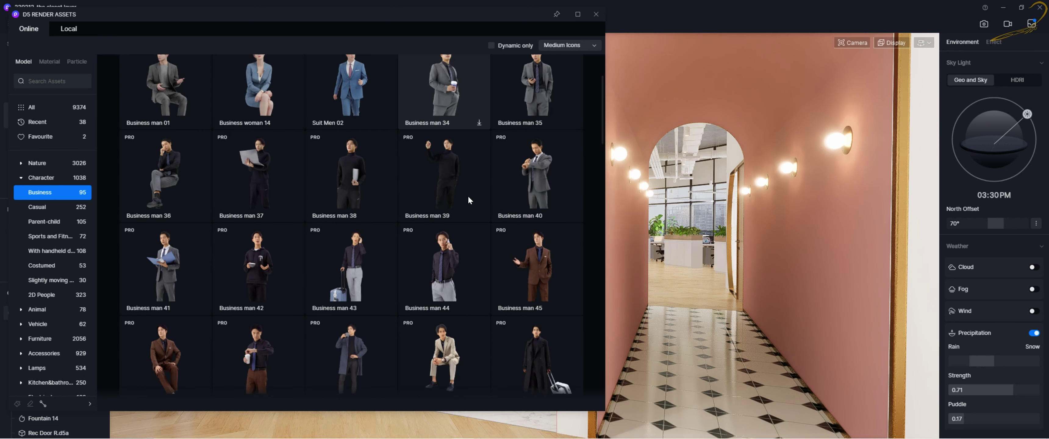
scroll(469, 196, down, 10)
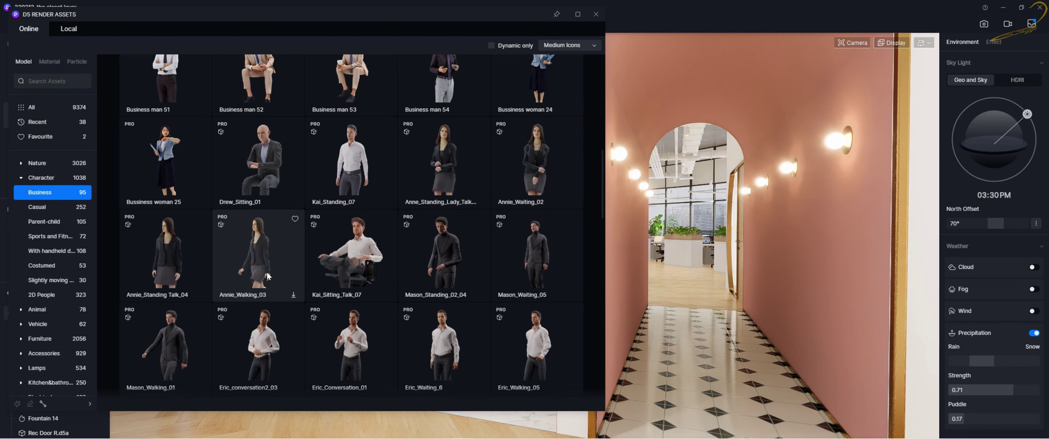
scroll(269, 273, down, 1)
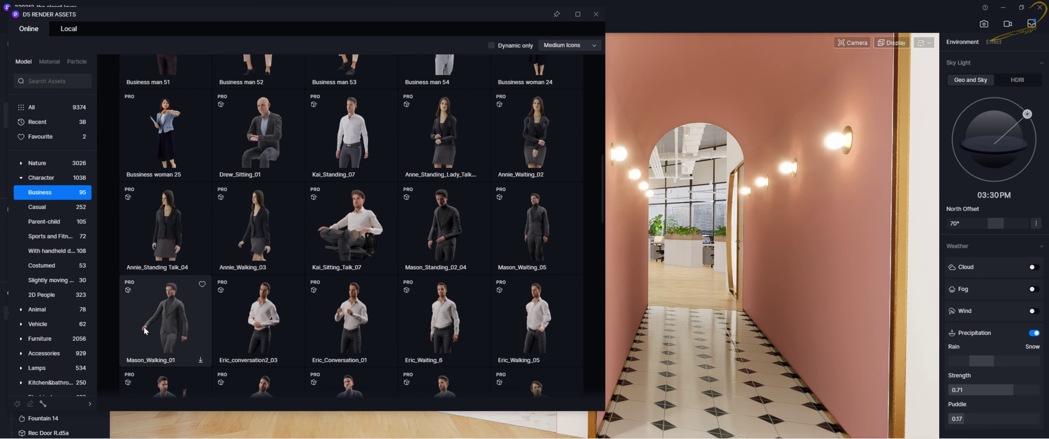
click(158, 327)
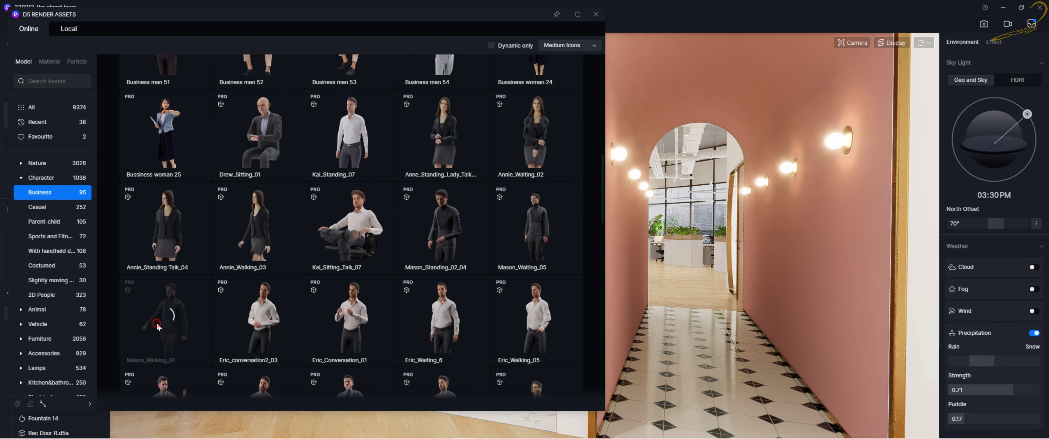
click(178, 320)
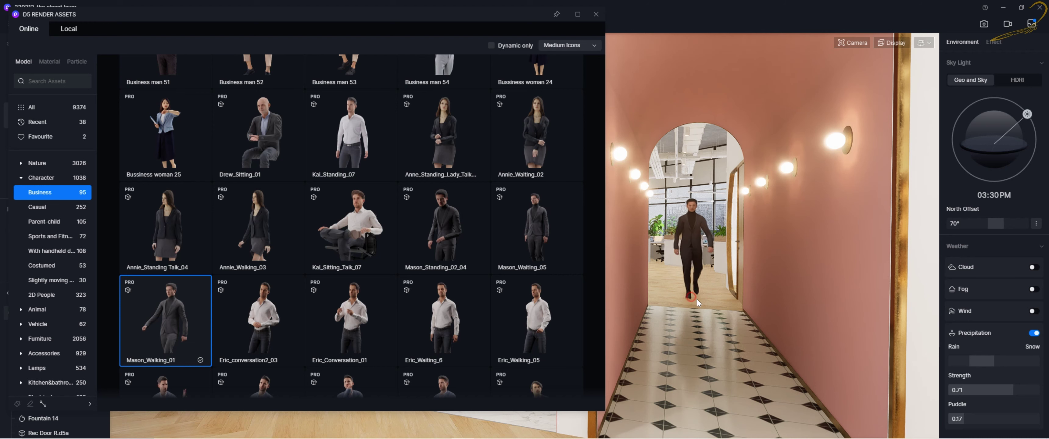
click(695, 299)
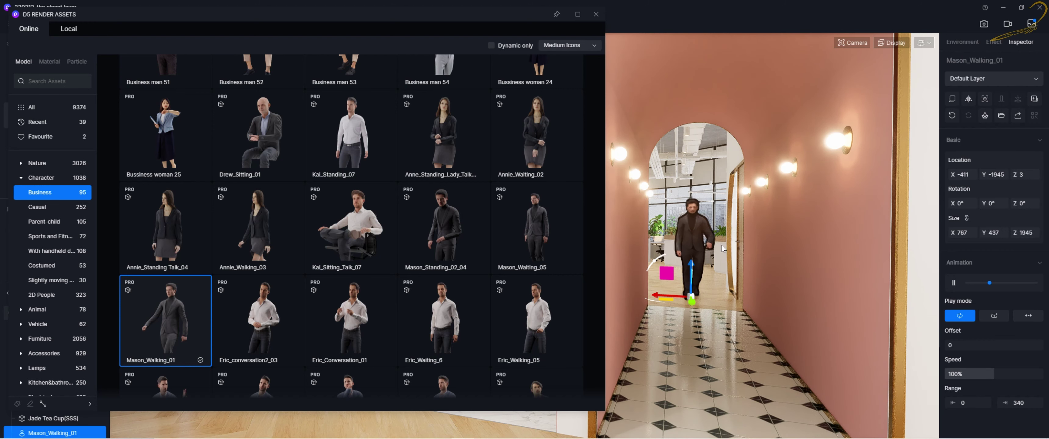
Scale the walking man down to a height of about 1687 and move him forward along the corridor to about Y 1638.
key(r)
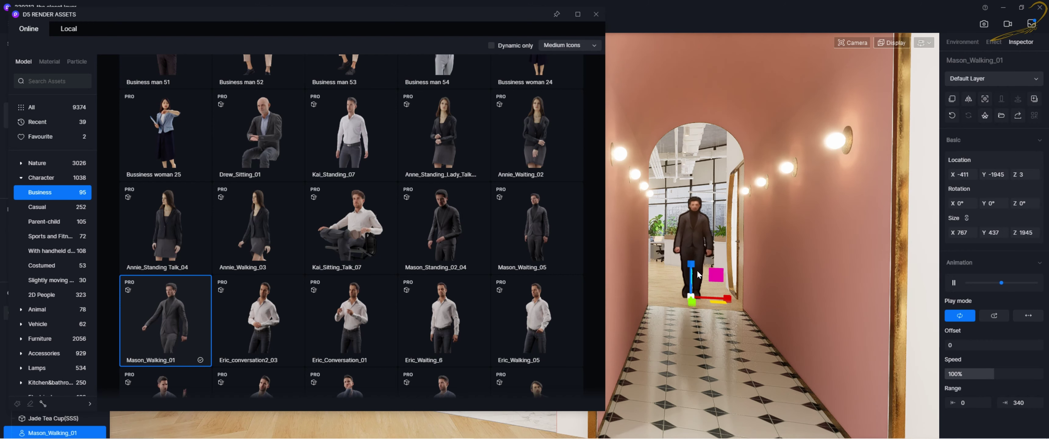
drag(717, 277, 707, 282)
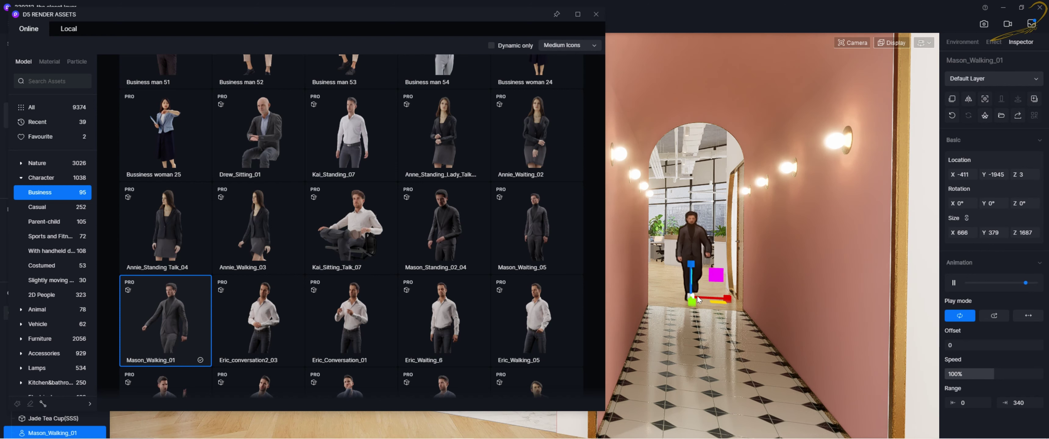
key(r)
drag(691, 308, 701, 328)
scroll(780, 294, down, 3)
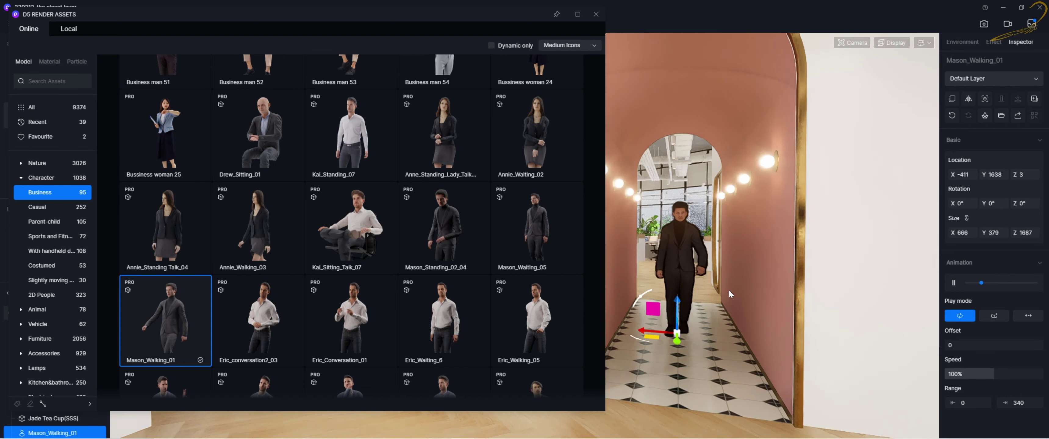
Slide the walking man along the corridor towards its entrance and back to the far end, at about Y -1596.
scroll(780, 295, up, 1)
scroll(779, 295, down, 4)
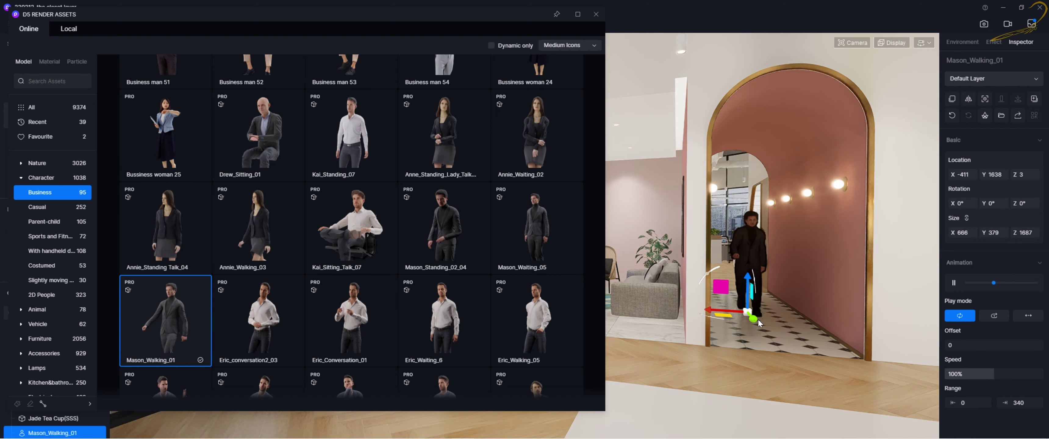
drag(754, 323, 782, 361)
drag(809, 392, 731, 302)
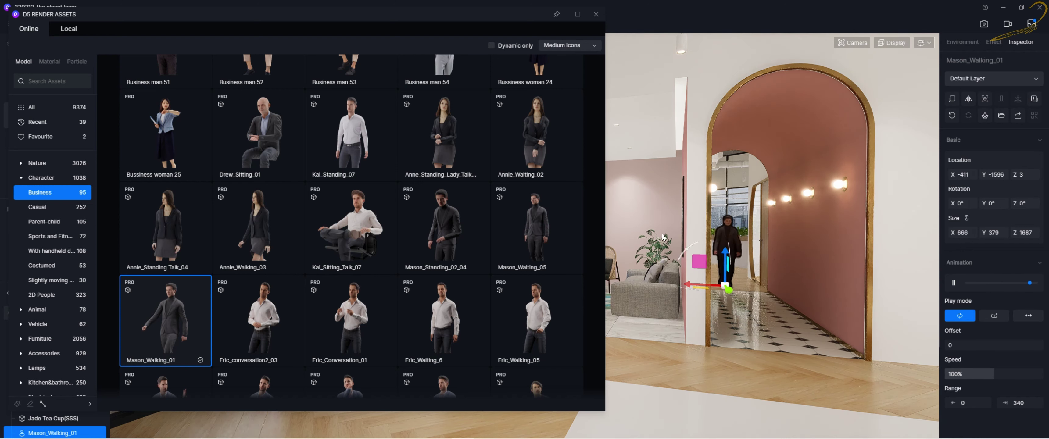
Close the asset library and examine the walking man in the corridor from several viewpoints around the arched entrance.
click(596, 14)
key(d)
key(w)
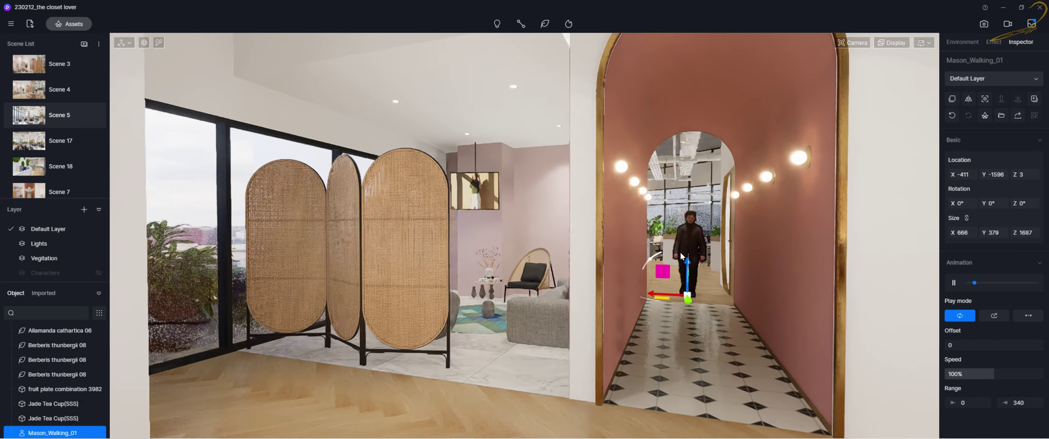
right_drag(680, 252, 703, 226)
key(a)
key(s)
key(a)
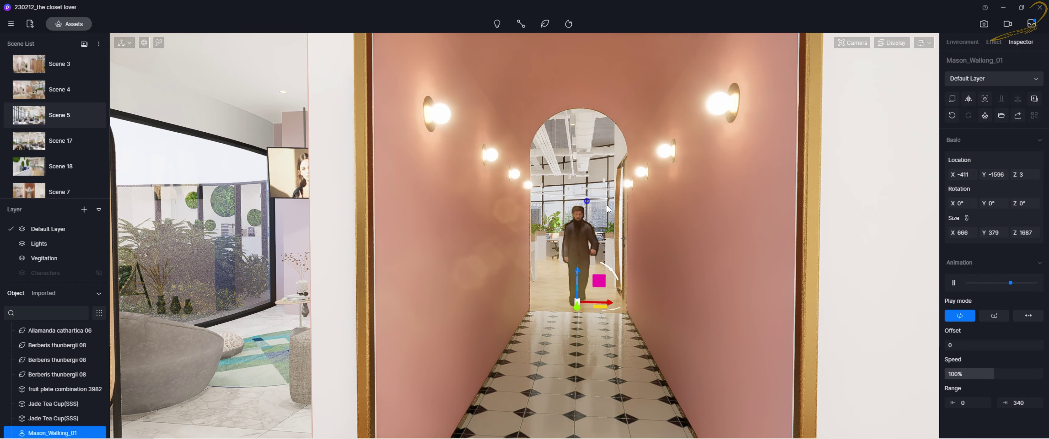
right_drag(637, 218, 684, 227)
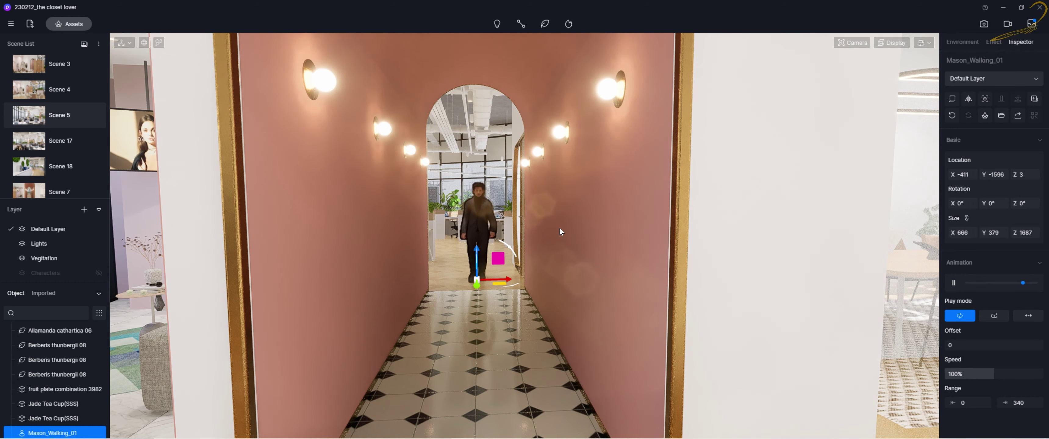
right_drag(583, 247, 568, 232)
key(q)
key(a)
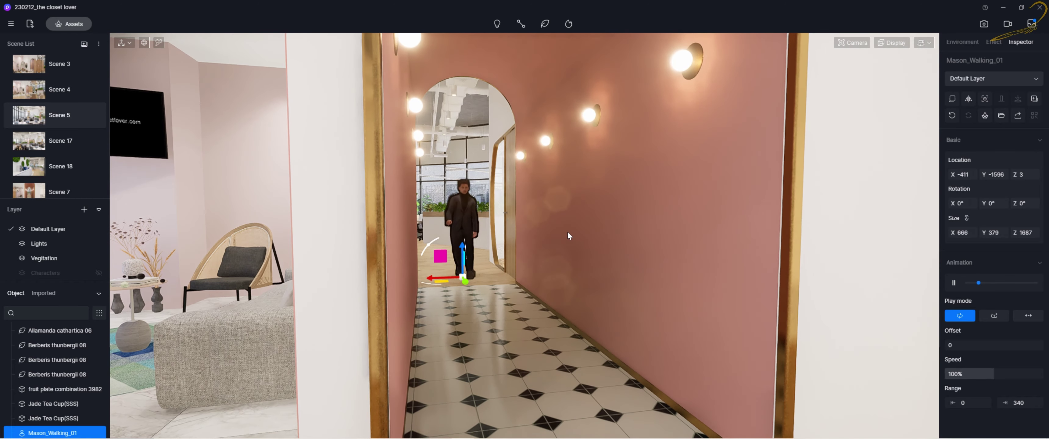
key(q)
key(s)
key(s)
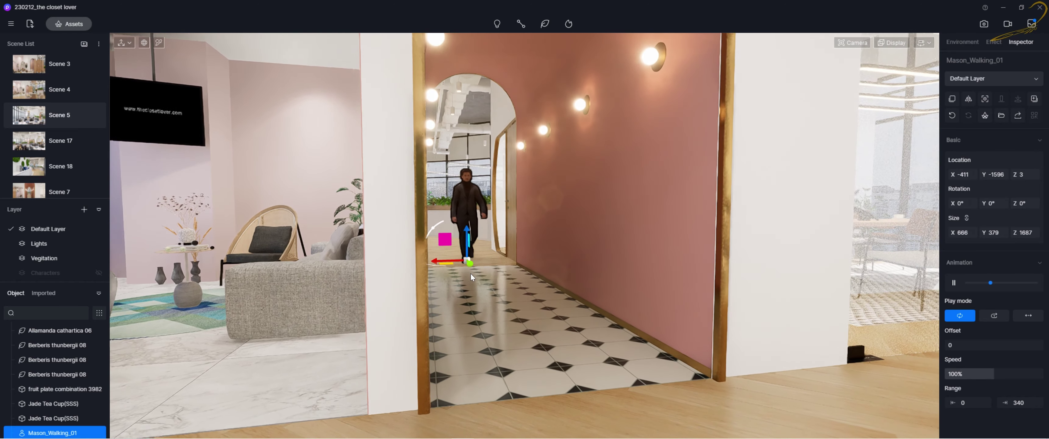
key(d)
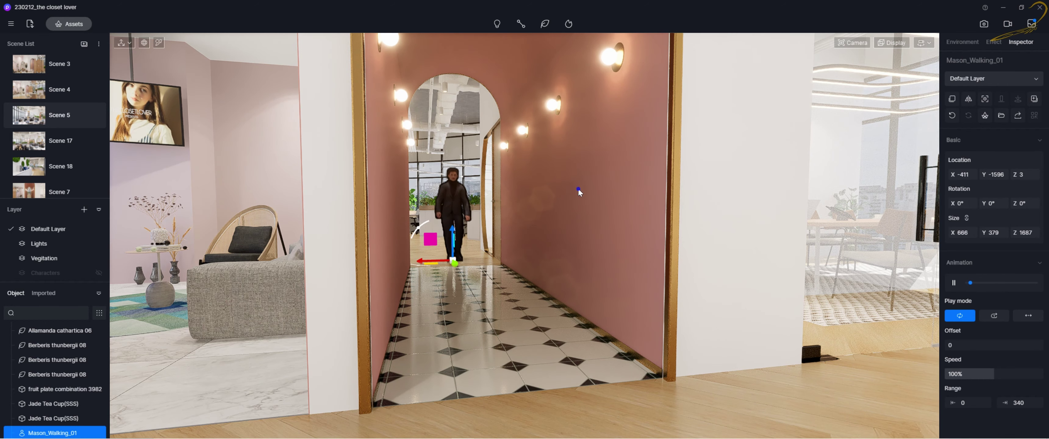
scroll(572, 173, up, 2)
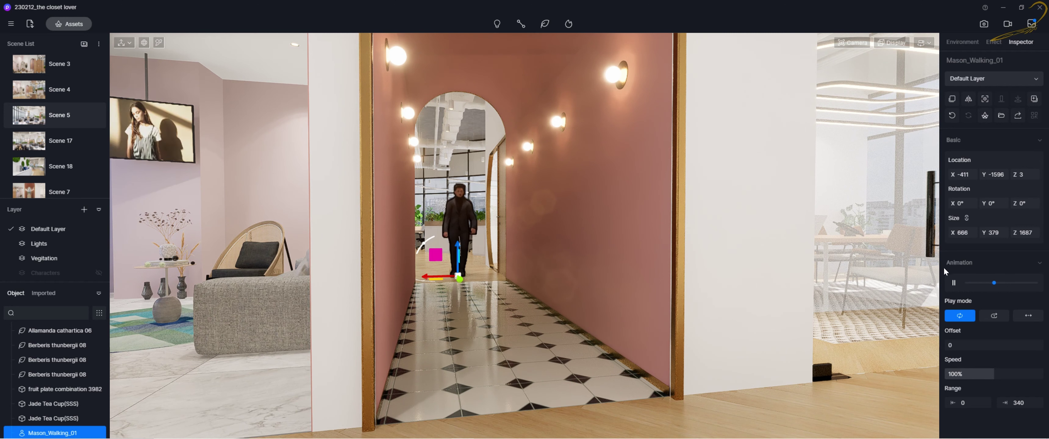
Pause and resume the walking man's animation, try the second play mode, and switch back to looping.
click(953, 283)
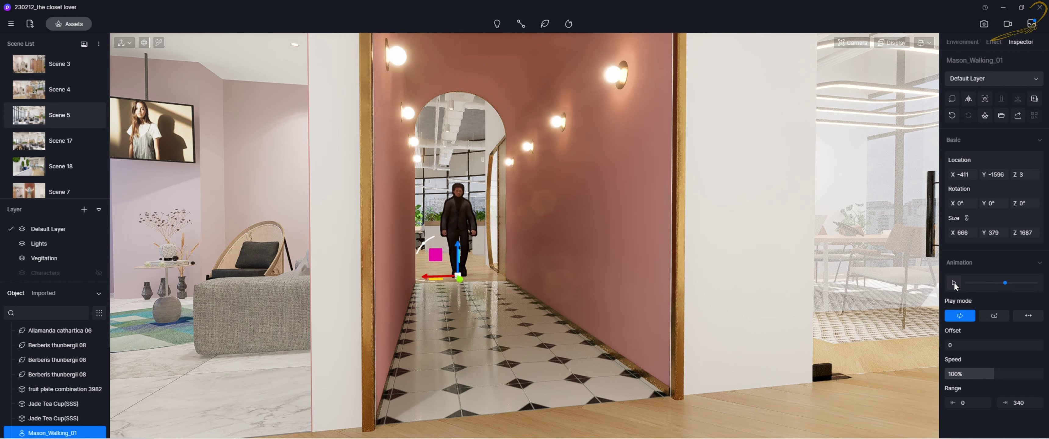
click(956, 283)
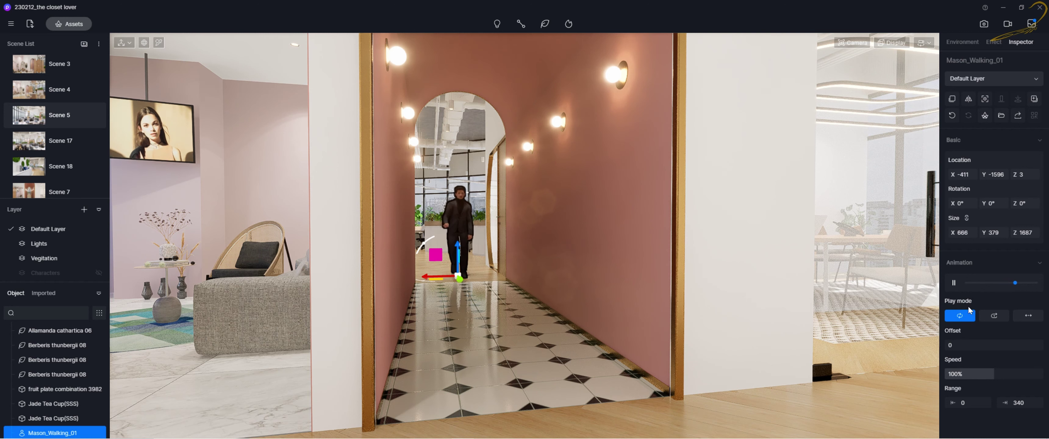
click(985, 318)
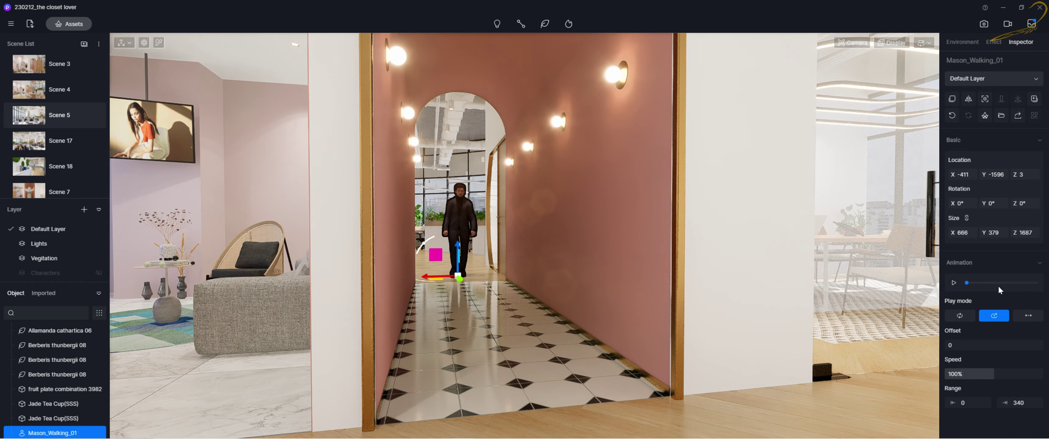
click(957, 313)
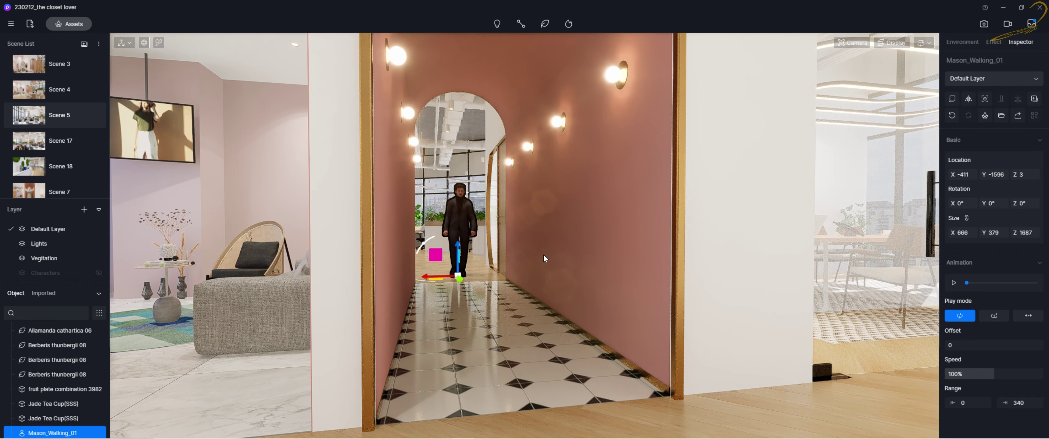
Switch to video editing and frame the whole pink arch between the rattan screen and the glass meeting room.
right_drag(625, 215, 618, 200)
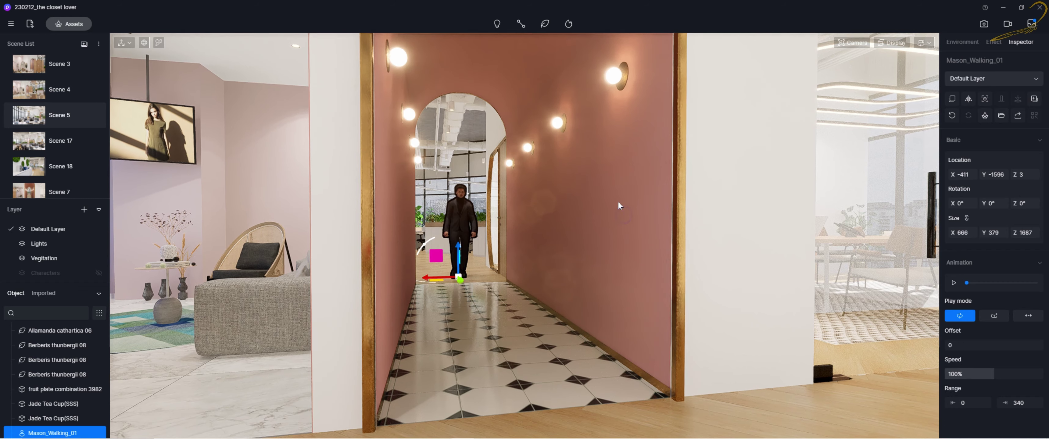
click(1011, 23)
click(1007, 23)
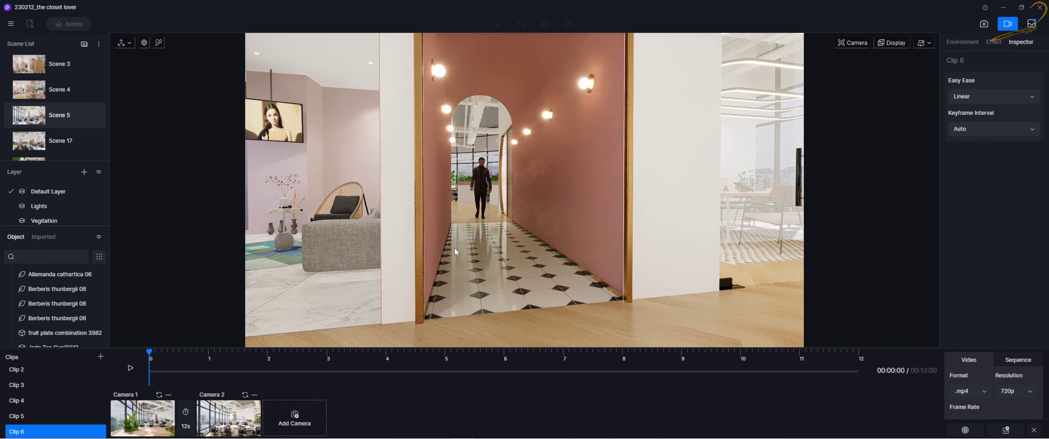
right_drag(454, 248, 531, 235)
scroll(526, 225, down, 3)
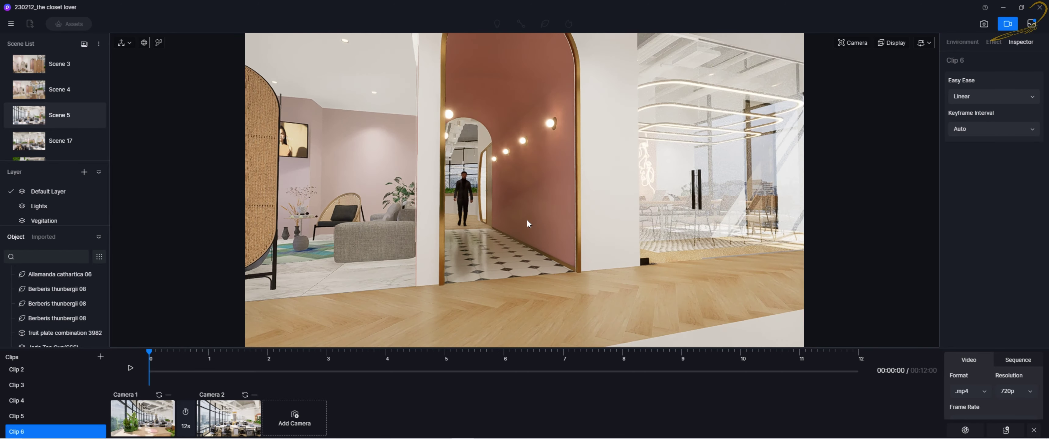
middle_drag(527, 219, 544, 222)
right_drag(581, 249, 555, 259)
middle_drag(555, 259, 526, 257)
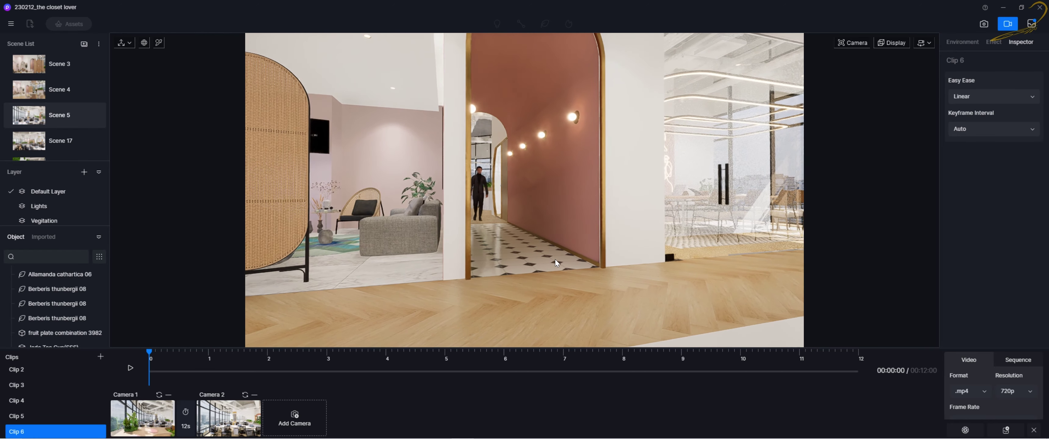
right_drag(555, 251, 562, 244)
key(e)
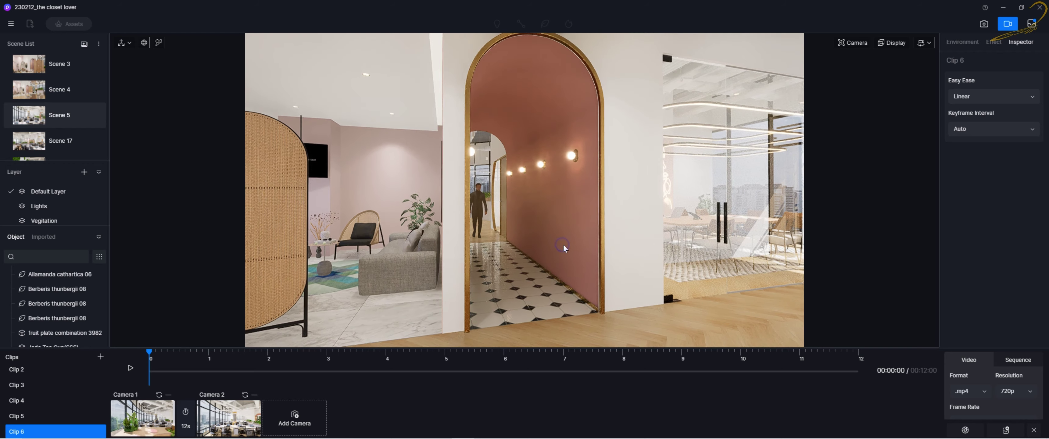
key(e)
scroll(563, 246, down, 1)
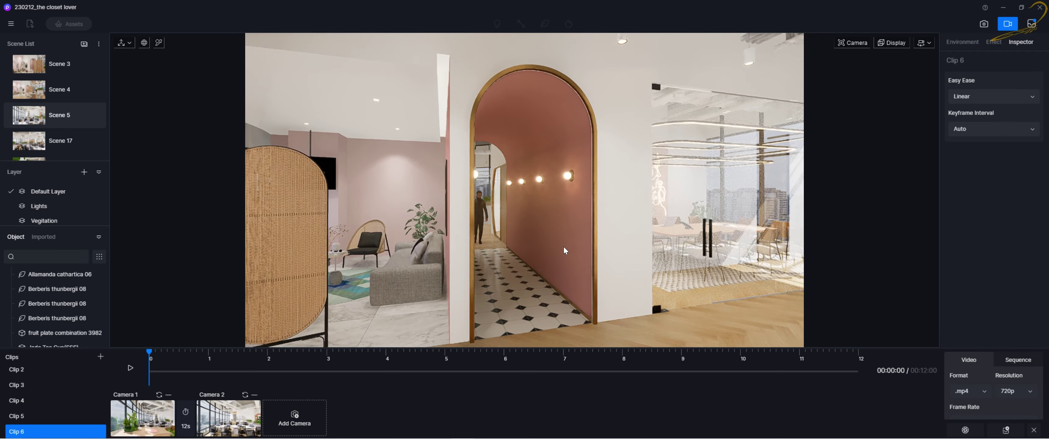
key(a)
key(a)
key(d)
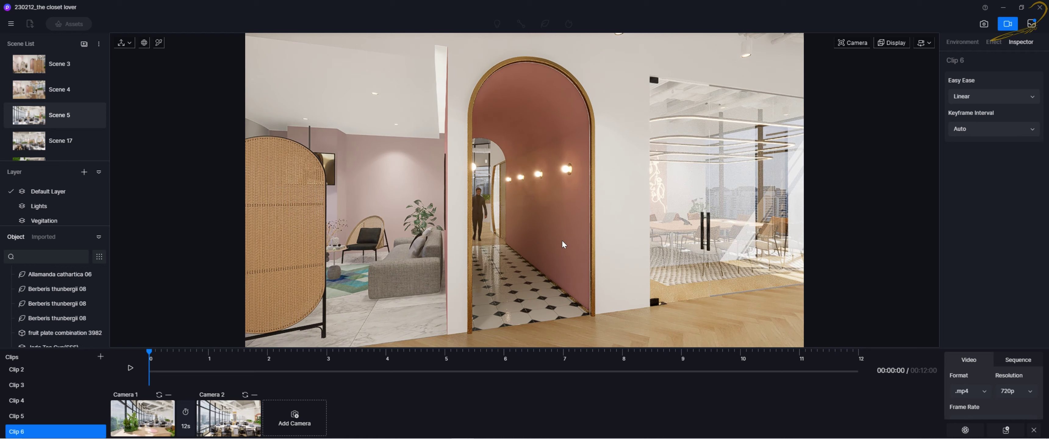
Create a new clip with the arch view as its first camera, and update that camera to a slightly lower viewpoint.
click(101, 357)
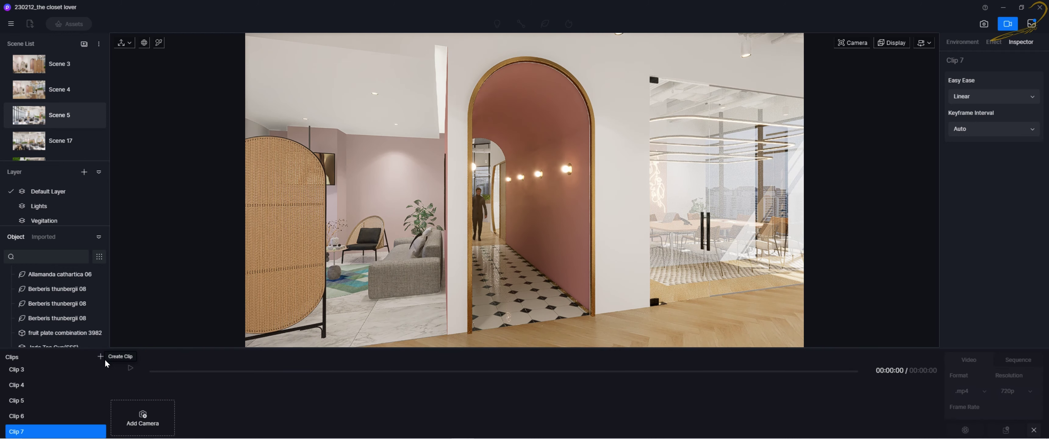
click(159, 414)
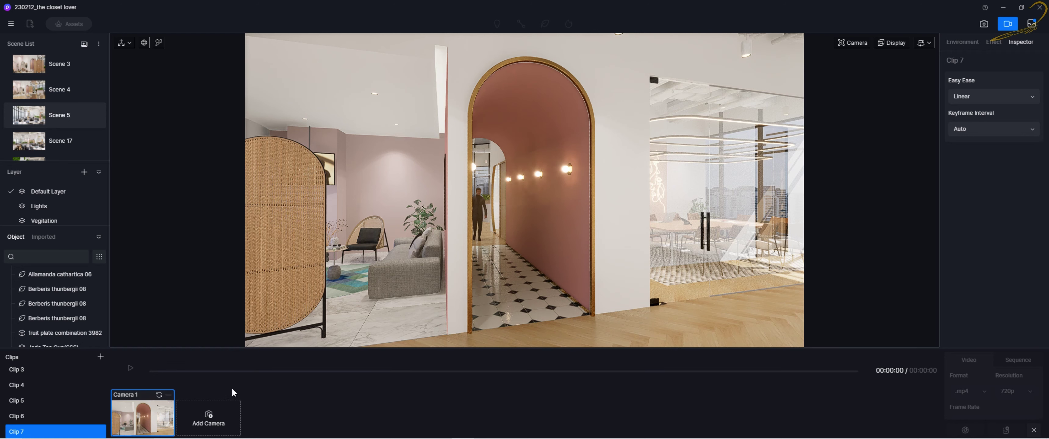
key(q)
key(q)
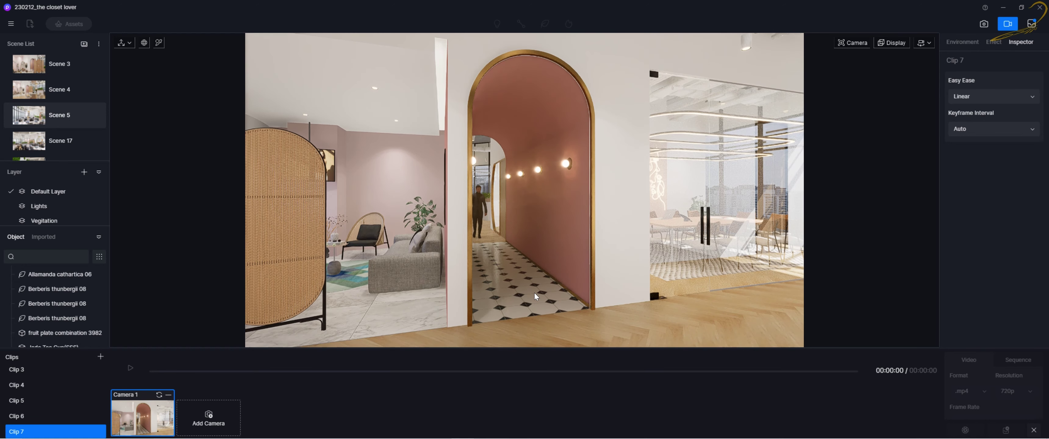
click(160, 394)
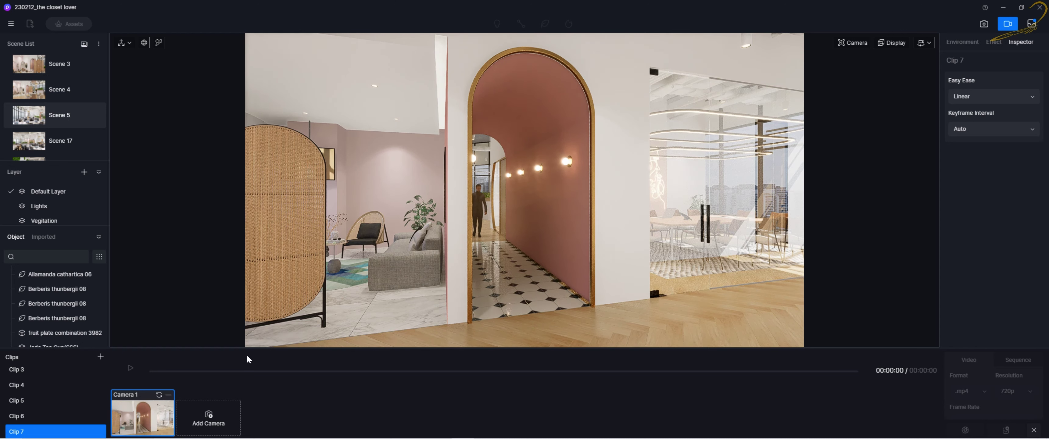
Select the walking man and add a position keyframe for him at the start of the clip.
click(474, 243)
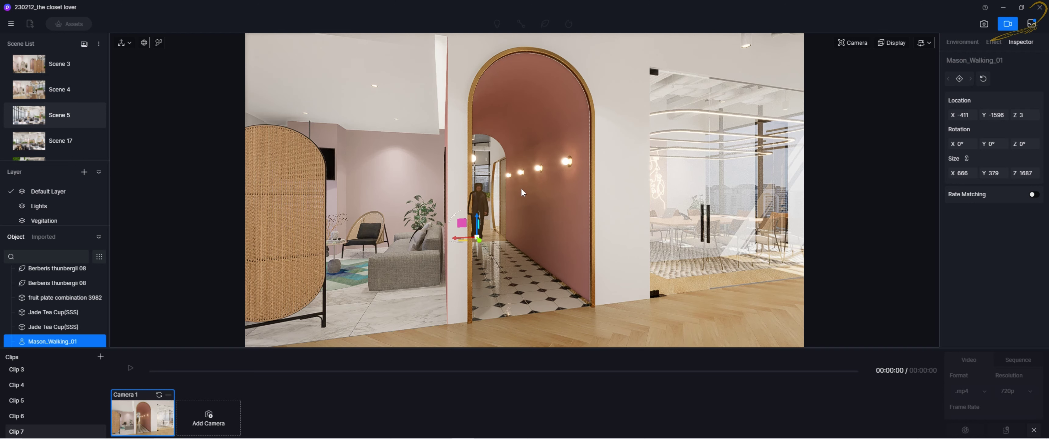
click(478, 198)
click(481, 207)
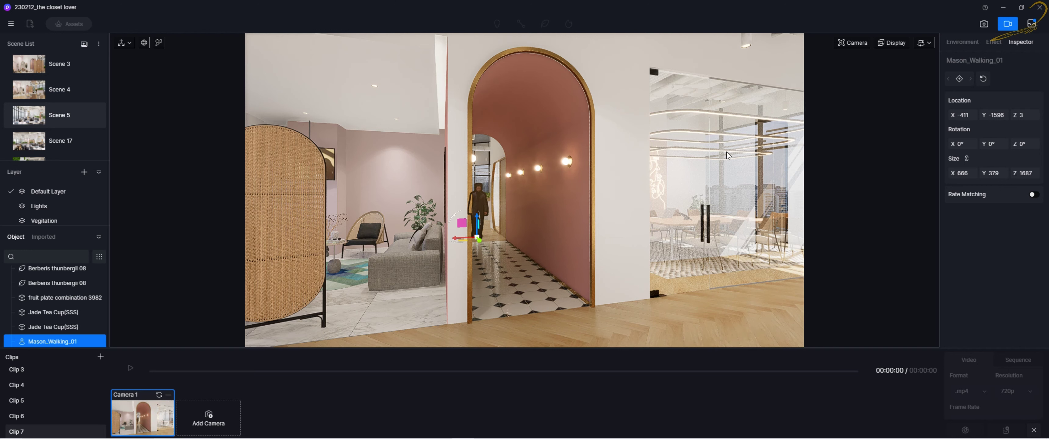
click(959, 79)
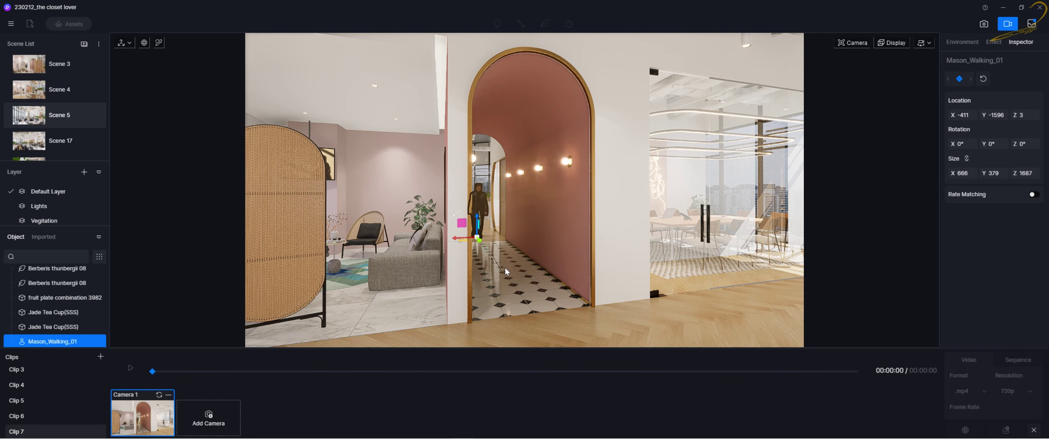
Reframe the arch from its other side so the corridor's far end is visible, and add this view as the second camera.
right_drag(556, 252, 461, 252)
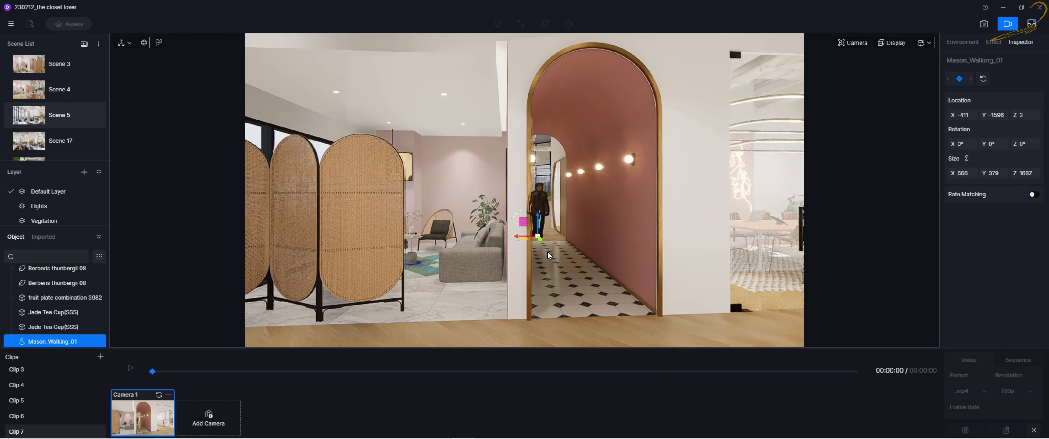
middle_drag(547, 251, 509, 236)
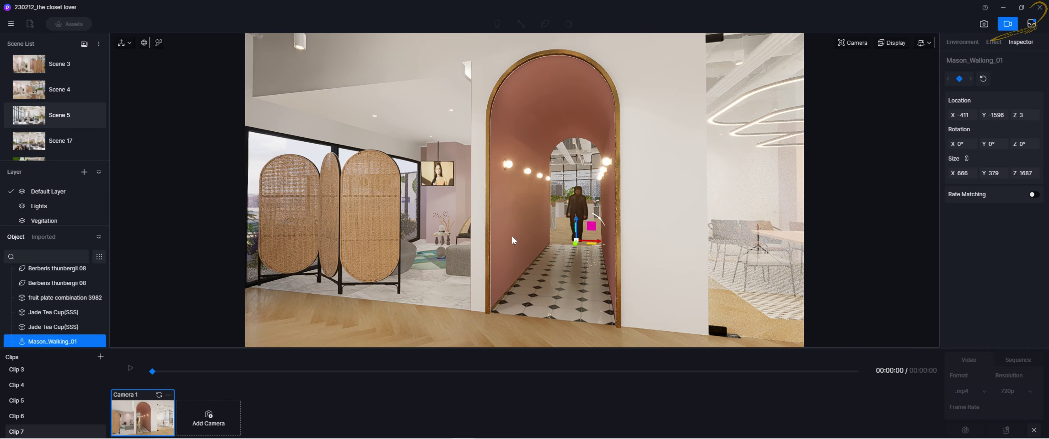
right_drag(512, 237, 505, 243)
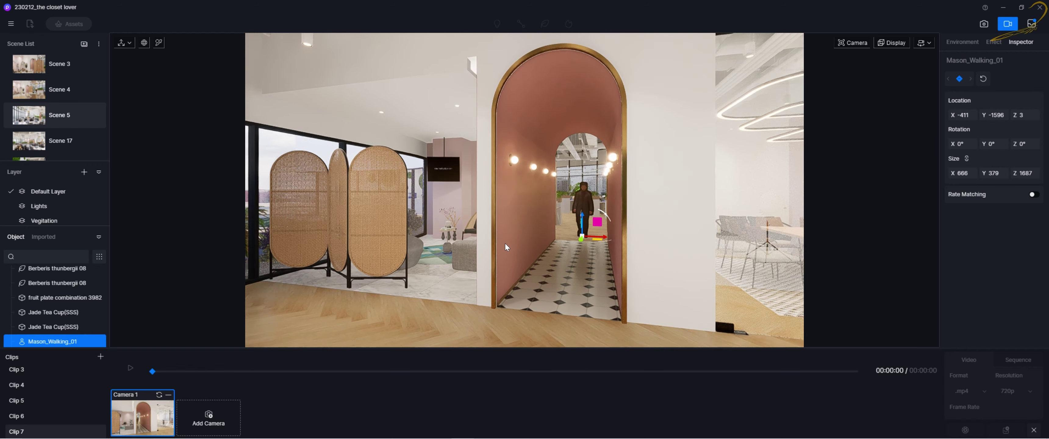
scroll(505, 244, down, 3)
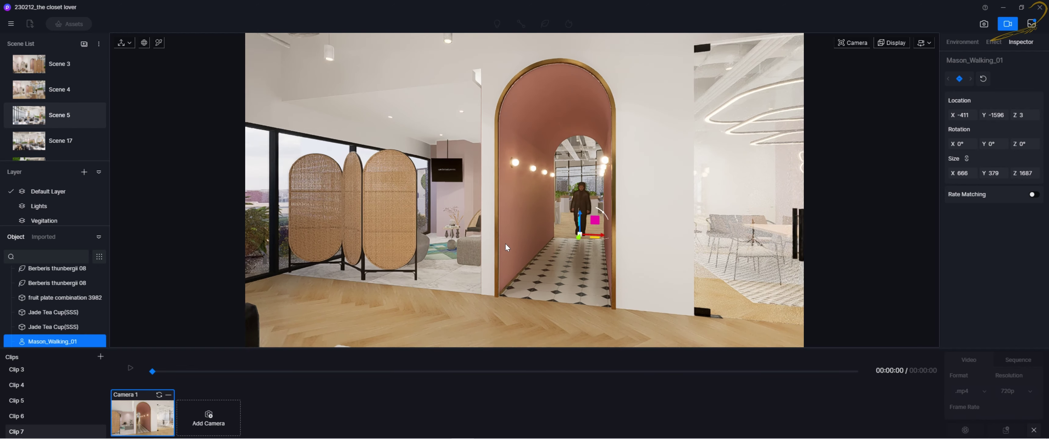
scroll(504, 242, up, 5)
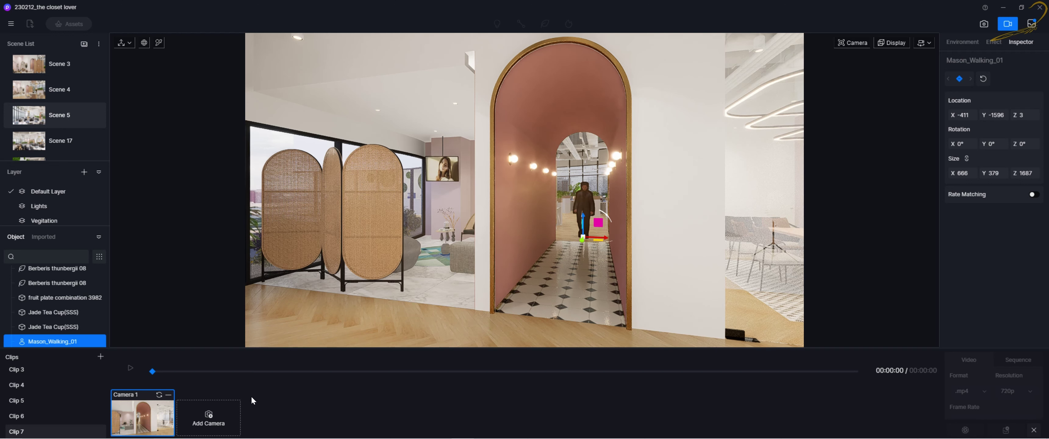
click(228, 413)
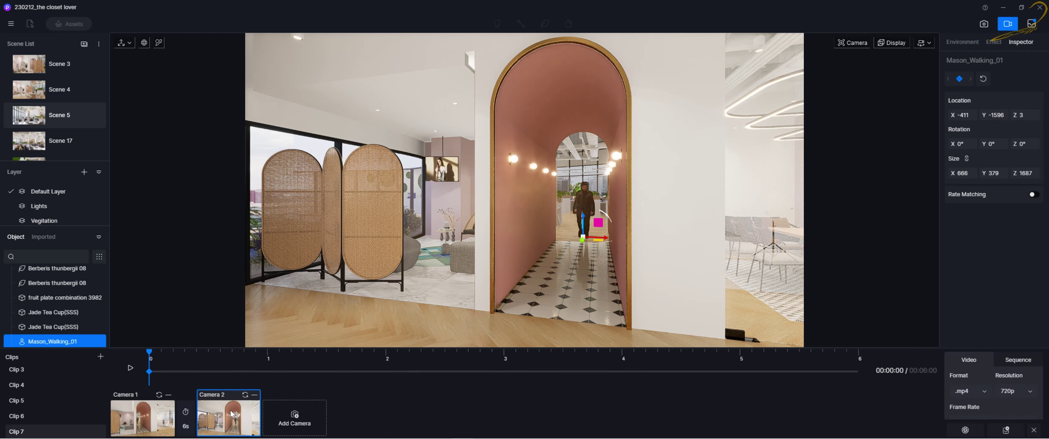
Keyframe the walking man at 6 seconds after moving him out of the corridor to about Y 6521, and return to the first camera.
click(228, 410)
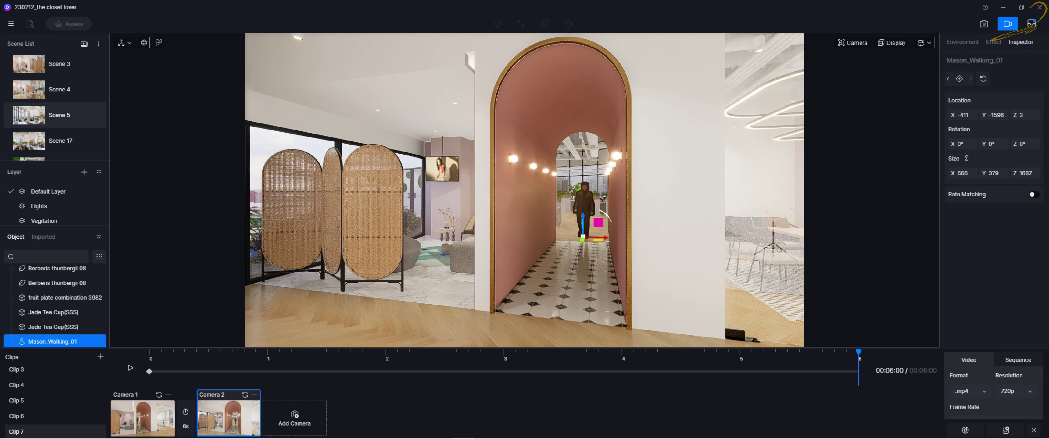
click(226, 403)
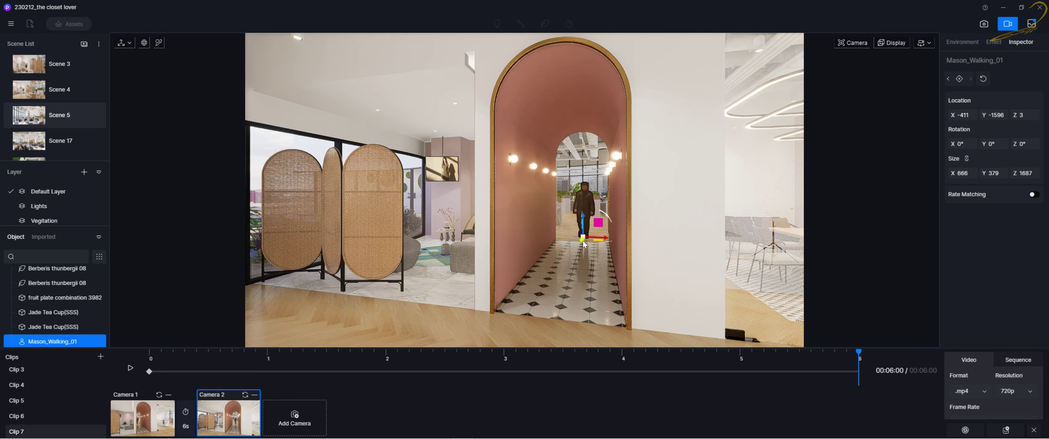
drag(584, 244, 439, 438)
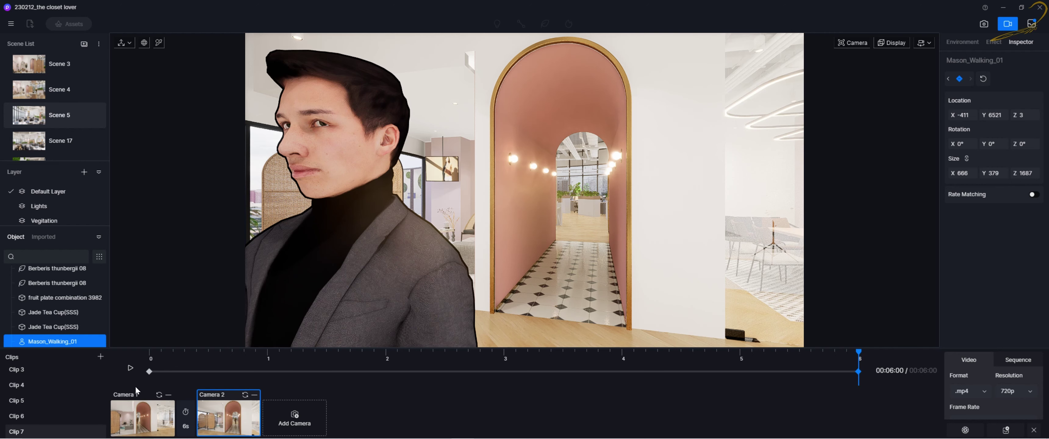
click(141, 408)
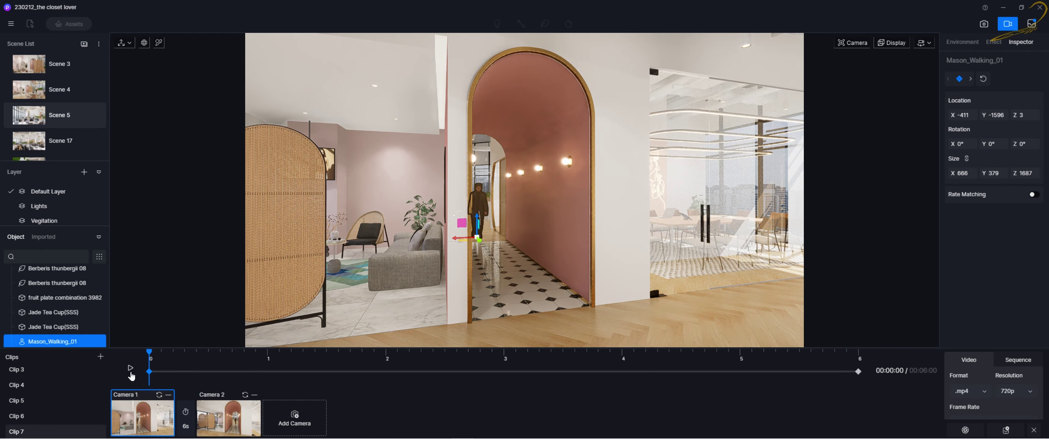
Play back the clip, and set the travel time between its two cameras to 10 seconds.
click(130, 369)
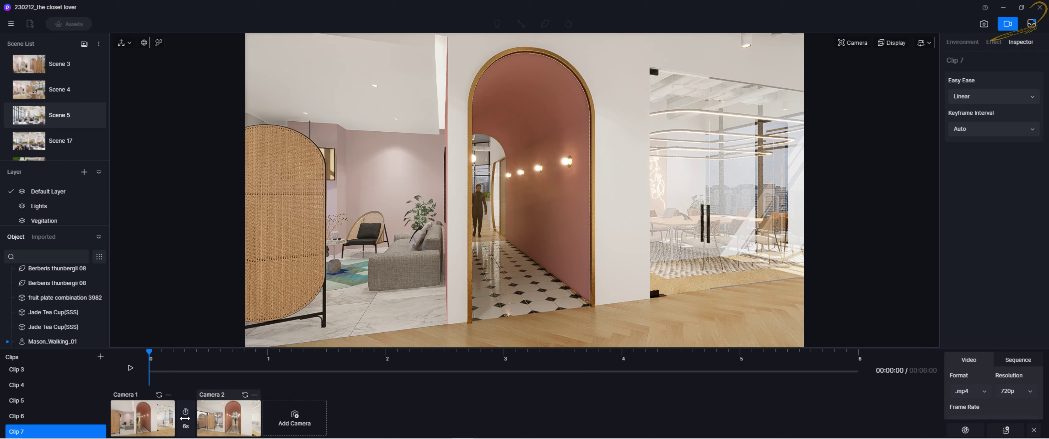
double_click(187, 426)
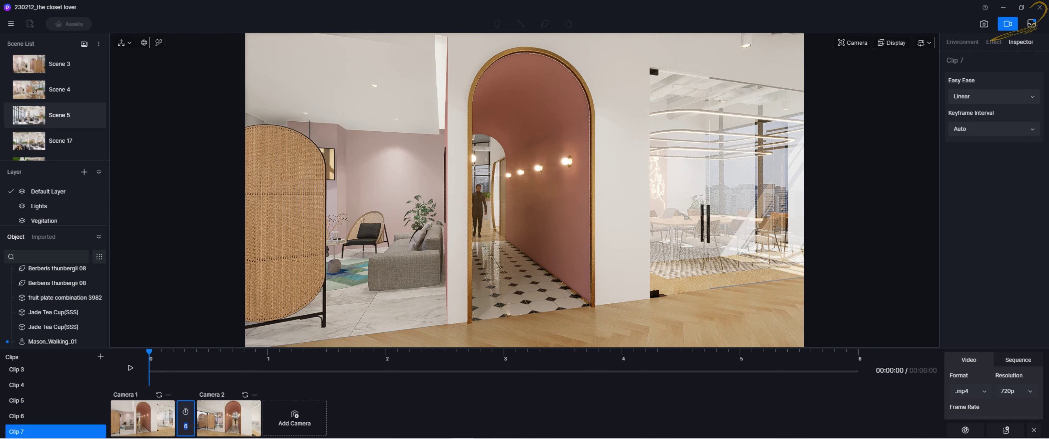
key(Return)
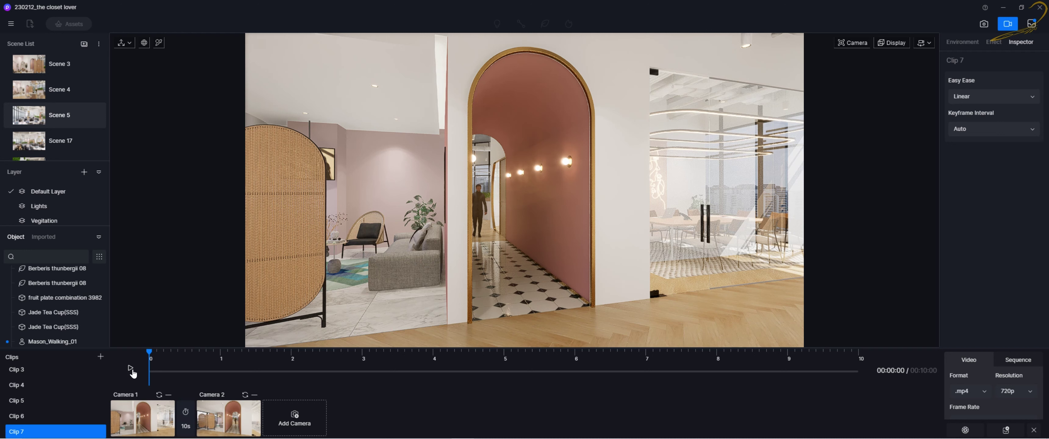
Inspect the walking man's keyframes on the lengthened timeline, and play back the clip to check his pace against the camera move.
click(479, 205)
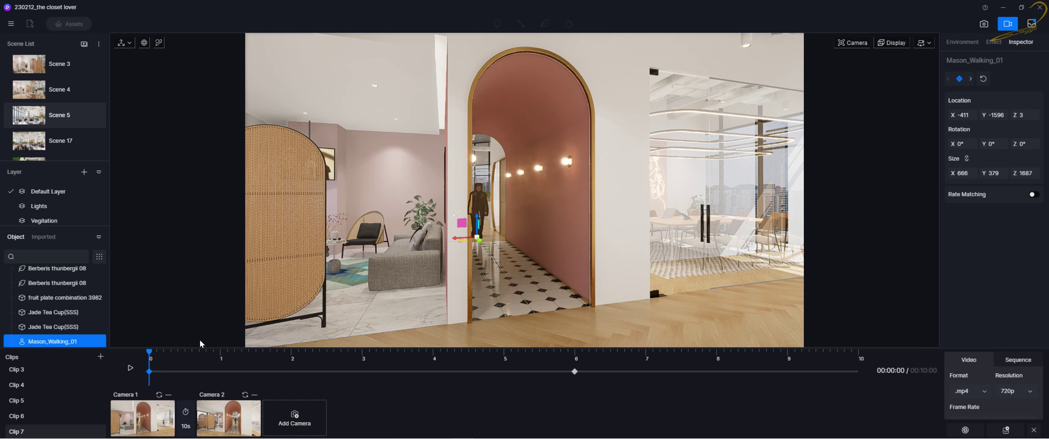
click(130, 368)
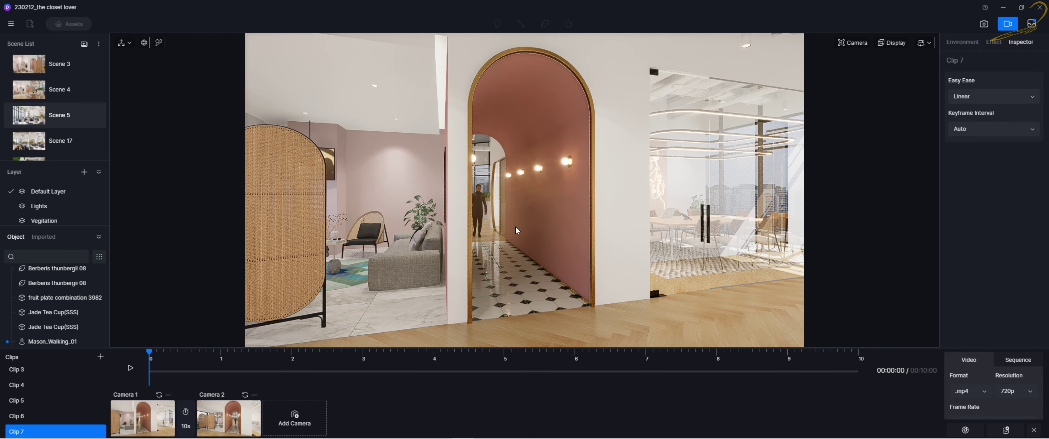
drag(163, 368, 110, 388)
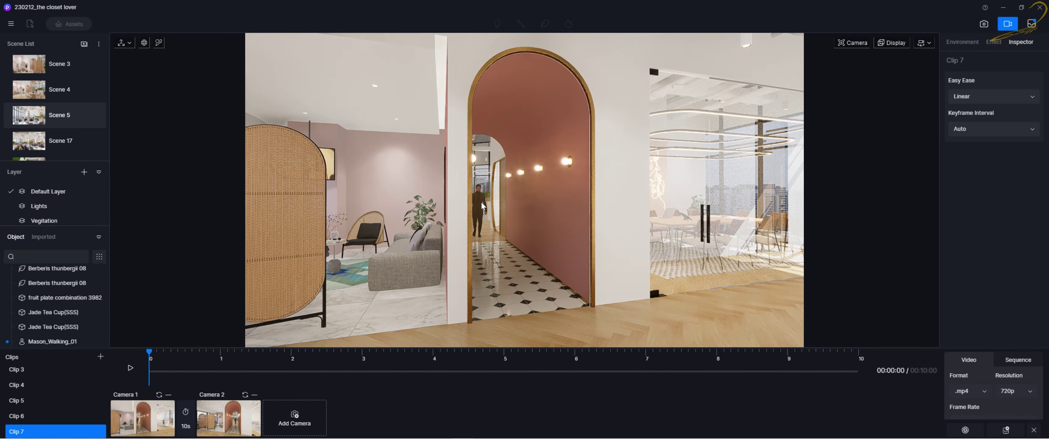
Select the walking man in the corridor to bring up his position keyframes on the clip's timeline.
click(483, 206)
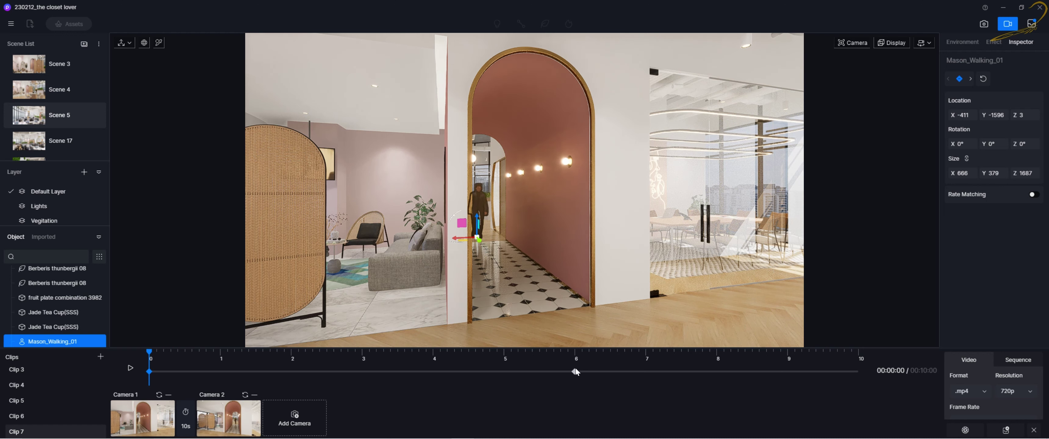
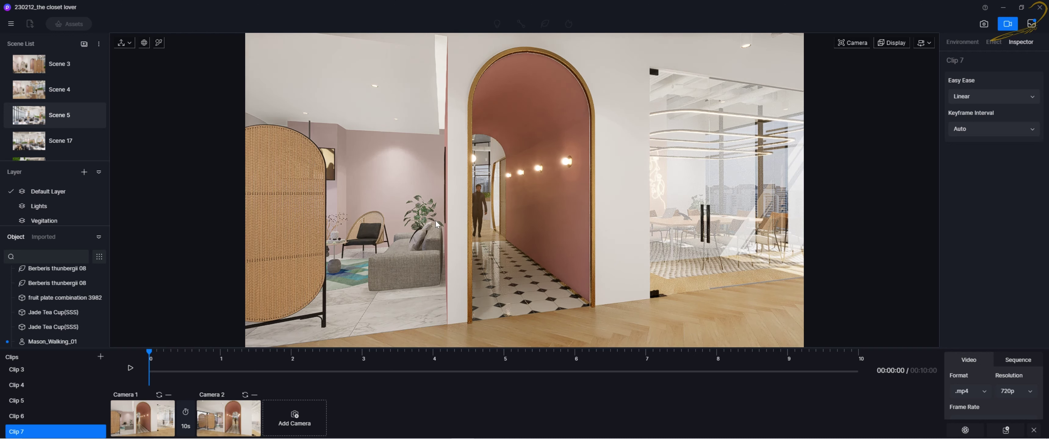
Turn on Rate Matching for the walking man in the corridor, and play back the clip to check his walk.
click(477, 207)
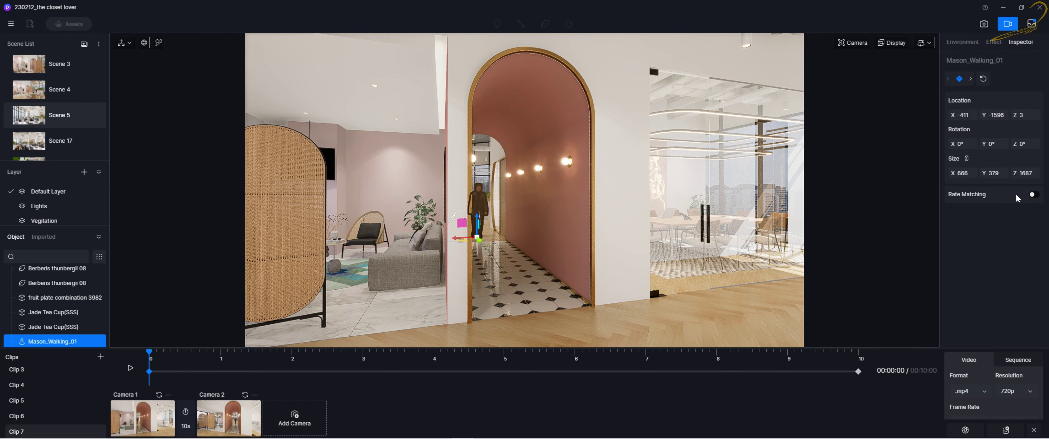
click(1033, 195)
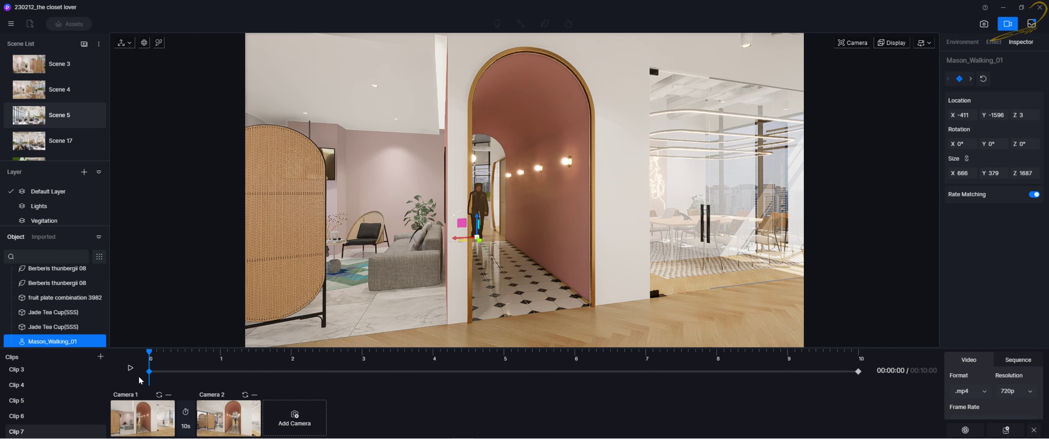
click(131, 368)
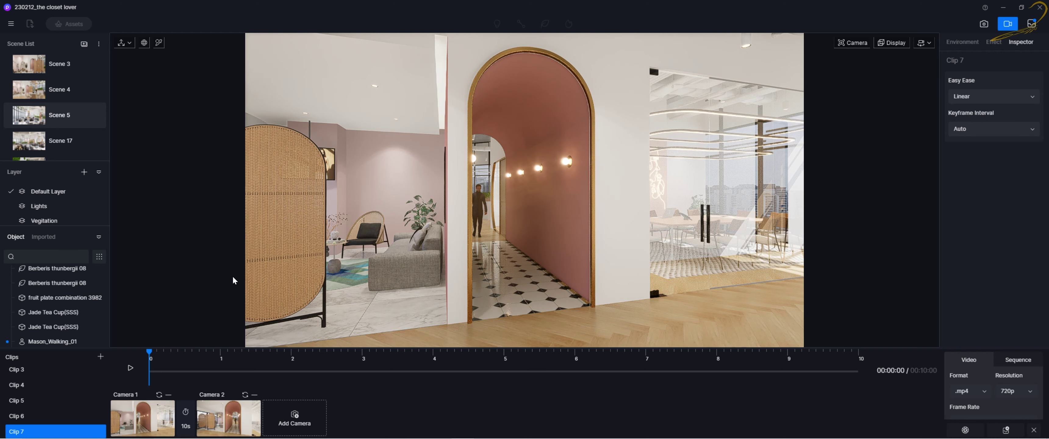
click(131, 368)
Turn off Rate Matching for the walking man, and play back the clip to compare his walk.
click(477, 197)
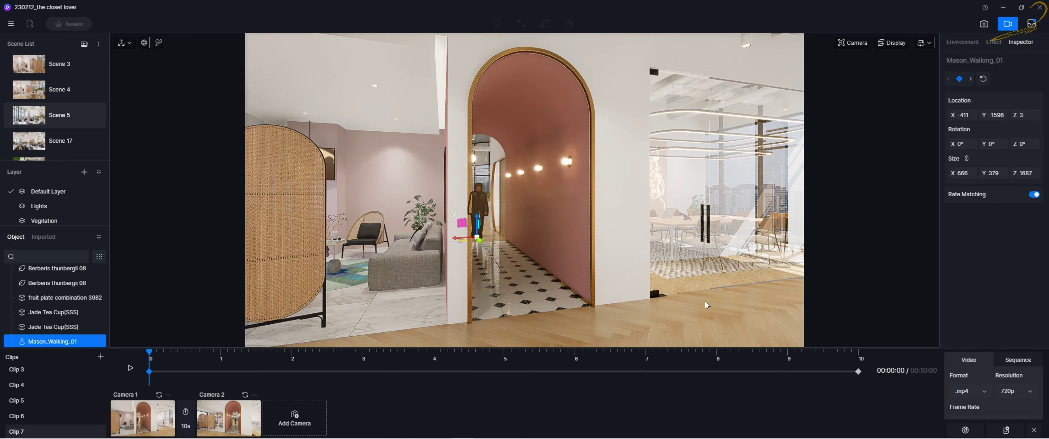
click(1034, 195)
click(131, 369)
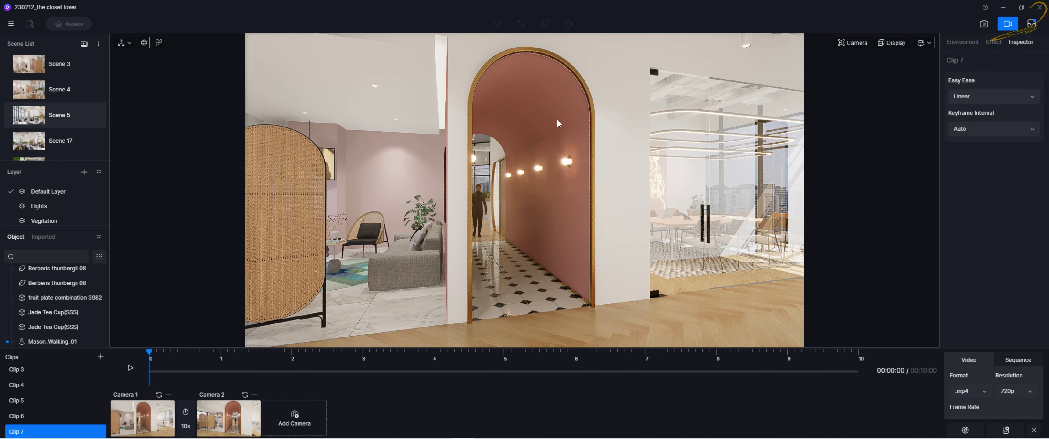
Leave video editing, place a point light in the pink corridor, and raise it below the arched ceiling to about Z 2875.
click(1007, 25)
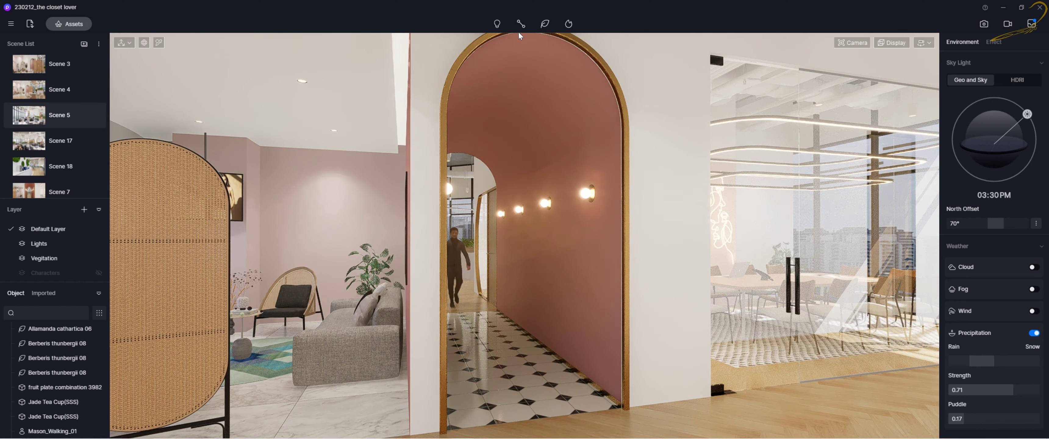
click(498, 26)
click(500, 29)
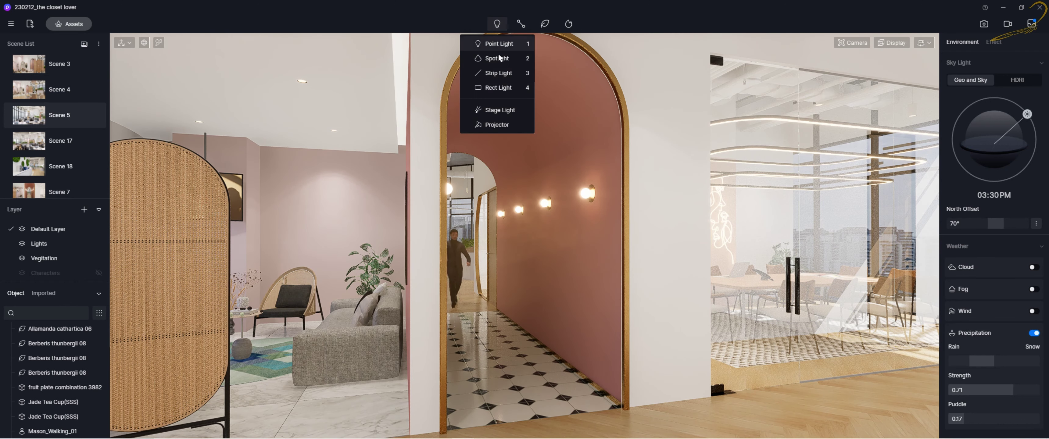
click(497, 44)
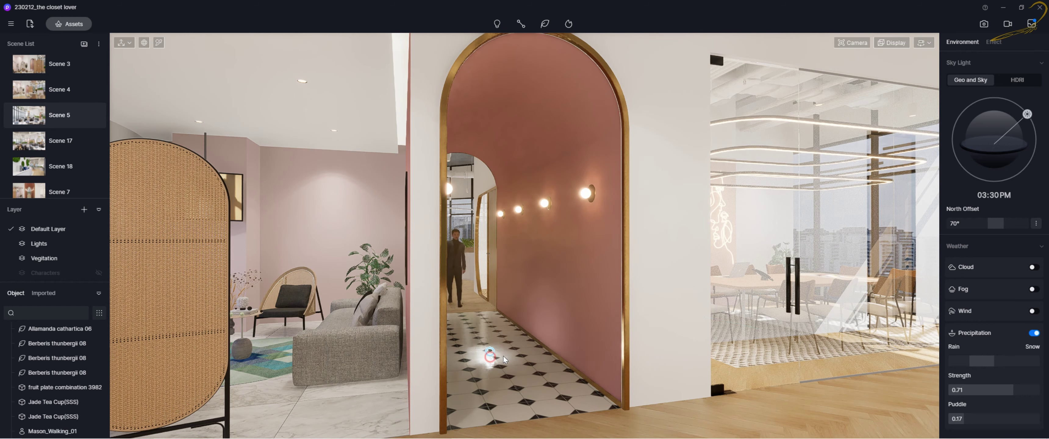
click(490, 352)
drag(491, 328, 498, 85)
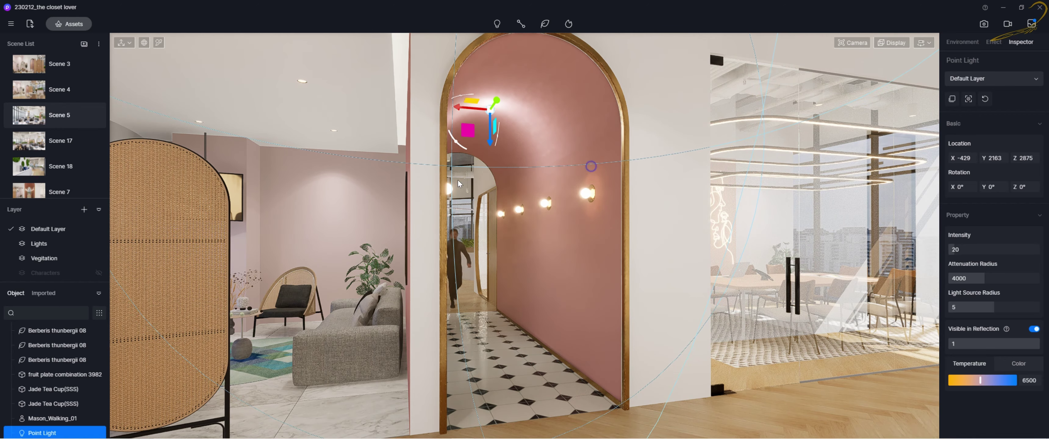
right_drag(458, 181, 488, 184)
key(s)
key(d)
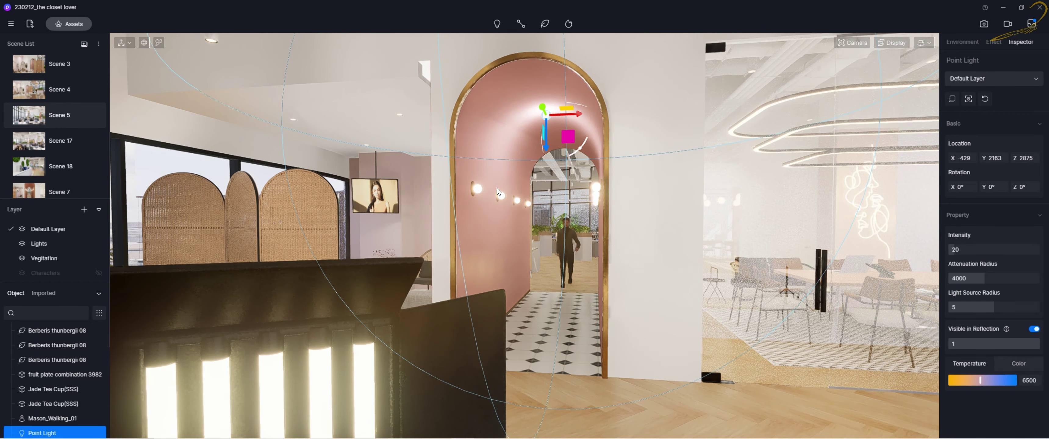
key(a)
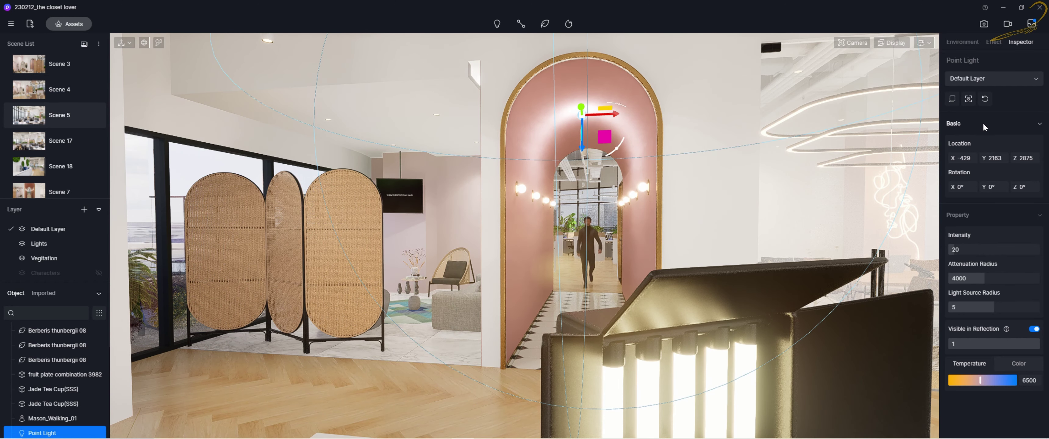
Return to Clip 7's first camera and select the point light below the corridor's arched ceiling.
click(1008, 23)
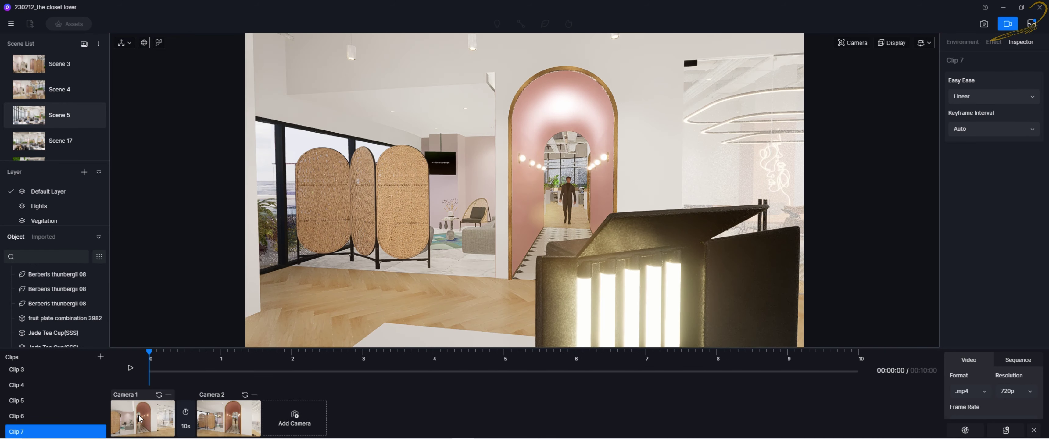
click(139, 418)
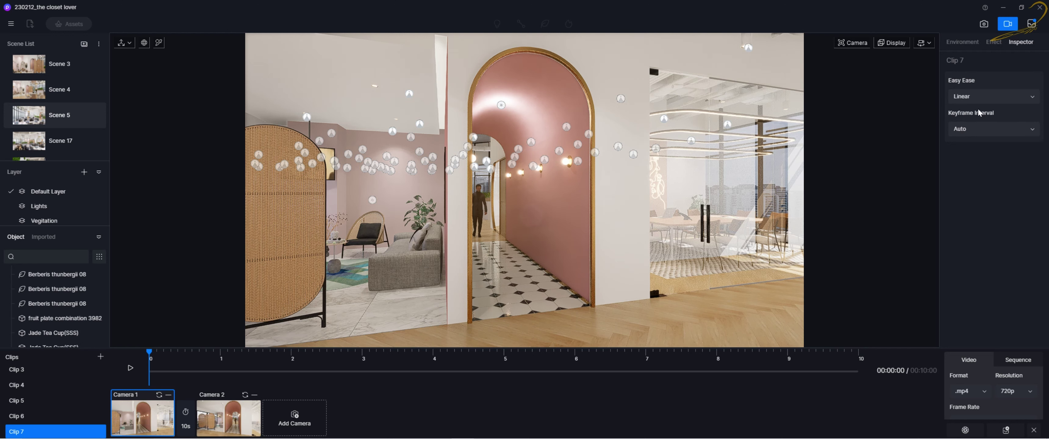
click(502, 105)
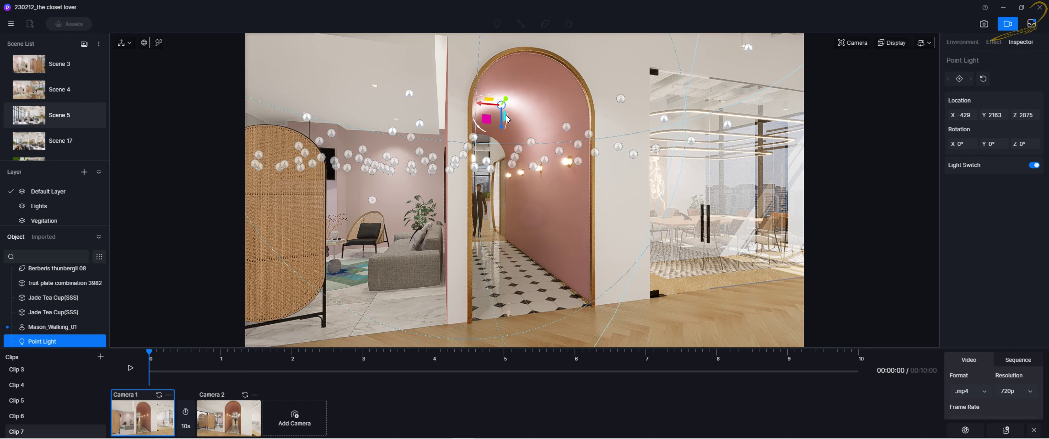
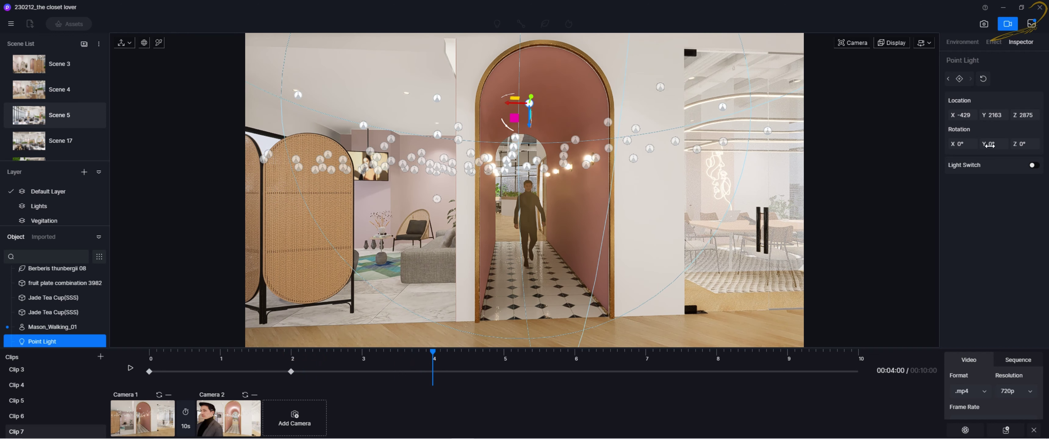
Keyframe the point light's Light Switch on at 4 s, off at 6 s, on at 8 s and off at 10 s.
click(1034, 165)
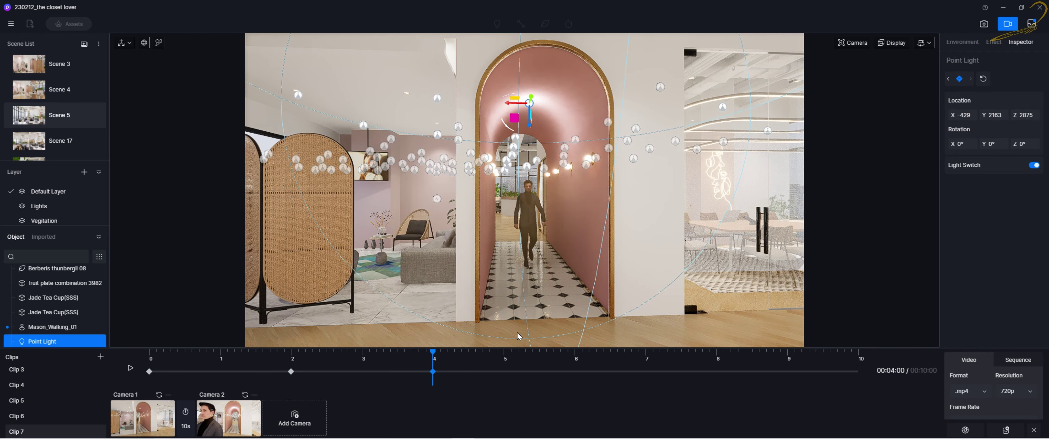
drag(433, 358, 574, 357)
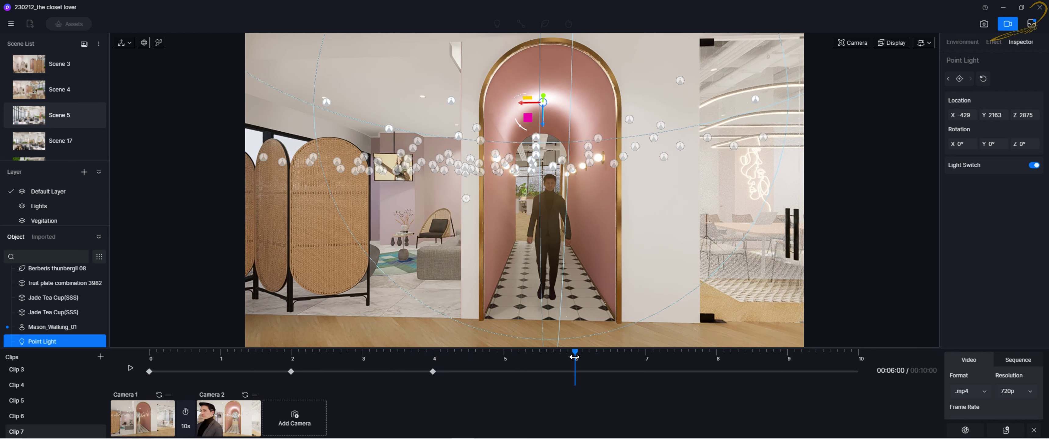
click(1034, 165)
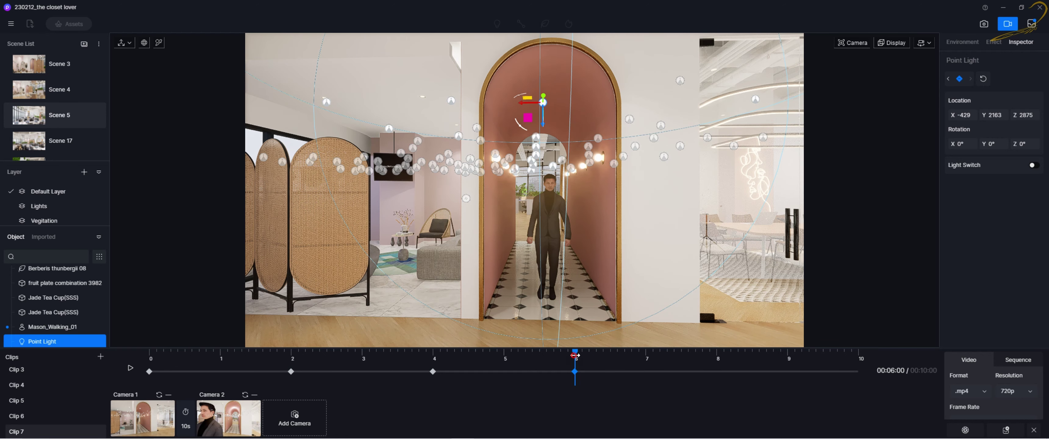
drag(575, 360, 716, 363)
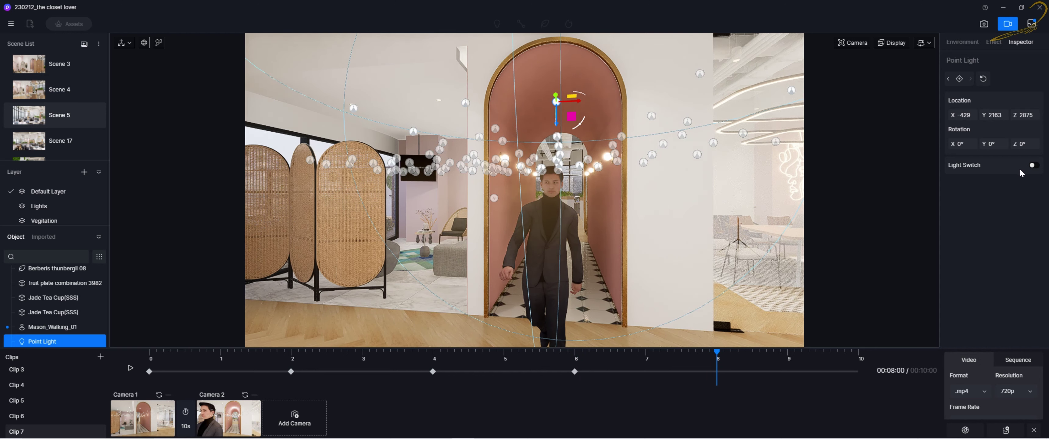
click(1033, 165)
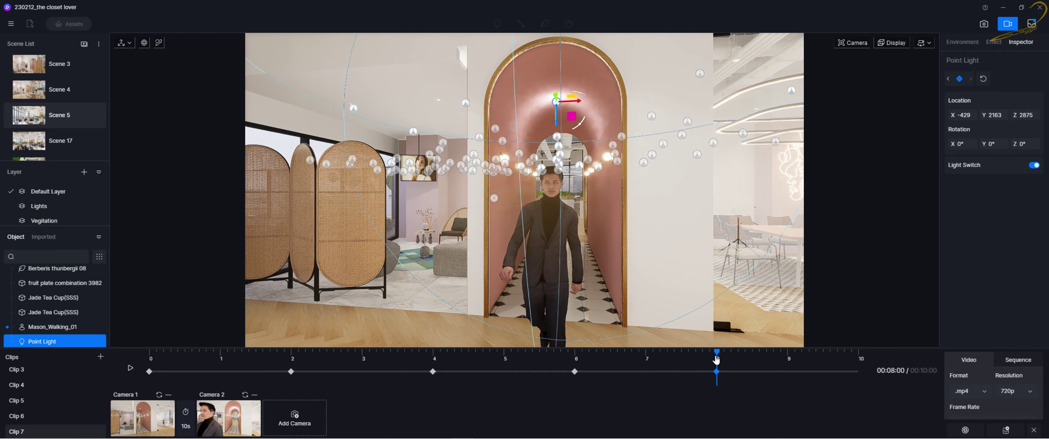
drag(717, 355, 859, 356)
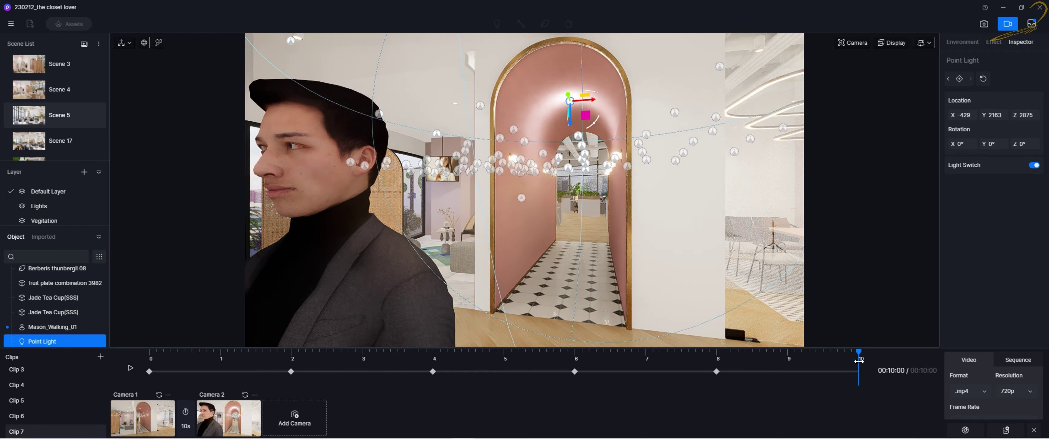
click(1033, 165)
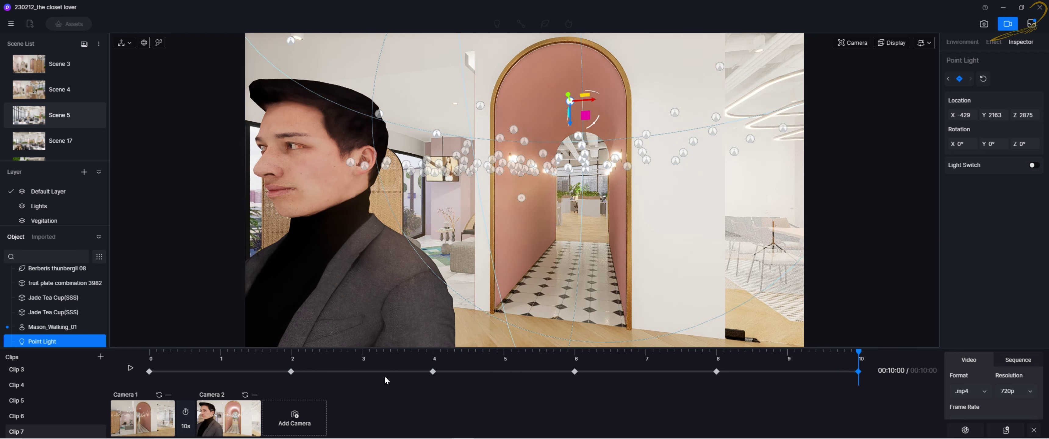
Return to Camera 1 and play back Clip 7 to check the blinking corridor light.
mouse_move(102, 383)
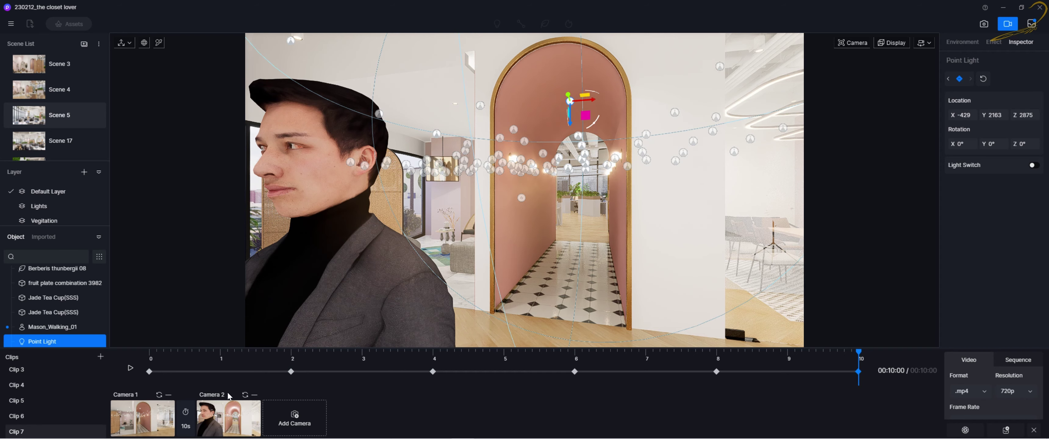
click(148, 411)
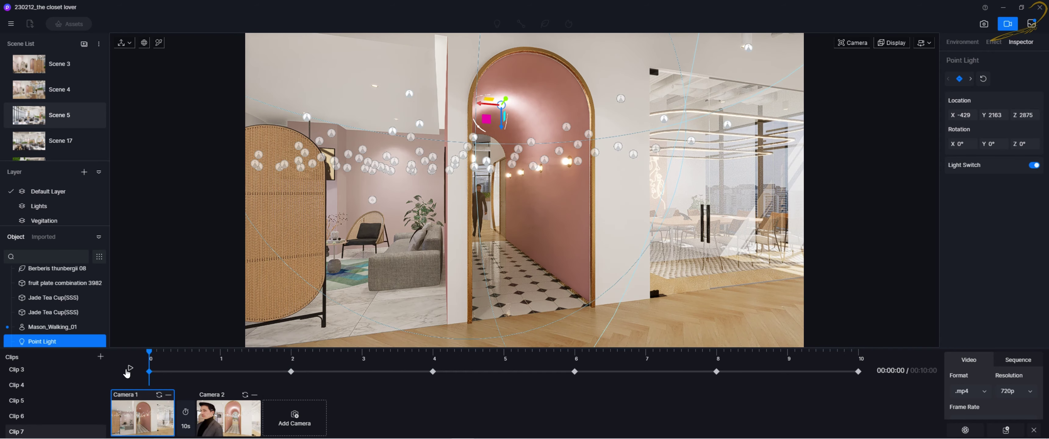
click(130, 369)
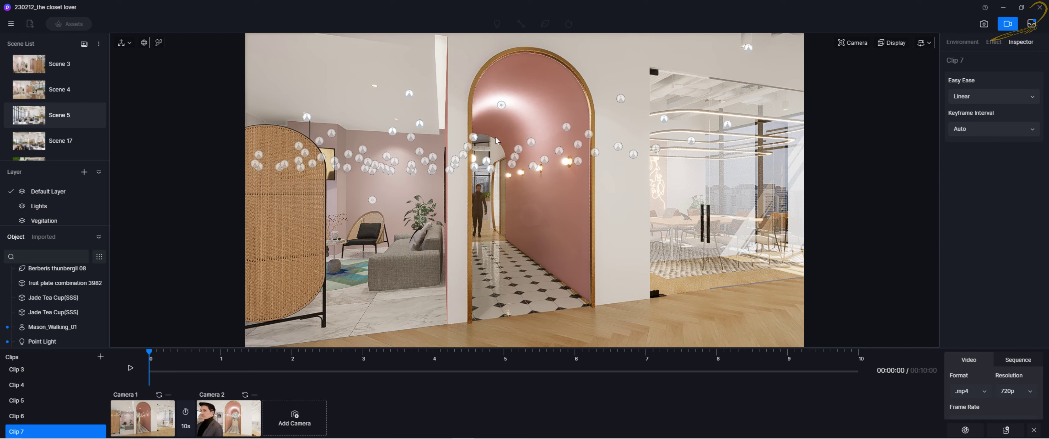
click(130, 368)
Set the video output resolution to 2K.
click(1025, 392)
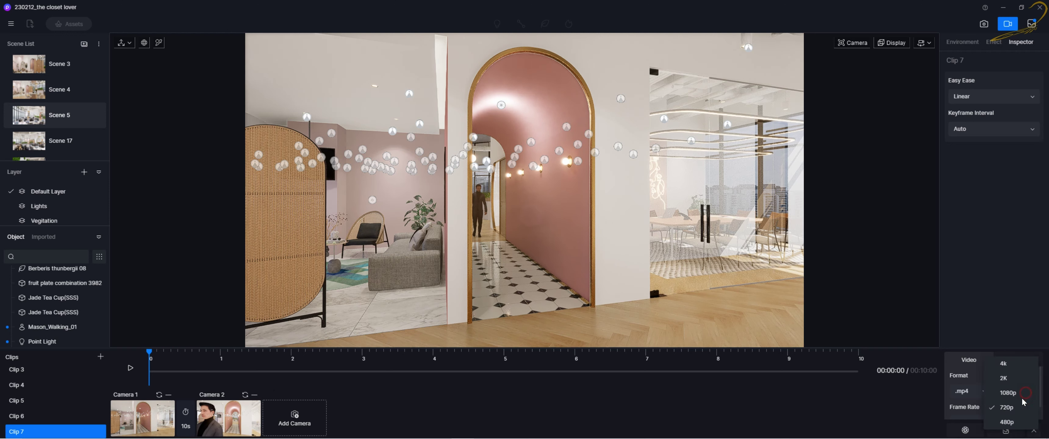
click(1004, 377)
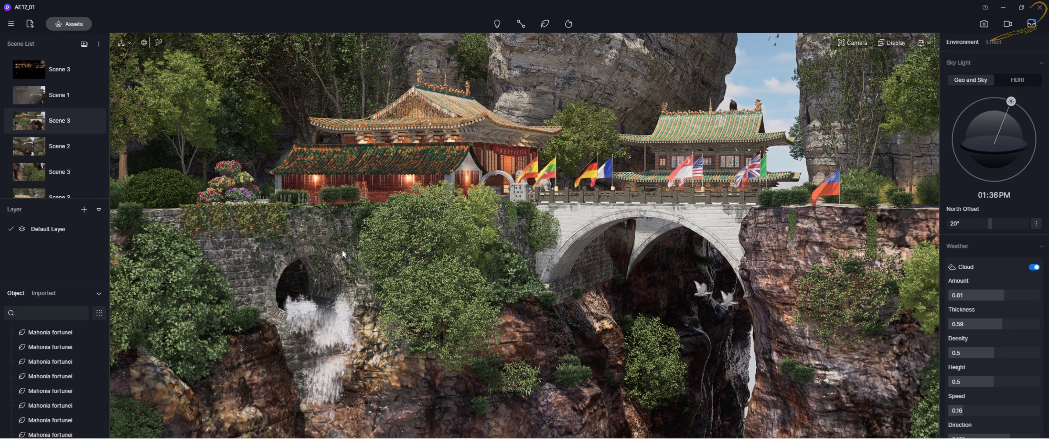
View the AE17_01 project's saved scenes: the night Scene 3, the misty Scene 1, the daylight Scene 3 and Scene 2.
click(37, 76)
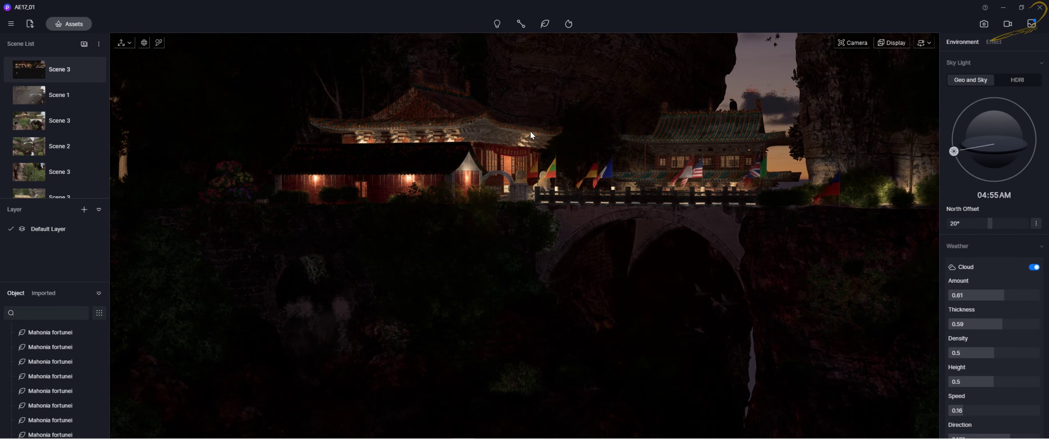
click(53, 100)
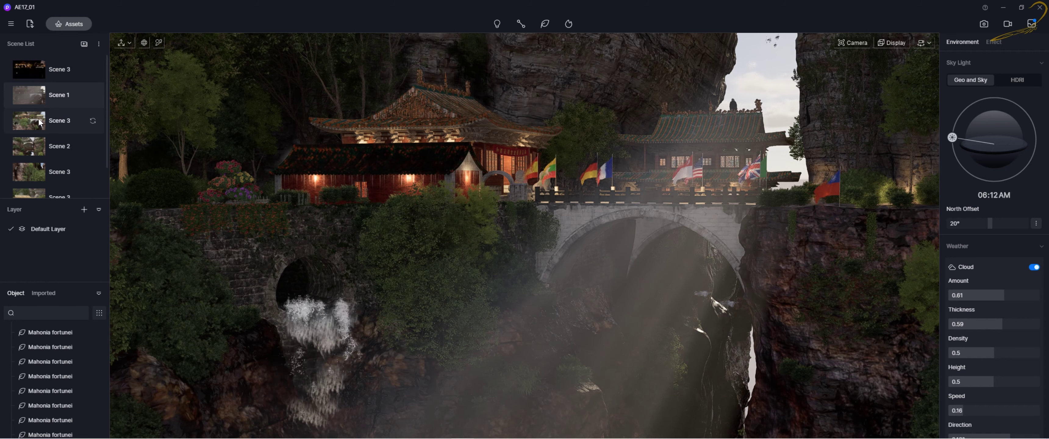
click(65, 120)
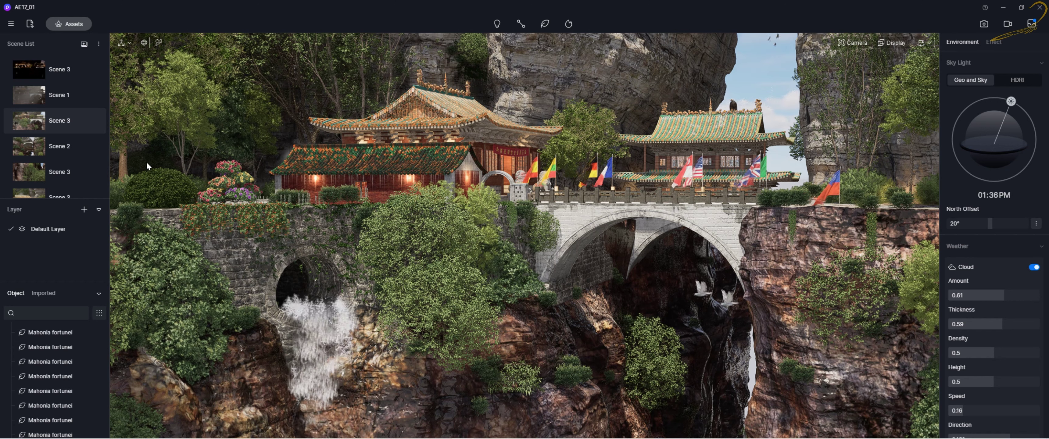
click(50, 151)
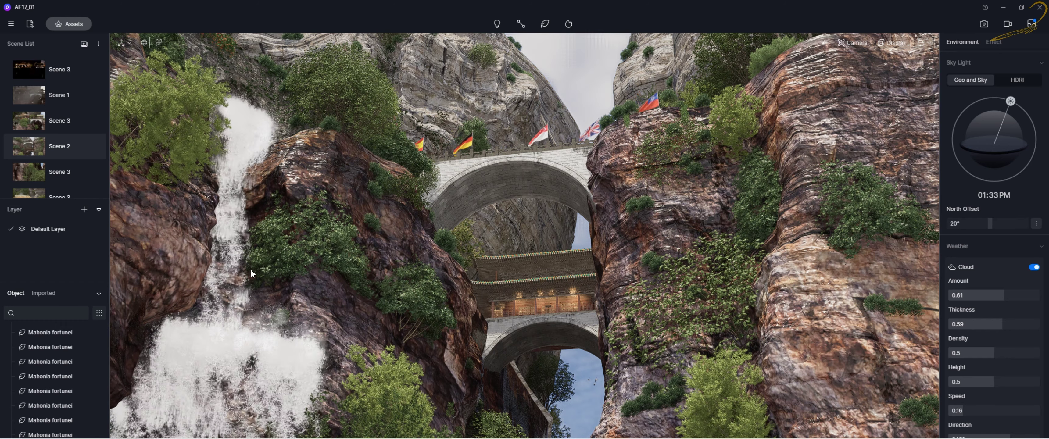
Open the waterfall close-up Scene 3 and examine the cliff from the temple down to the lower falls.
click(61, 172)
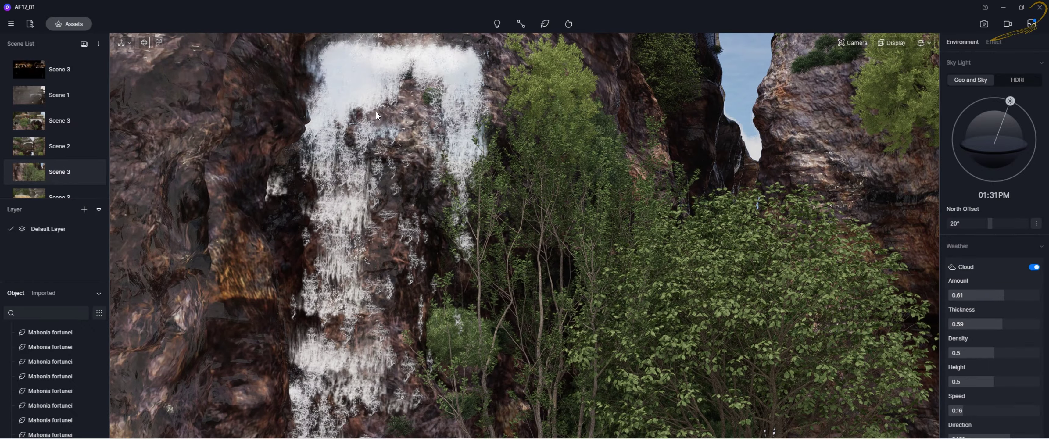
scroll(377, 118, down, 3)
scroll(406, 131, down, 5)
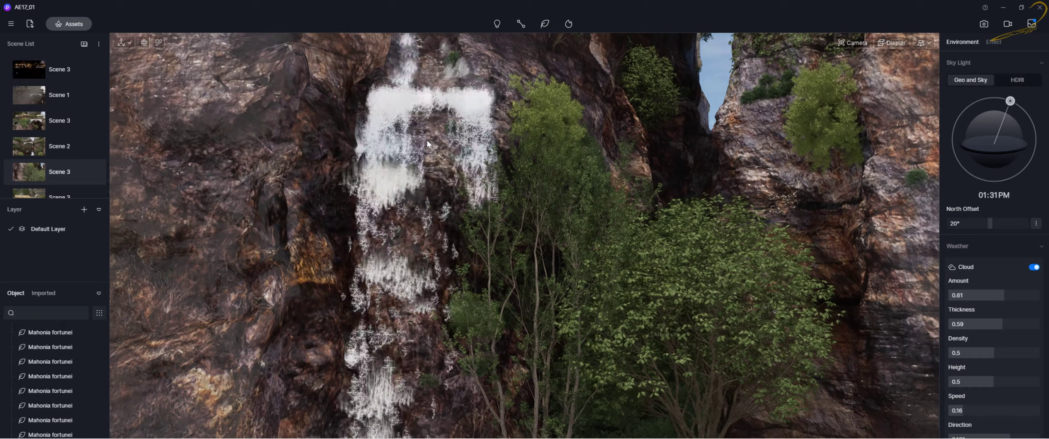
key(e)
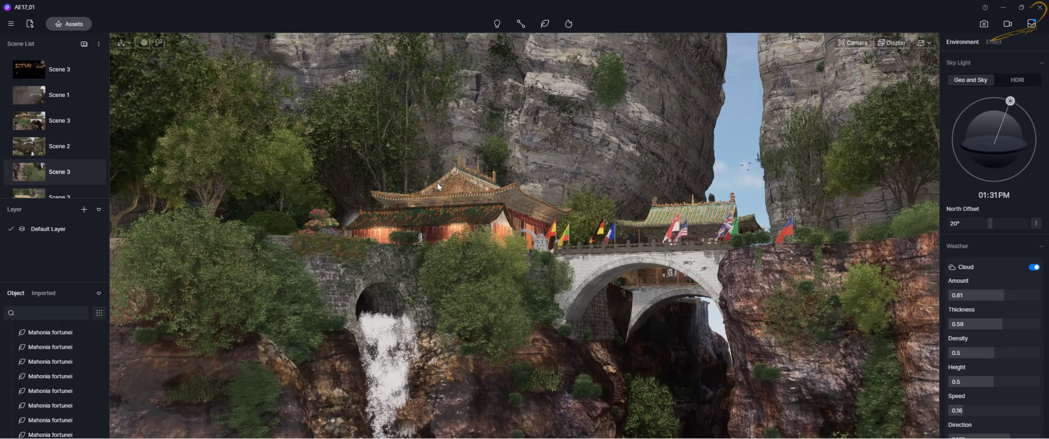
key(q)
key(q)
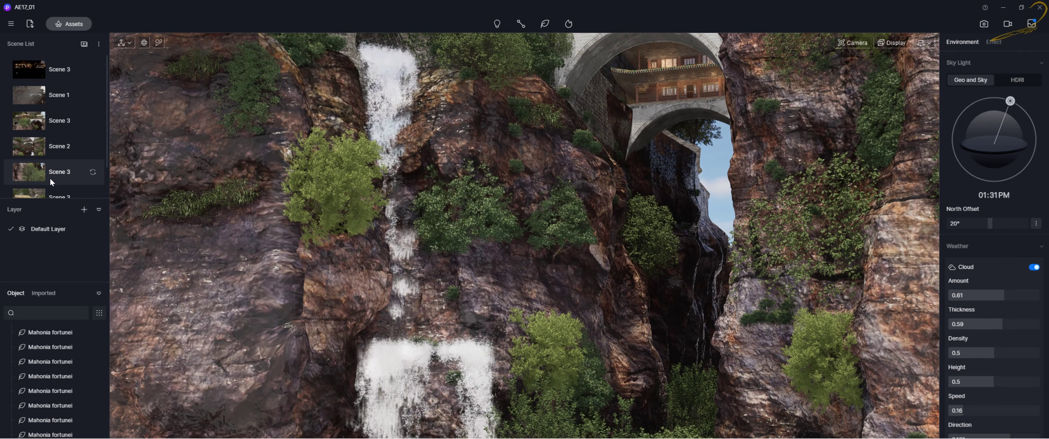
View the temple-entrance Scene 3 and the wide cliff view in Scene 4.
scroll(52, 175, down, 2)
click(85, 165)
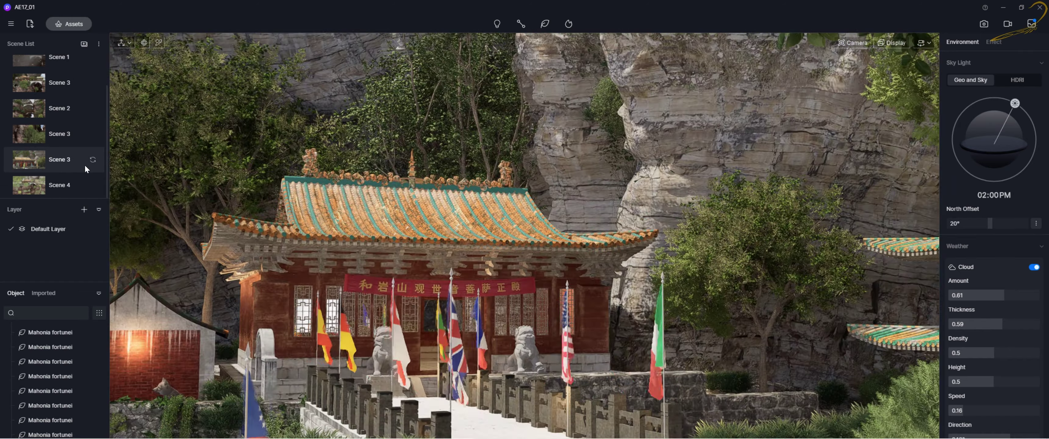
click(43, 185)
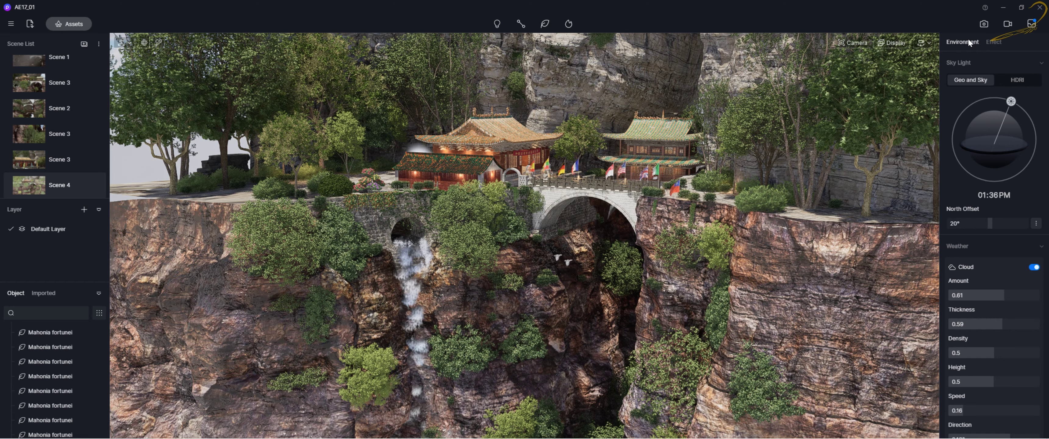
Switch the temple project to video editing and look through its list of clips.
click(1008, 24)
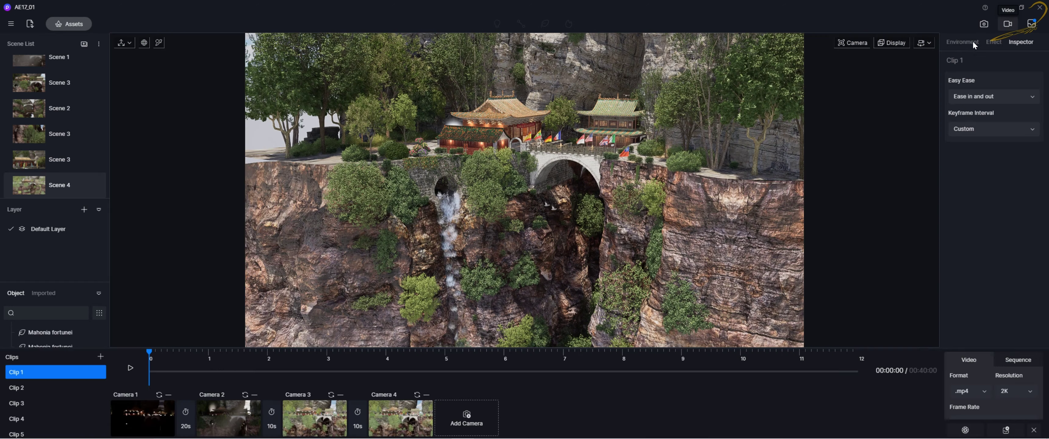
scroll(71, 389, down, 1)
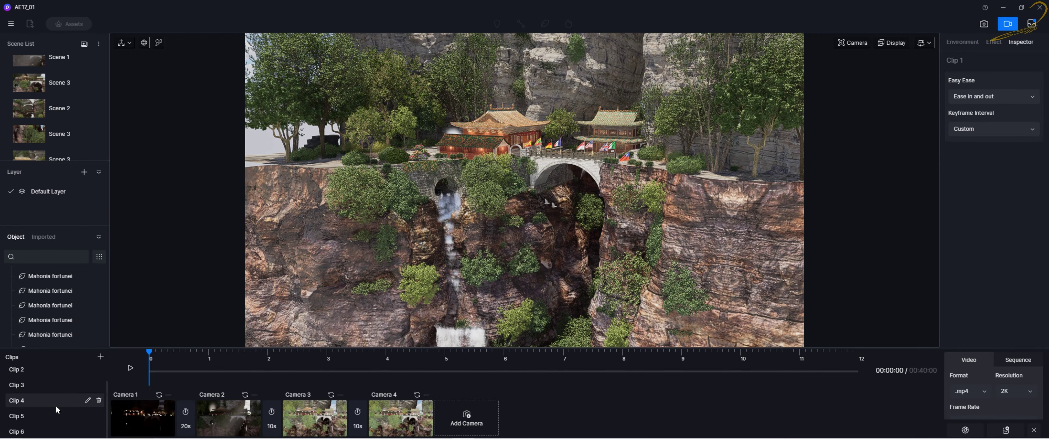
scroll(39, 432, up, 1)
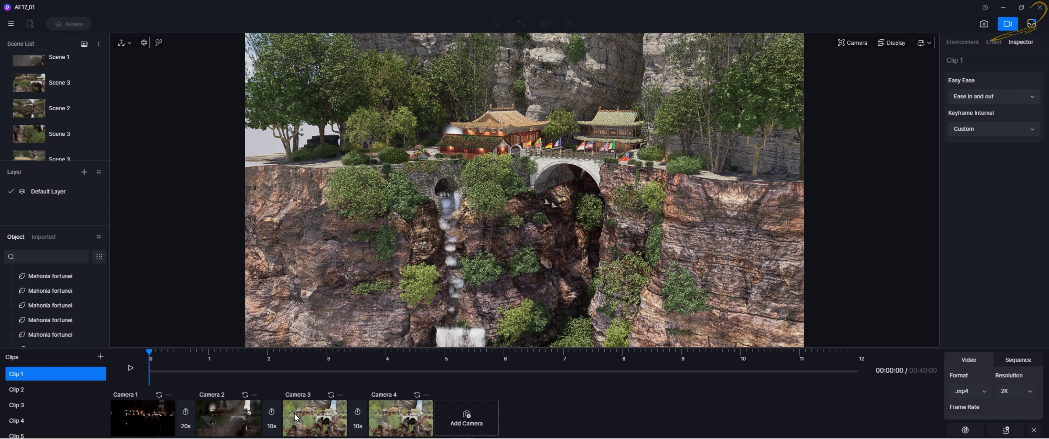
Go to Clip 1's Camera 1 and examine its sky light, cloud, fog and wind settings.
click(144, 414)
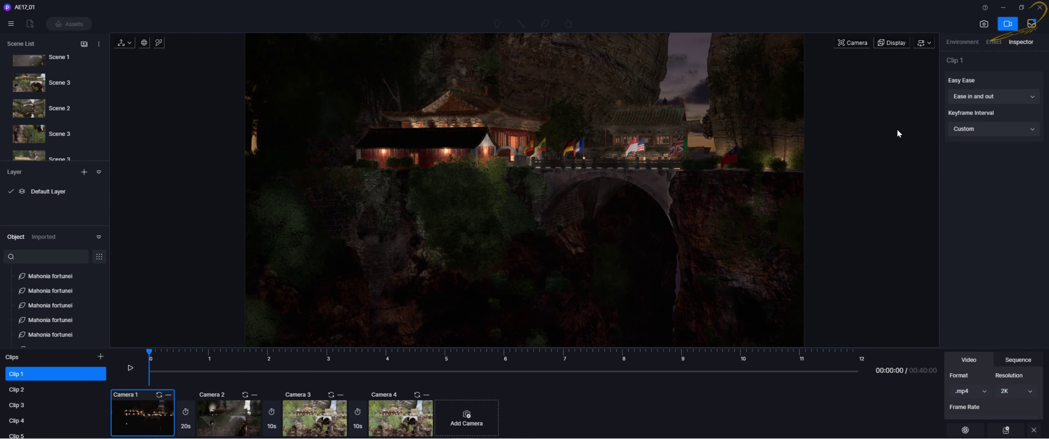
click(963, 43)
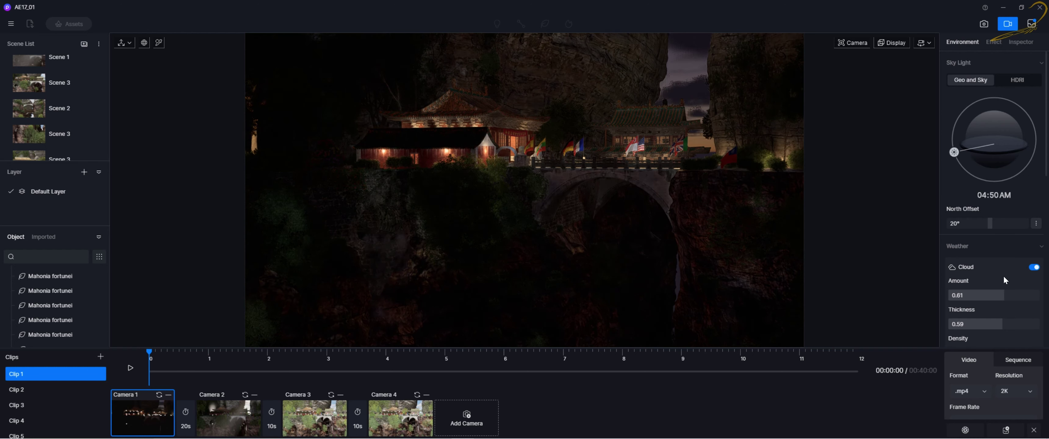
scroll(1005, 280, down, 6)
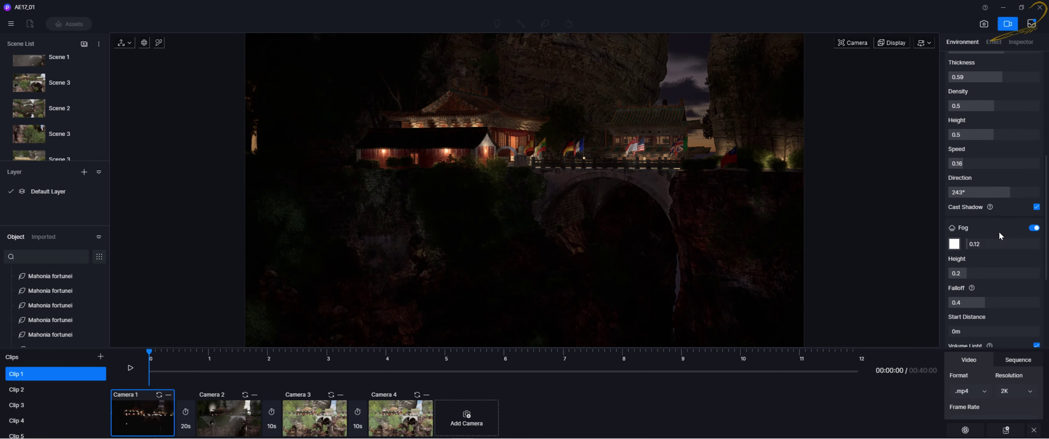
scroll(1001, 239, down, 5)
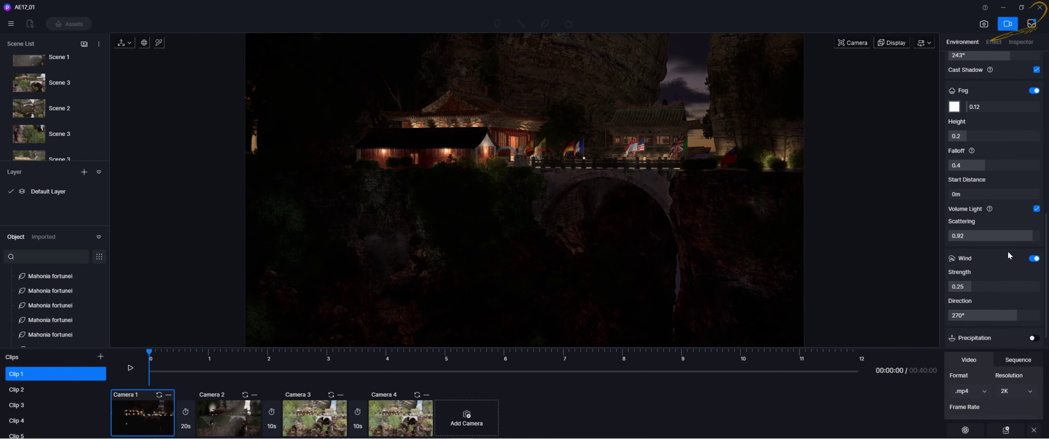
scroll(1004, 196, up, 6)
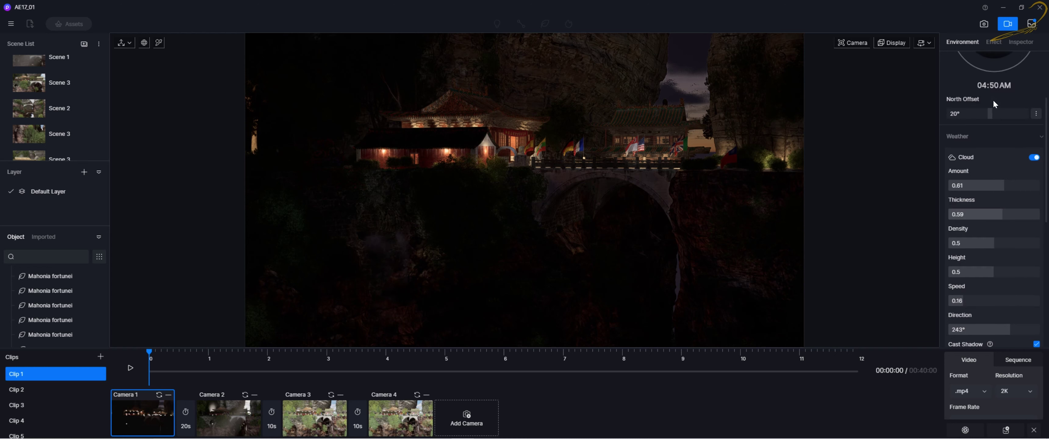
scroll(993, 106, up, 3)
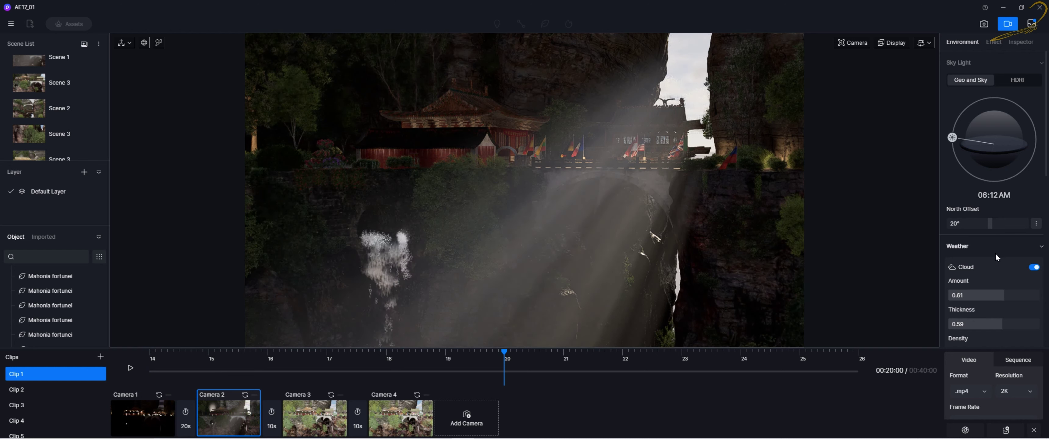
Examine the sky light and weather settings of Clip 1's Camera 2, view Camera 4, and return to Camera 1.
scroll(995, 253, down, 6)
scroll(1000, 300, down, 2)
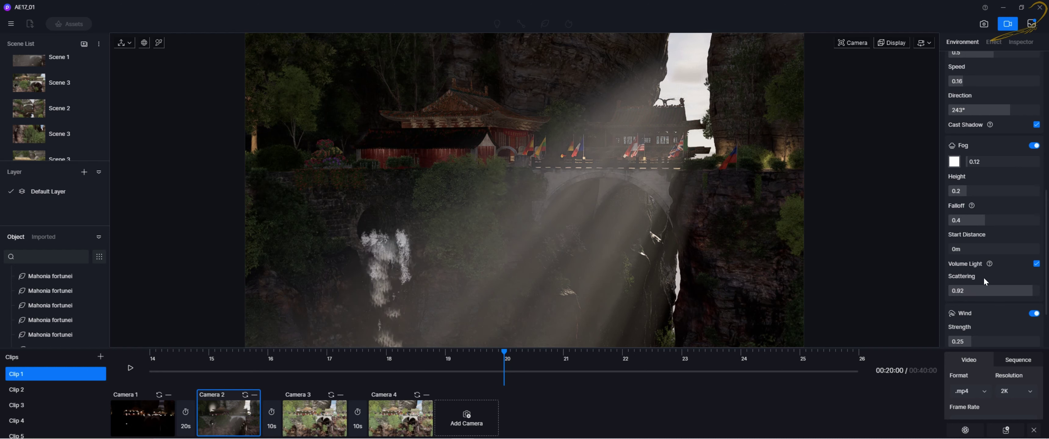
scroll(997, 207, up, 6)
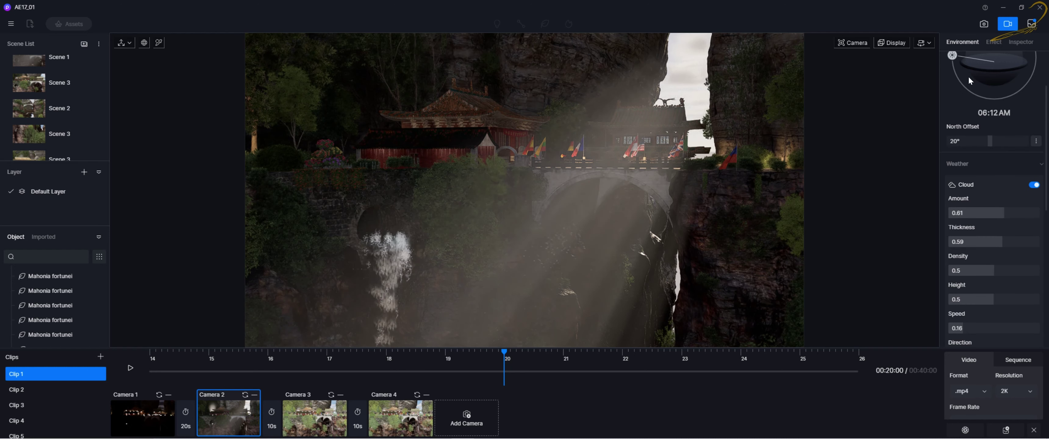
scroll(971, 98, up, 2)
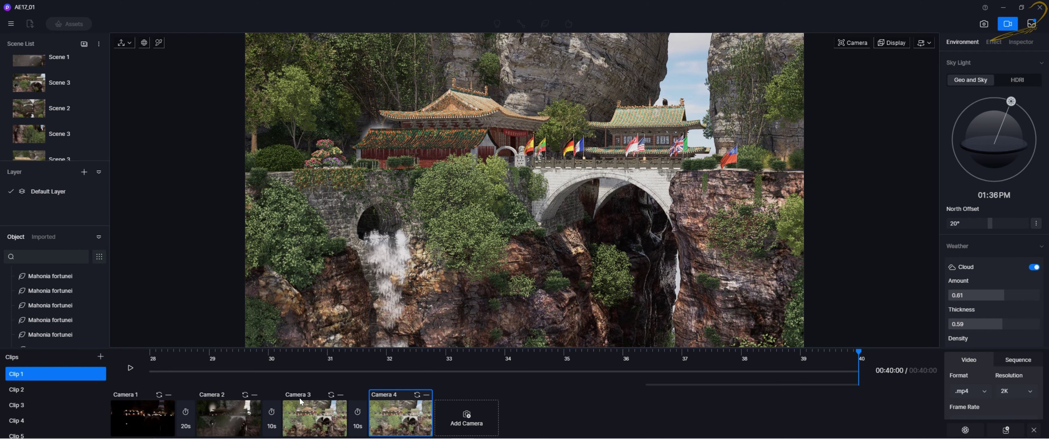
click(149, 431)
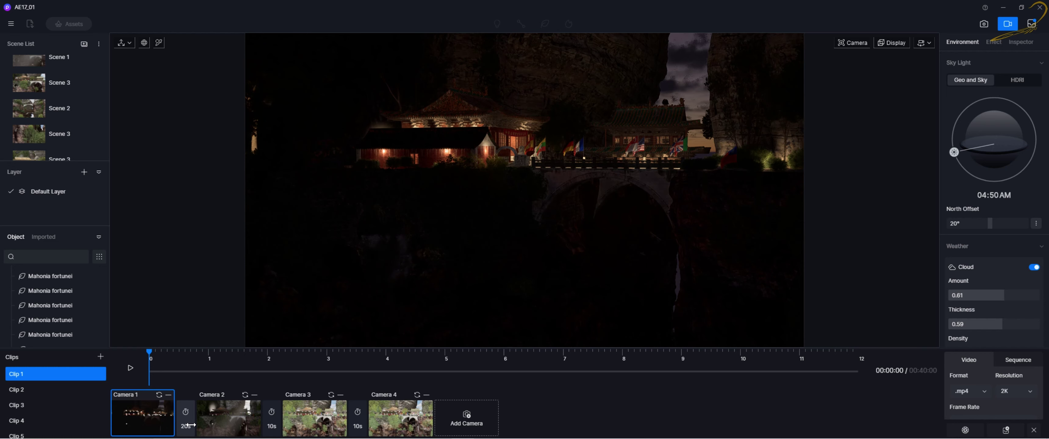
Play Clip 1 from Camera 1, and view and play the waterfall camera move in Clip 2.
click(145, 416)
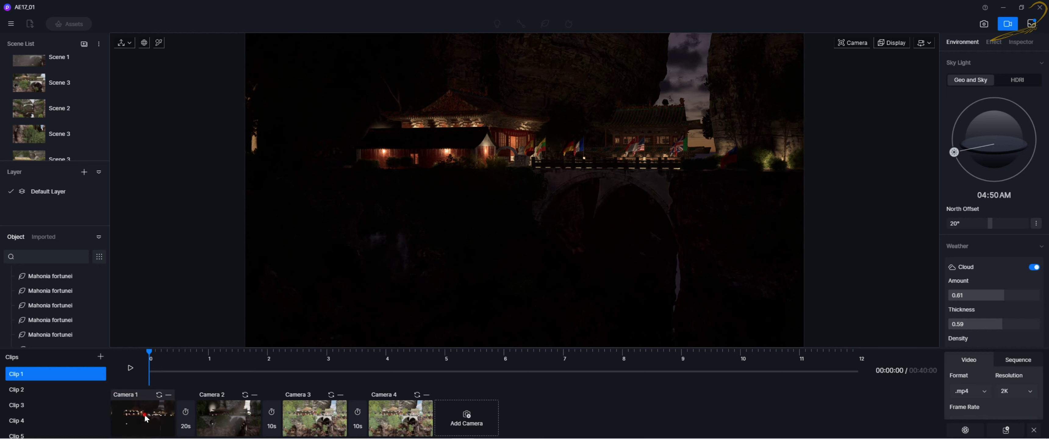
click(130, 370)
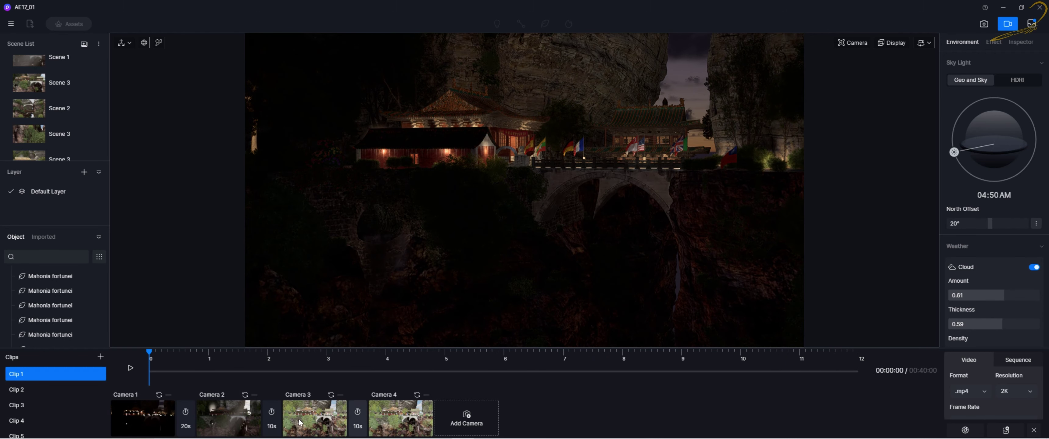
click(25, 389)
click(146, 419)
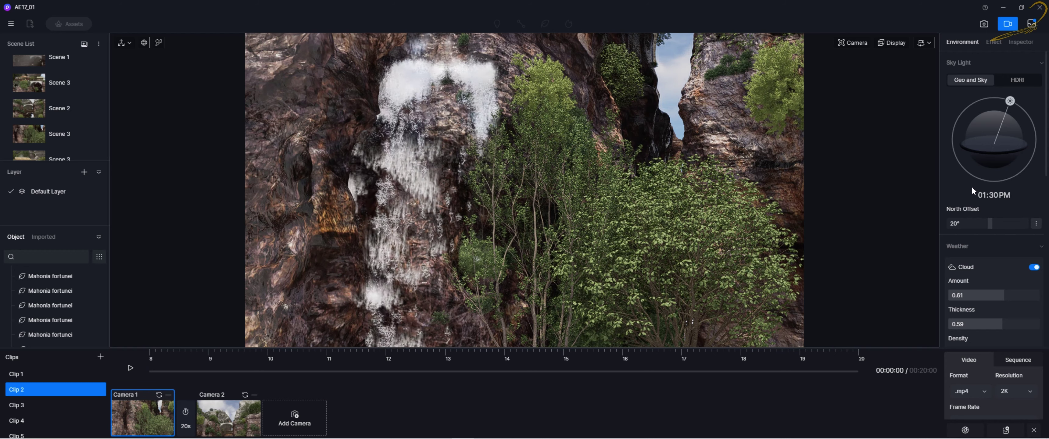
click(228, 416)
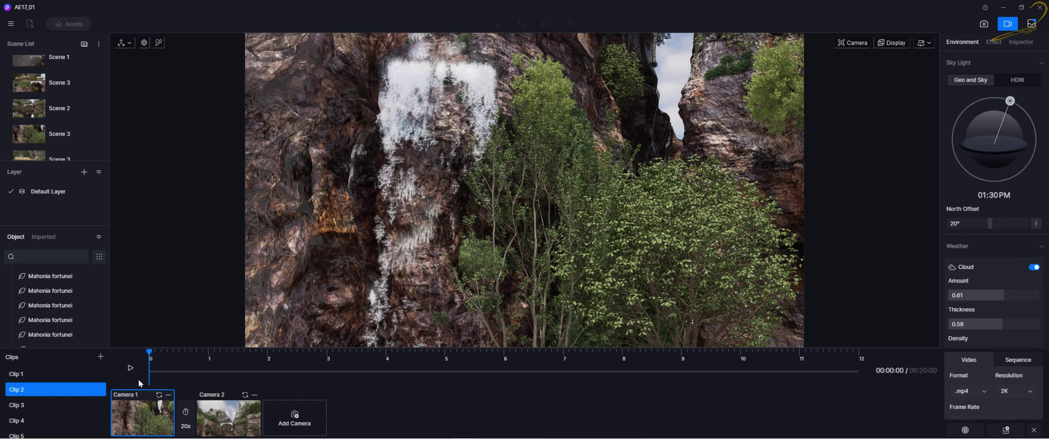
click(130, 369)
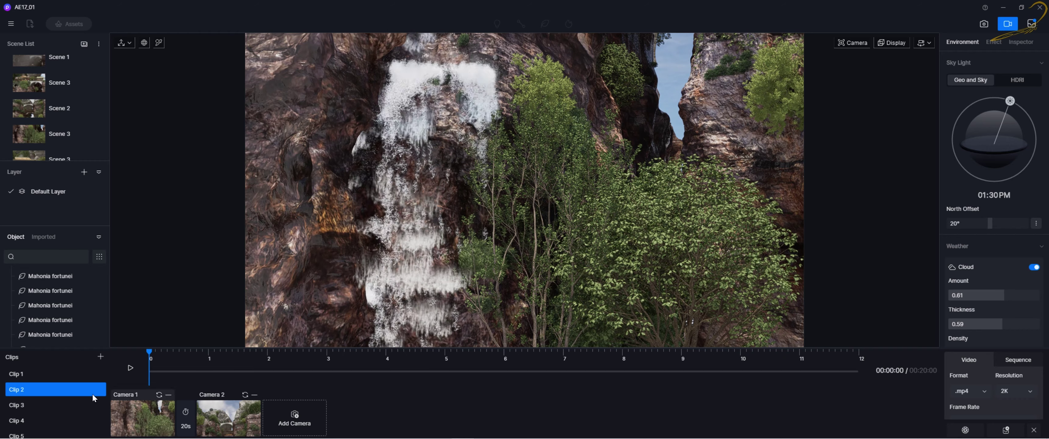
Play the camera moves of Clip 3 and Clip 4 to review their waterfall shots.
click(92, 405)
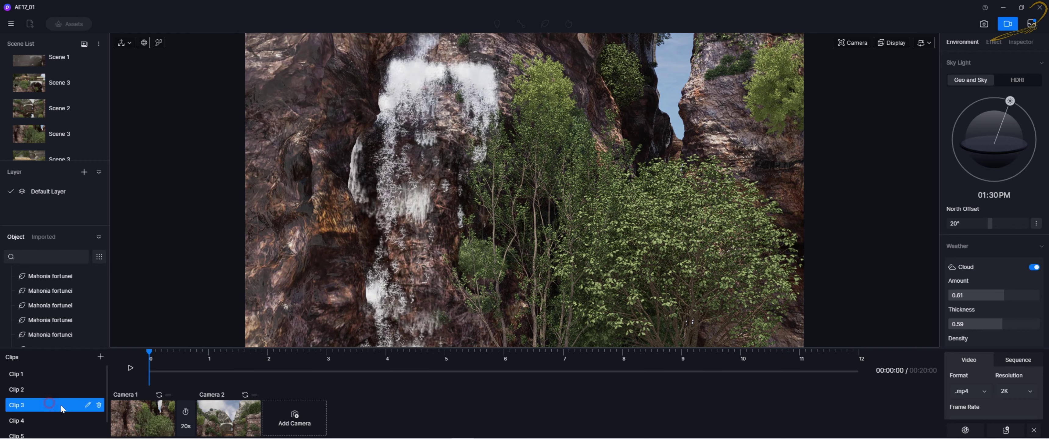
click(134, 407)
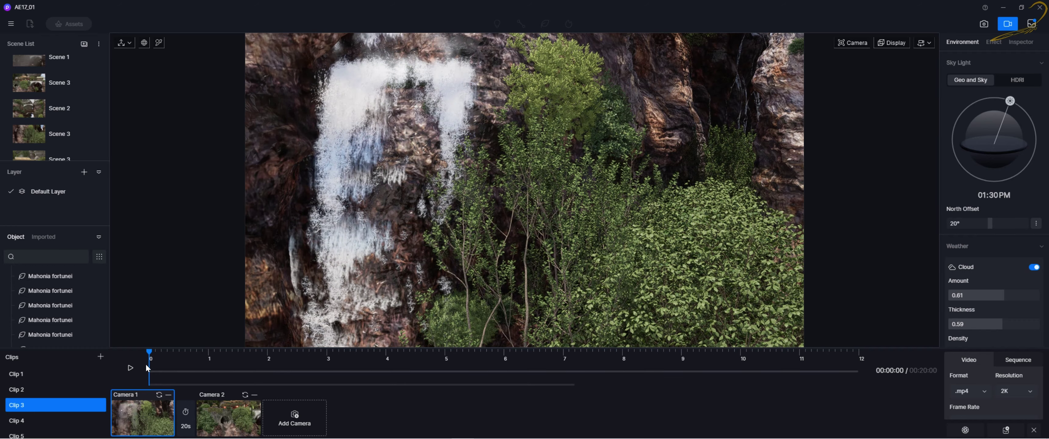
key(space)
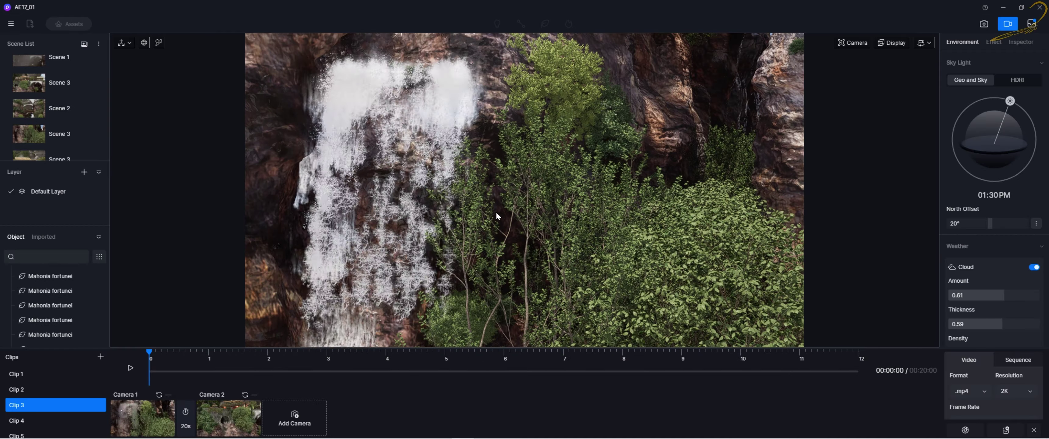
click(75, 421)
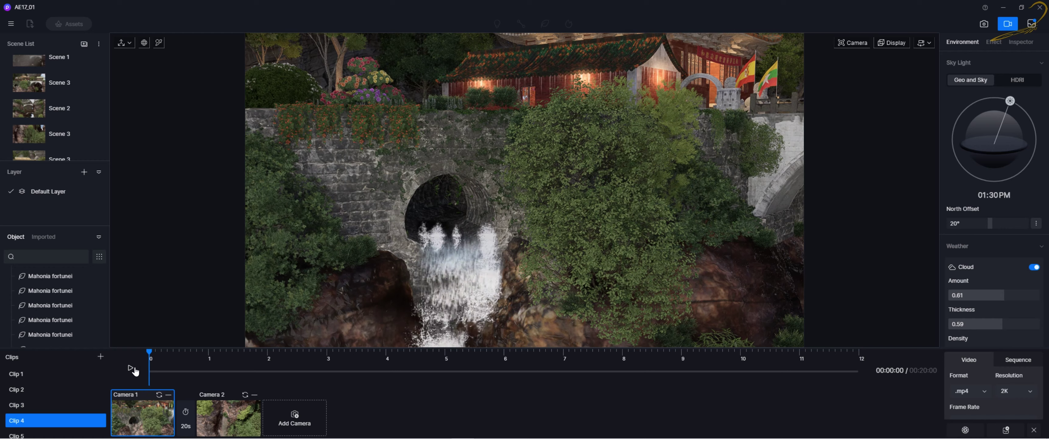
click(131, 369)
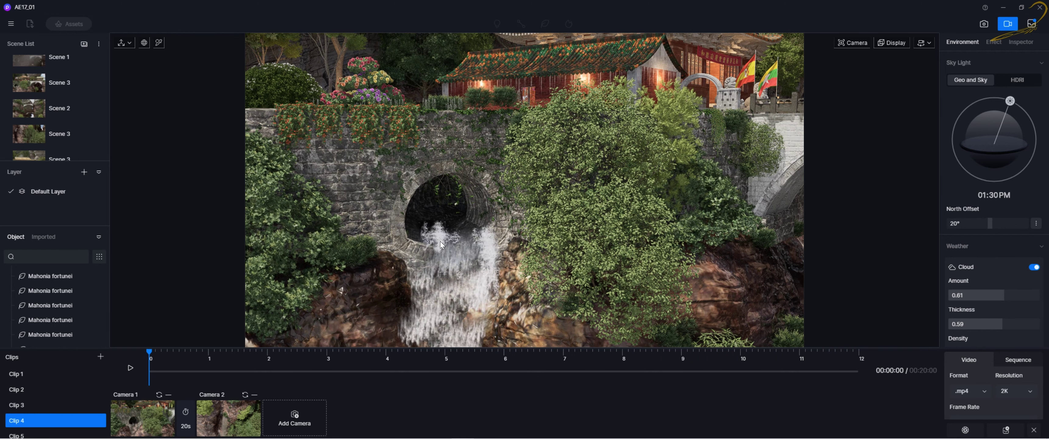
Play Clip 5 and scrub it to its end and back to about 18 seconds, where the birds are in view.
click(25, 435)
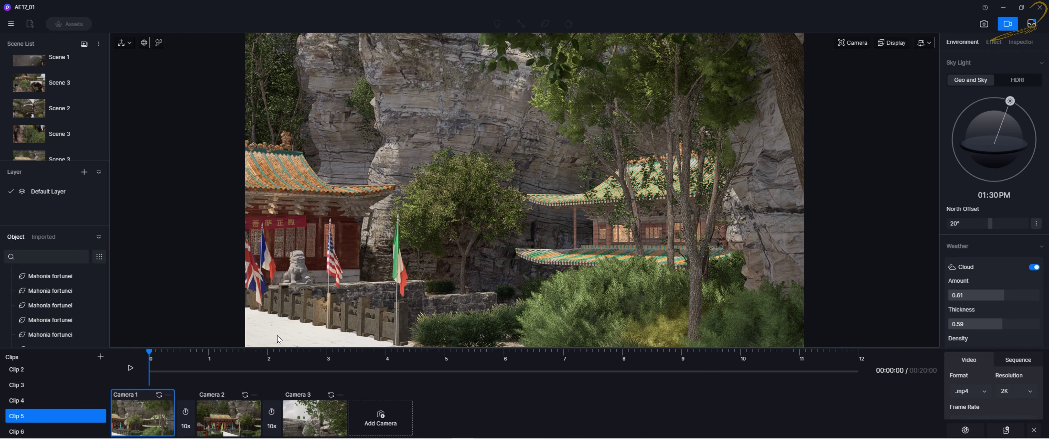
click(130, 368)
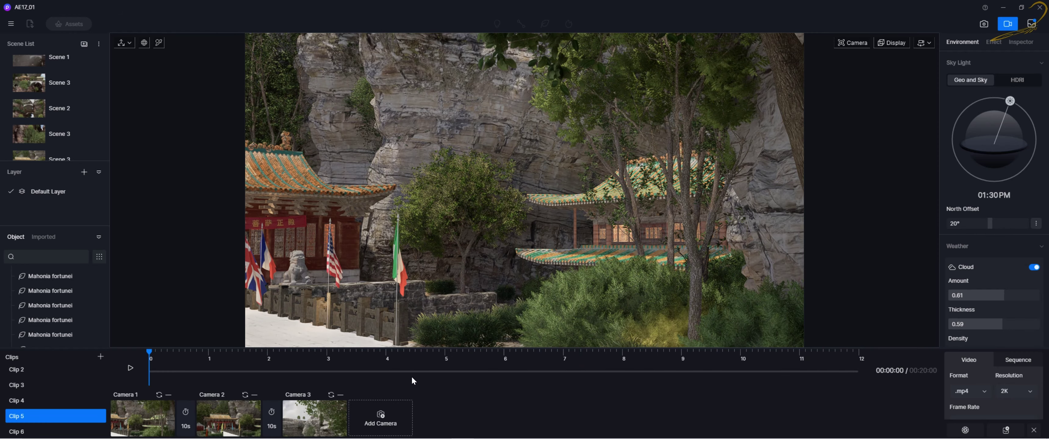
drag(653, 353, 914, 351)
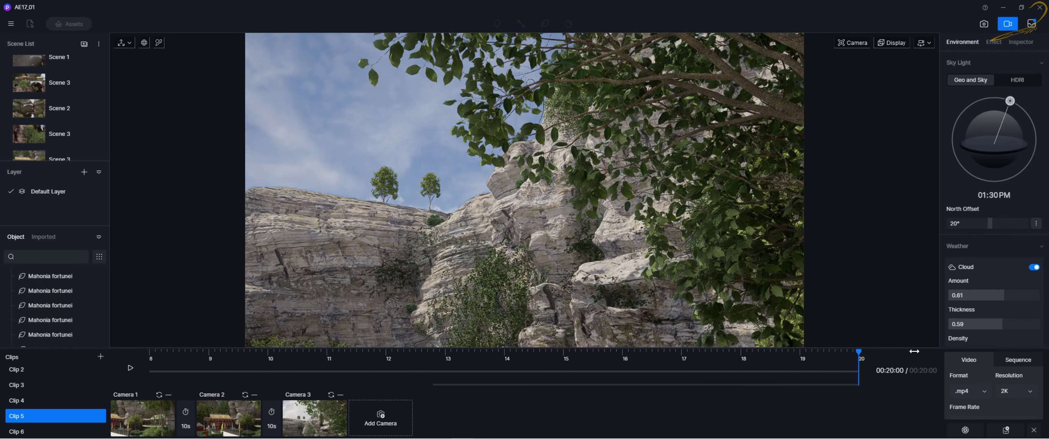
drag(834, 350, 754, 351)
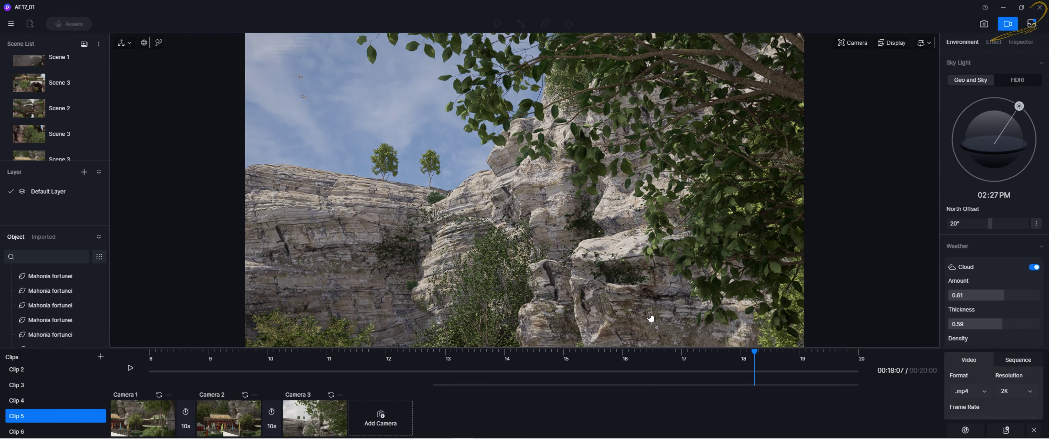
Select a flying pigeon in Clip 5 and compare its location at the clip's start and end keyframes.
click(303, 98)
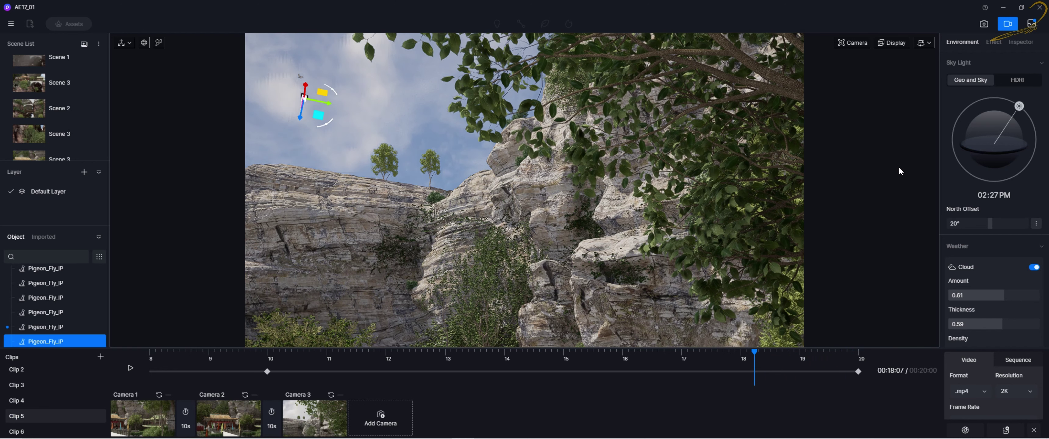
click(1019, 44)
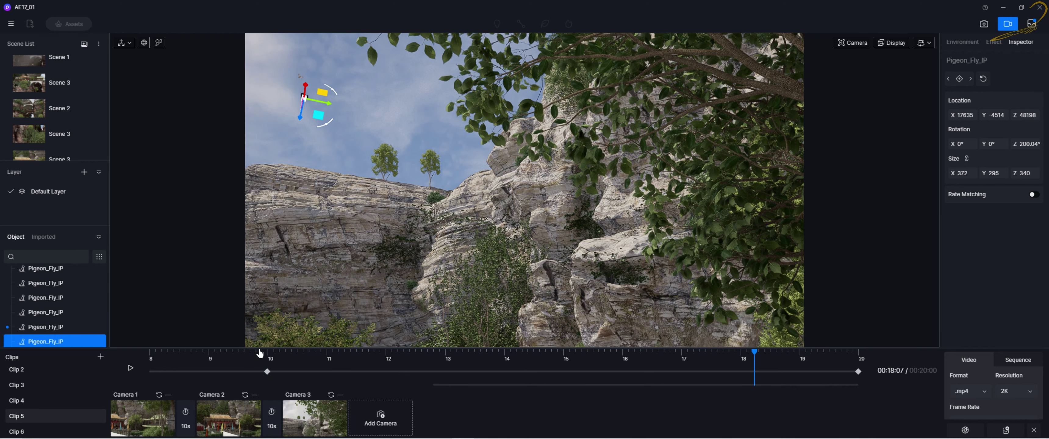
drag(190, 357, 122, 356)
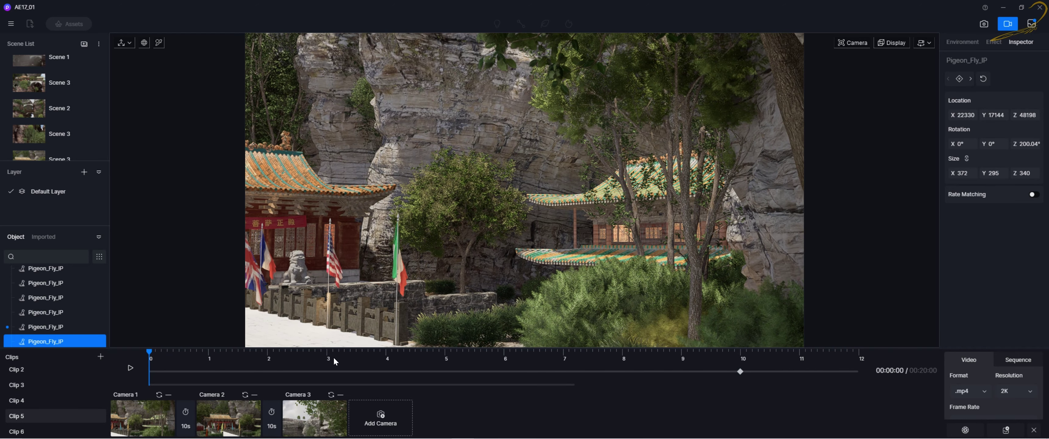
drag(550, 357, 890, 347)
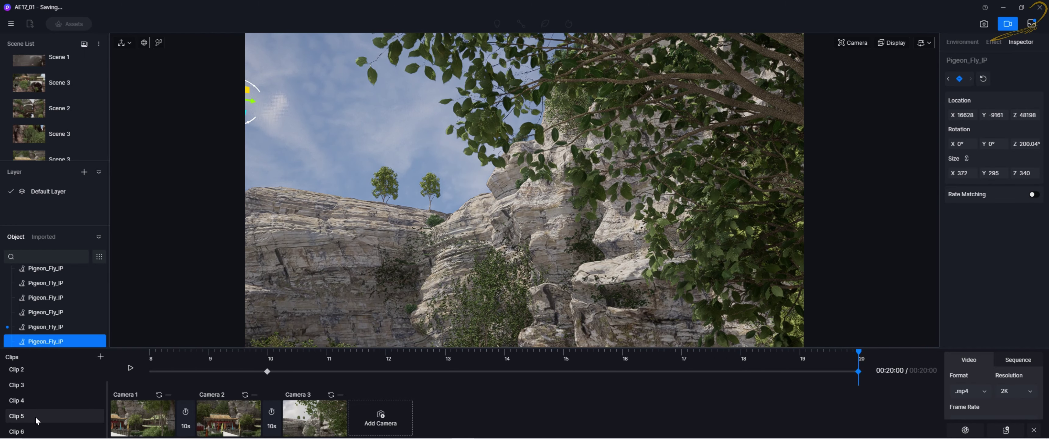
View Clip 6 from Camera 1, and look through the pending and finished items of the render queue.
click(23, 432)
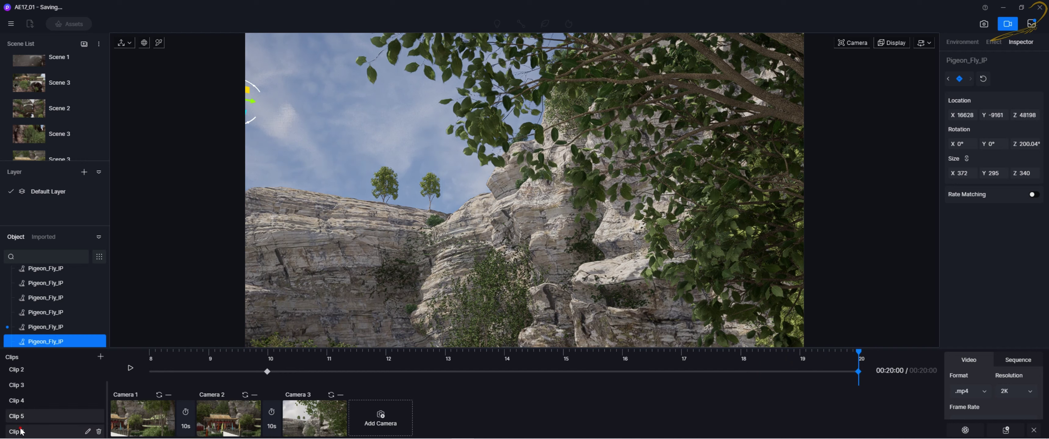
click(138, 420)
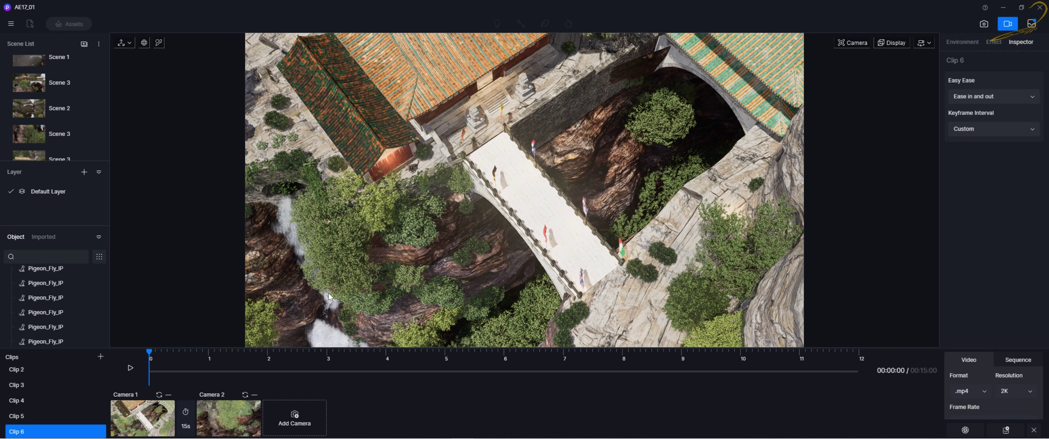
click(1033, 26)
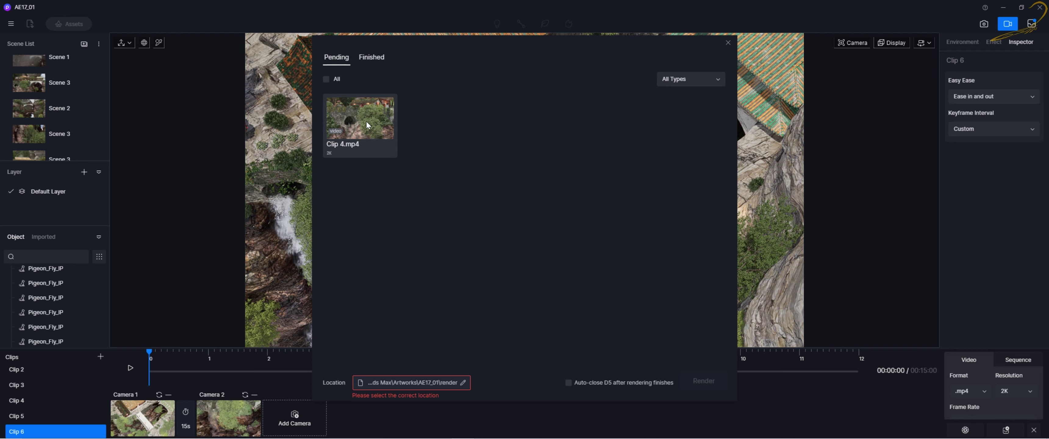
click(371, 61)
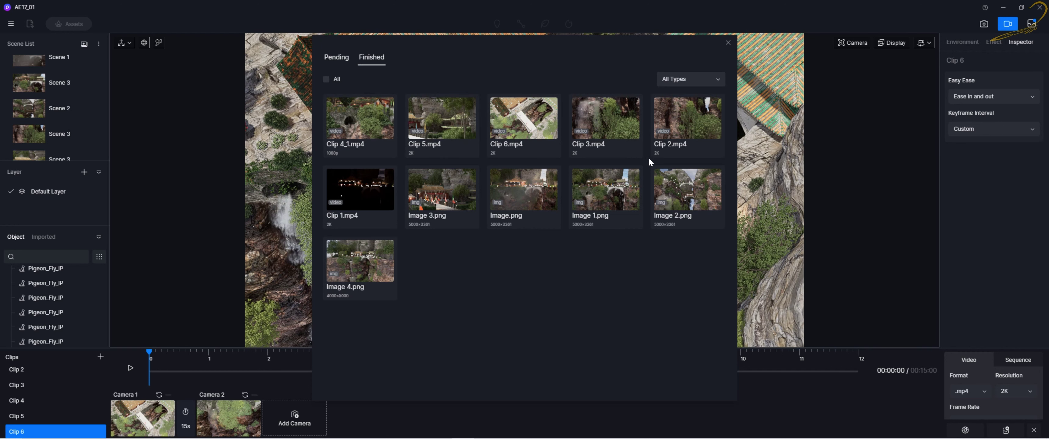
Check the options for the finished Clip 4_1.mp4, select it with Clip 5.mp4 and Clip 6.mp4, and close the render queue.
right_click(377, 121)
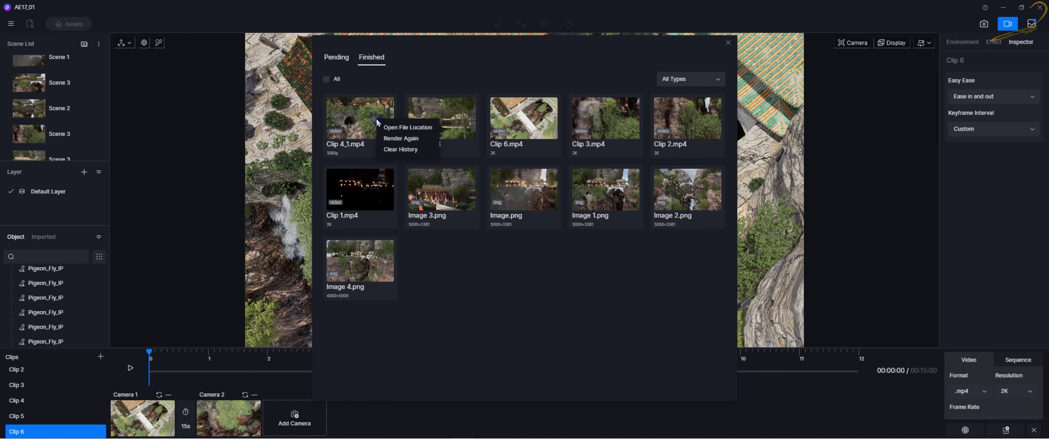
right_click(371, 113)
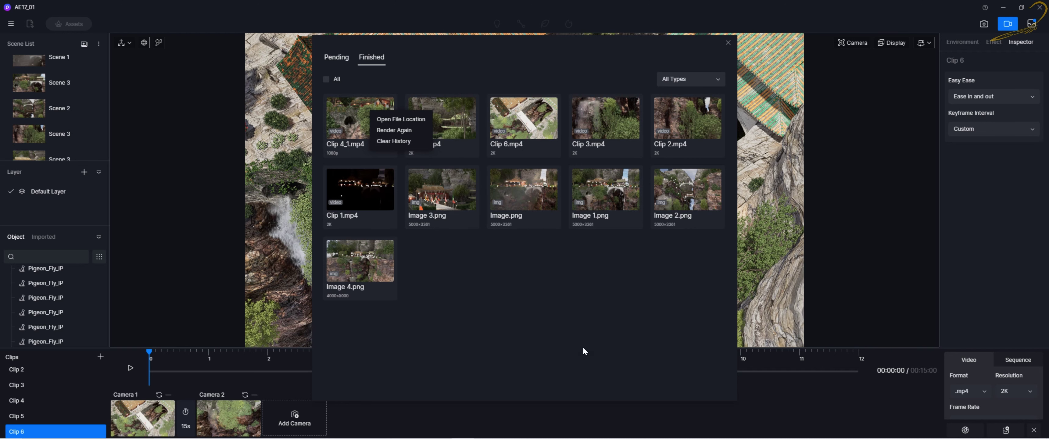
click(394, 141)
click(436, 118)
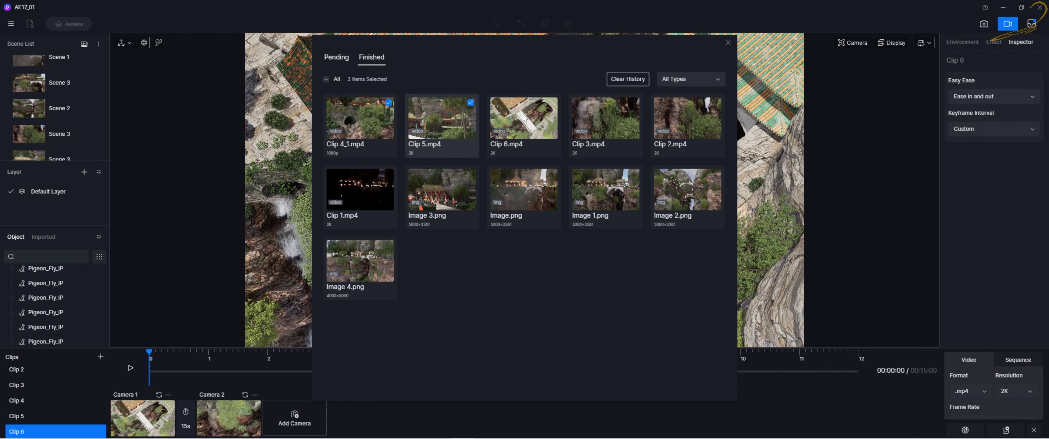
click(527, 116)
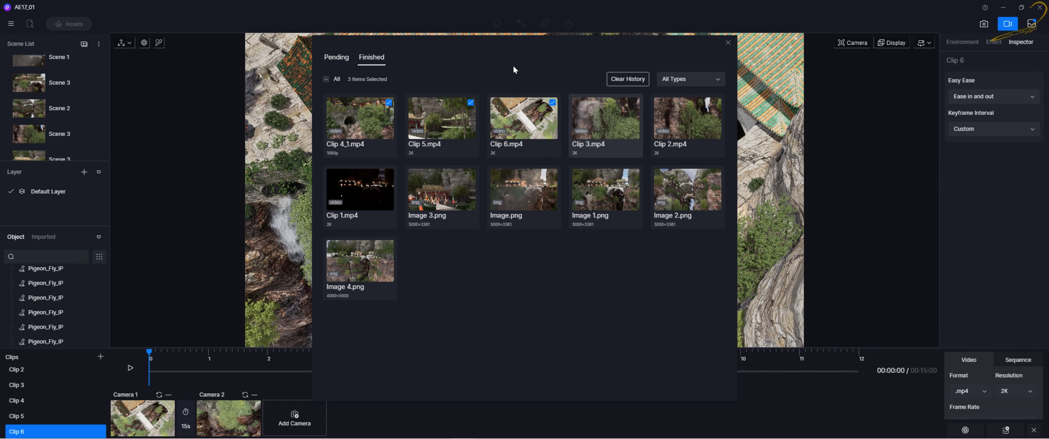
key(Escape)
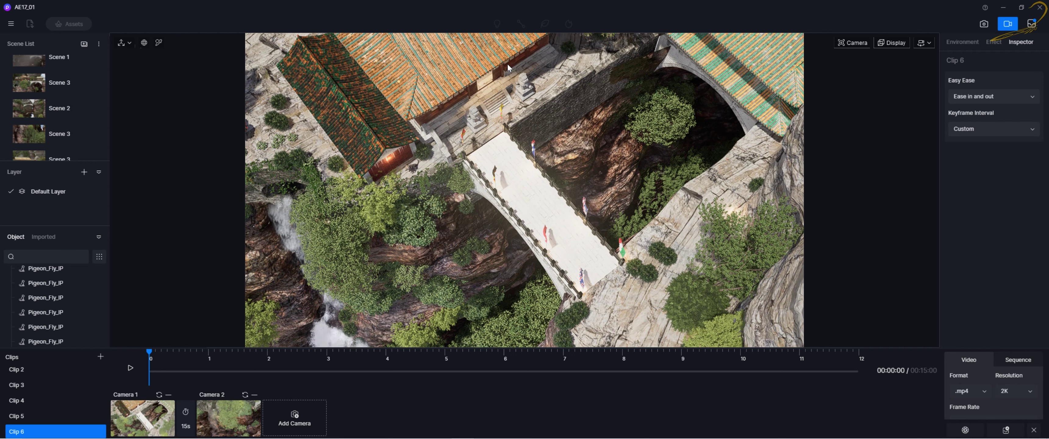